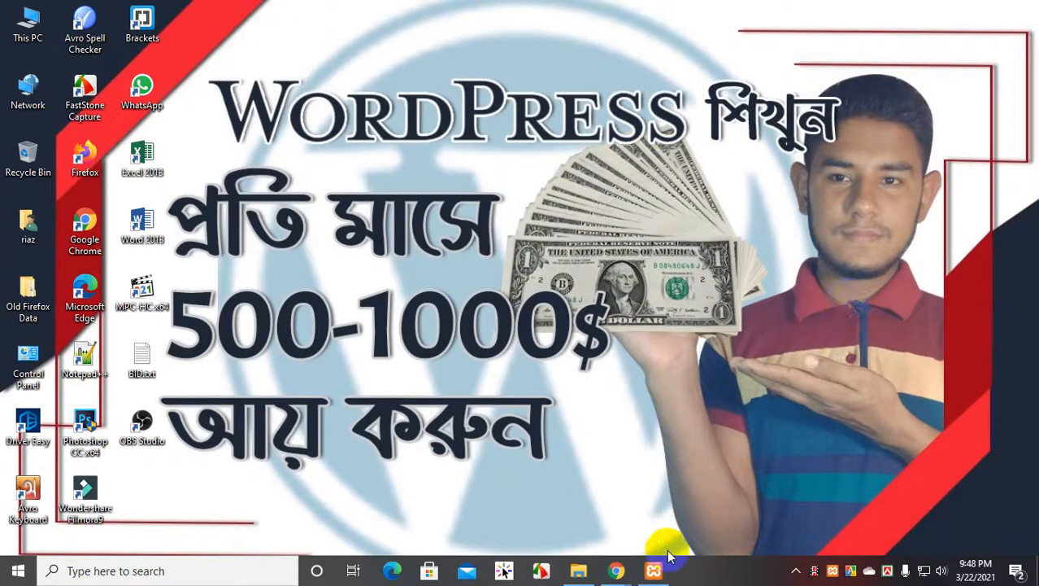
# Step: Switch to Chrome and look through the blog homepage at localhost/riaz, from the slider through the post grid and sidebar to the footer
pyautogui.moveTo(616, 570)
pyautogui.click(584, 534)
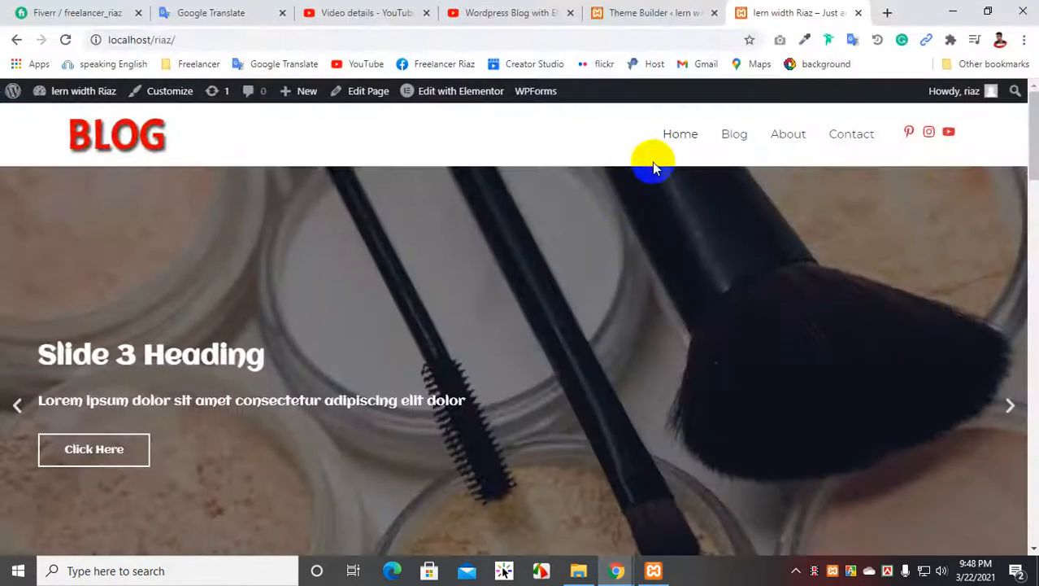
pyautogui.scroll(-4, 574, 223)
pyautogui.scroll(-5, 574, 223)
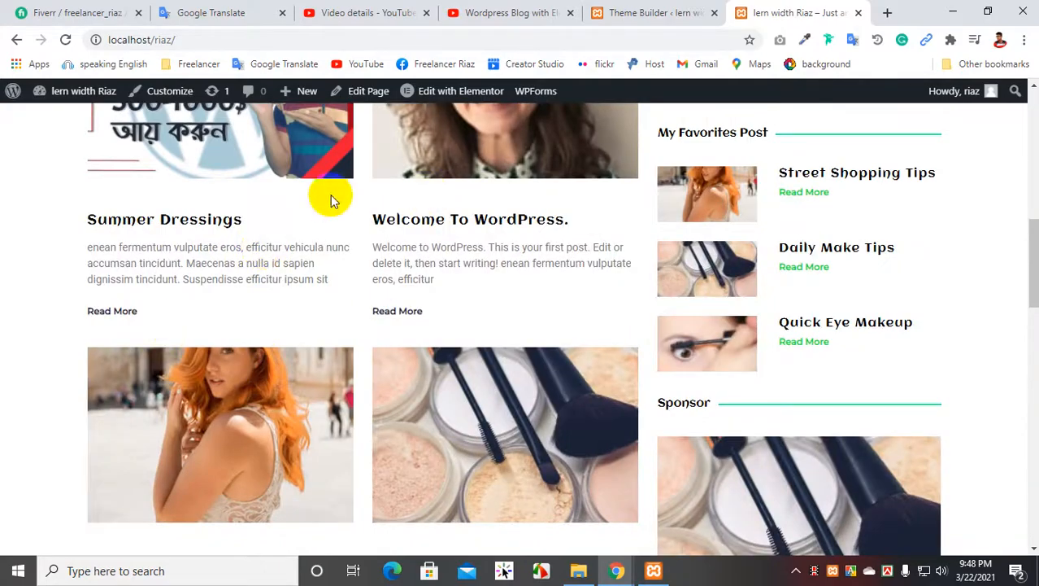
pyautogui.scroll(-3, 541, 224)
pyautogui.scroll(-8, 539, 220)
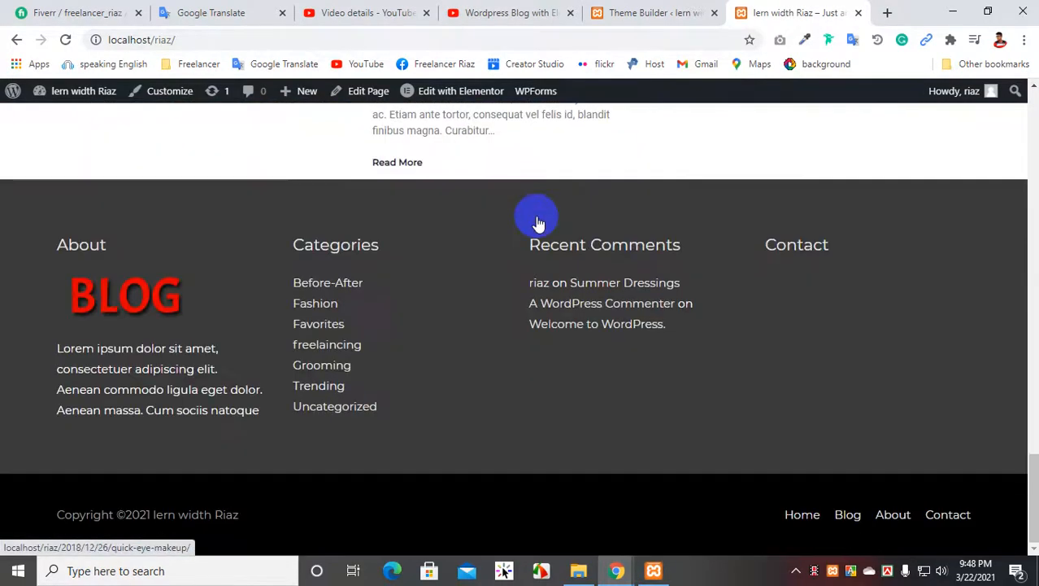
pyautogui.scroll(4, 535, 216)
pyautogui.scroll(10, 535, 218)
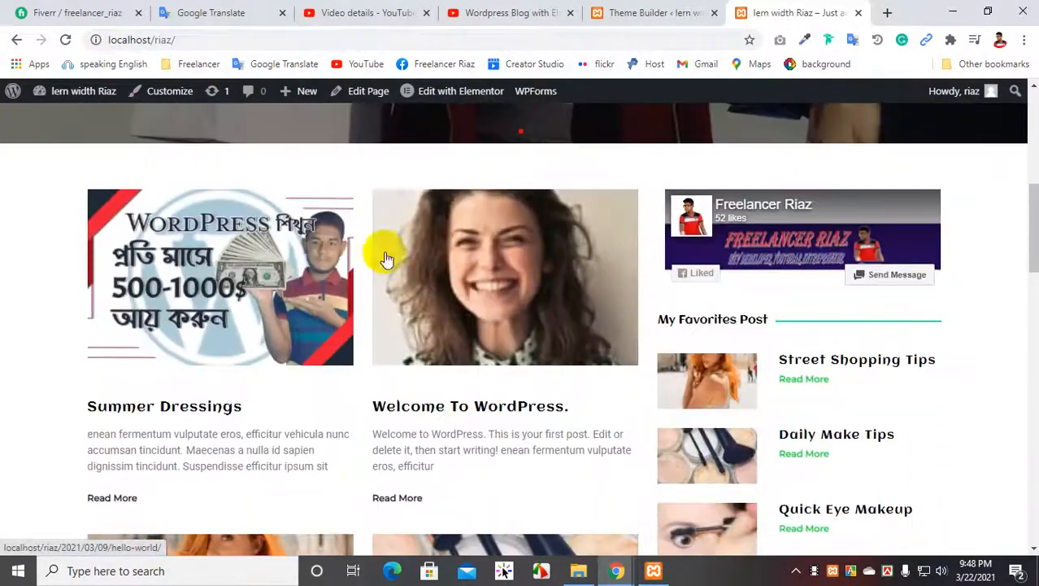
# Step: Open the Summer Dressings post and examine its featured image, body text and comment area
pyautogui.click(165, 414)
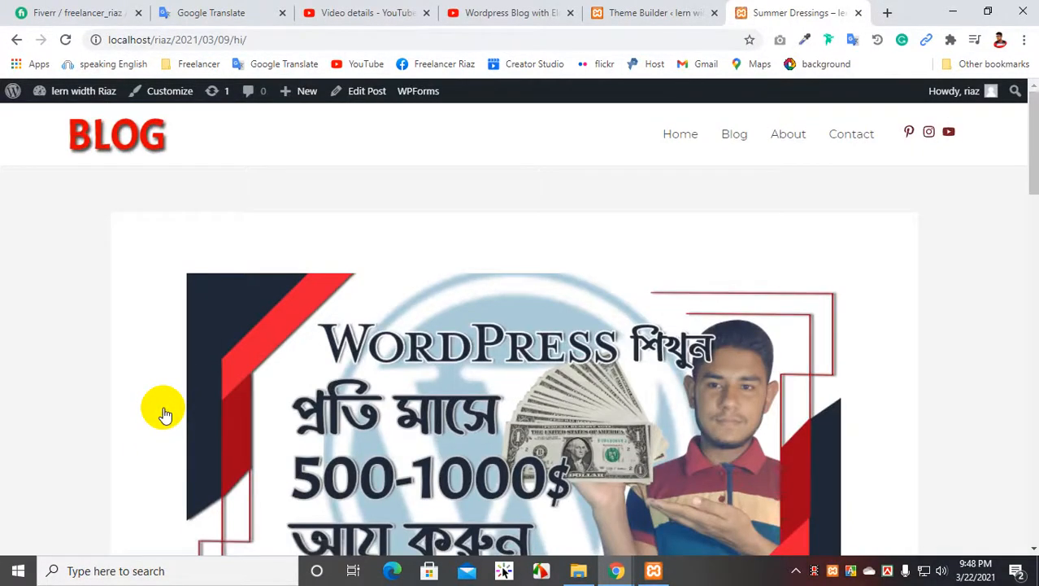
pyautogui.scroll(-3, 171, 414)
pyautogui.scroll(-12, 330, 385)
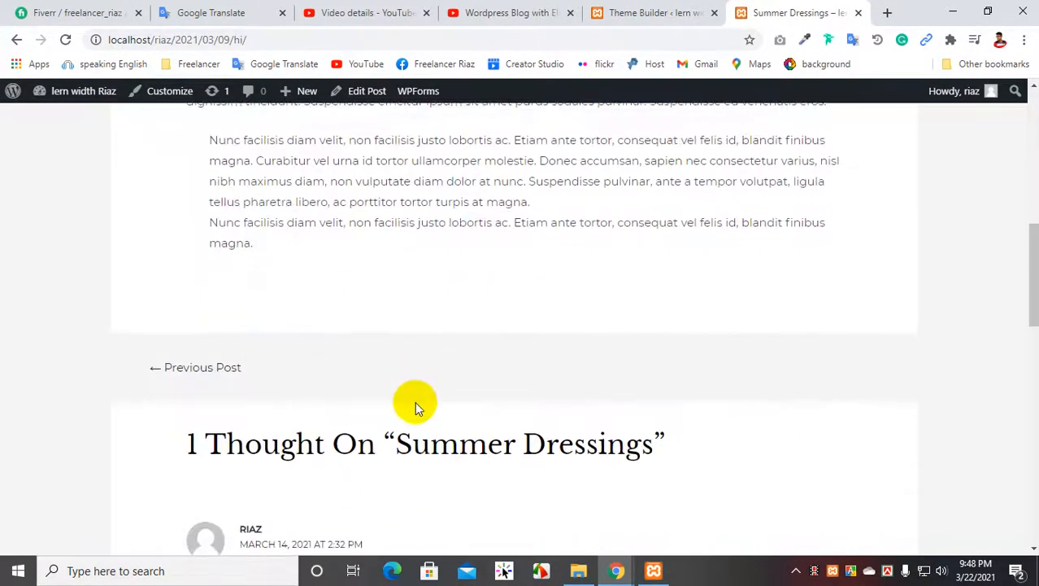
pyautogui.scroll(-2, 425, 418)
pyautogui.scroll(12, 426, 418)
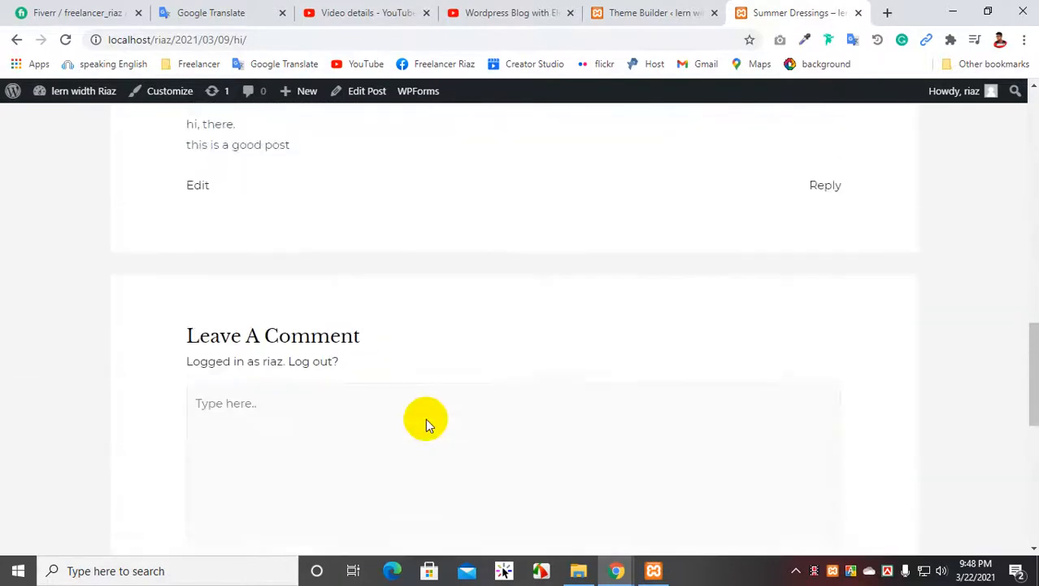
pyautogui.scroll(6, 425, 418)
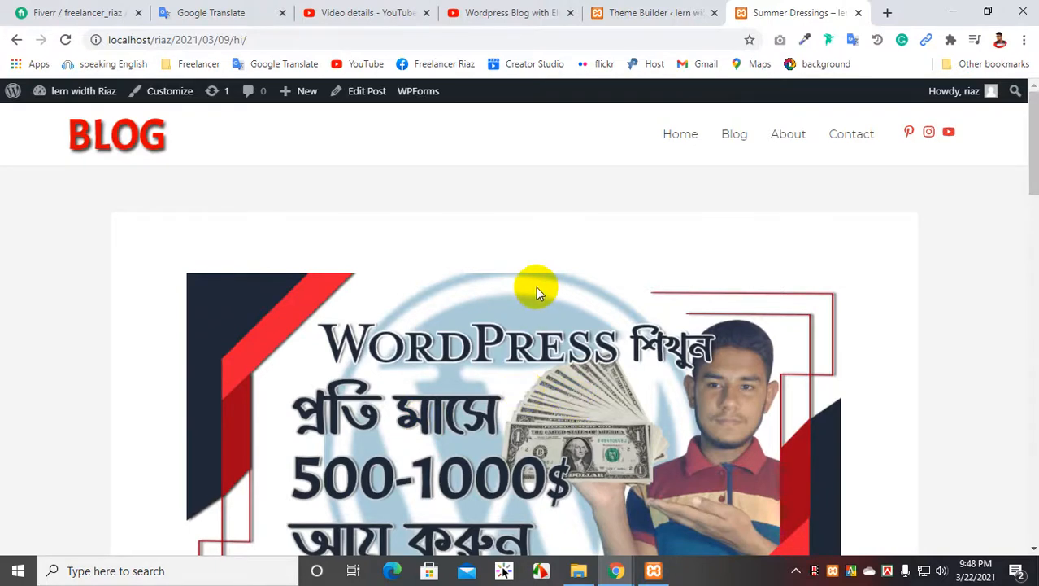
pyautogui.scroll(-2, 536, 286)
pyautogui.scroll(2, 535, 286)
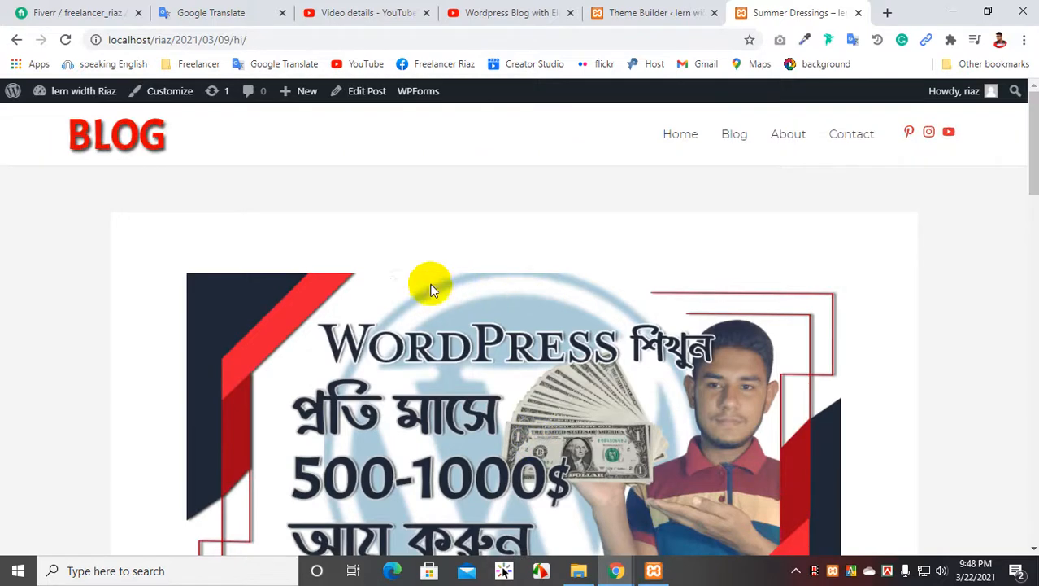
pyautogui.scroll(-3, 531, 268)
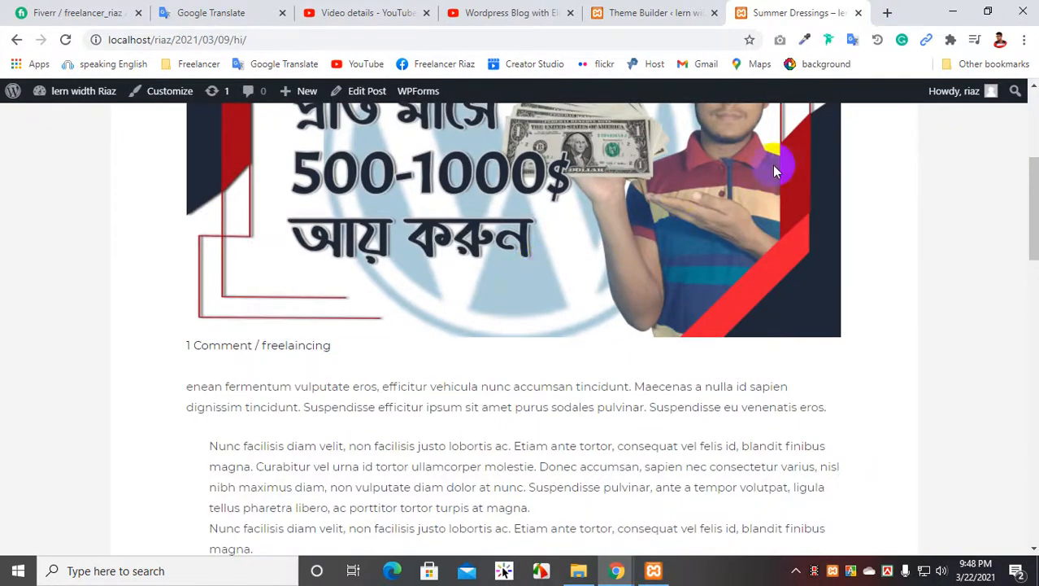
pyautogui.scroll(3, 574, 329)
# Step: Open the Elementor Theme Builder from the WordPress admin and show the Single template category
pyautogui.click(660, 10)
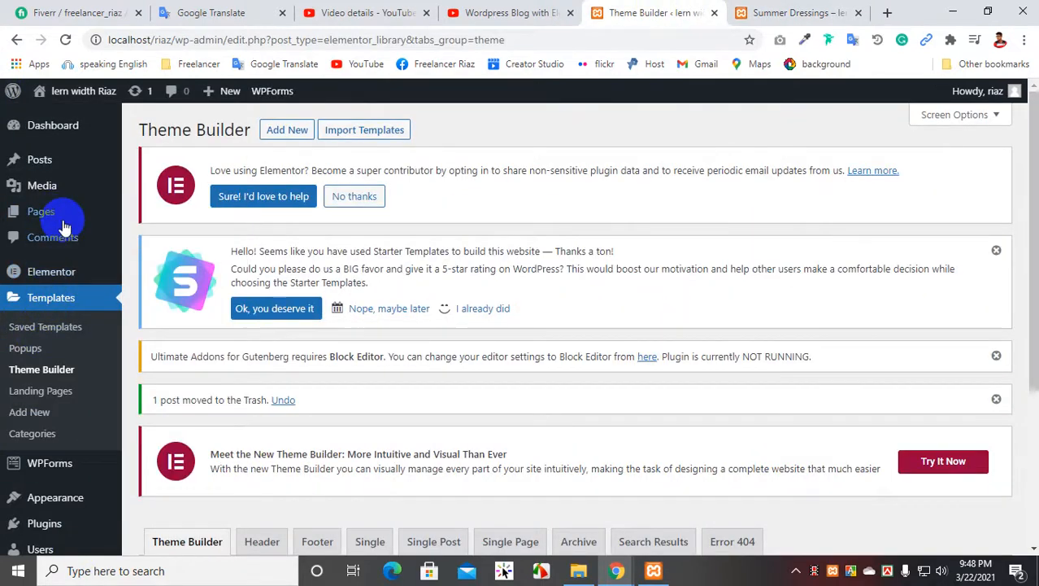
pyautogui.click(51, 133)
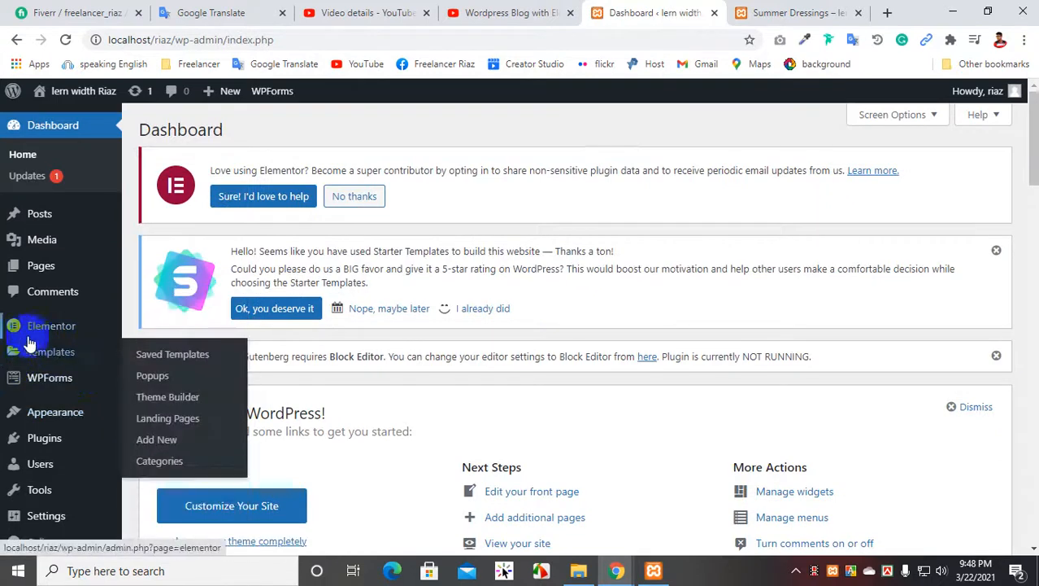
pyautogui.moveTo(47, 359)
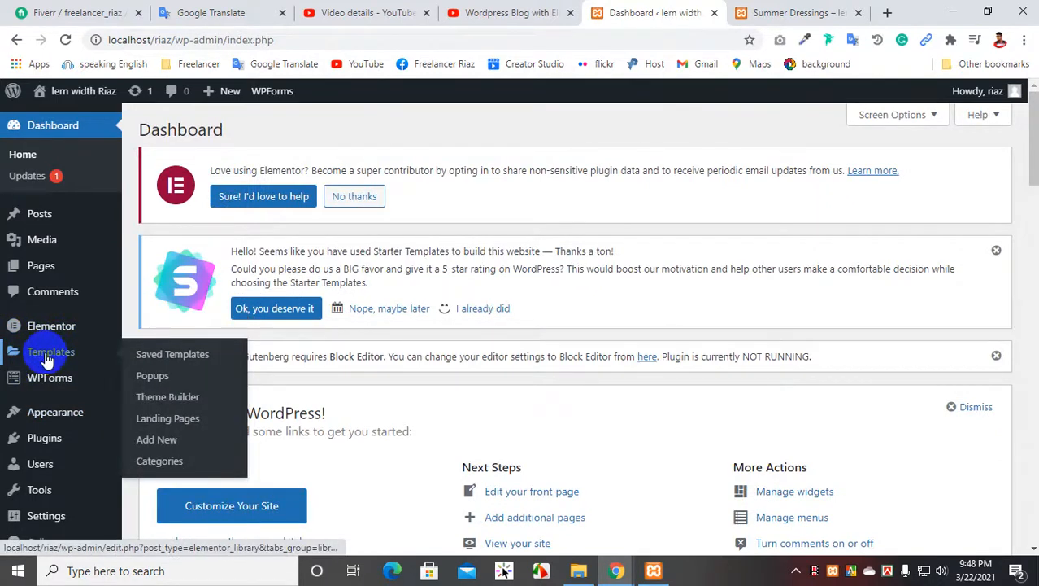
pyautogui.click(167, 398)
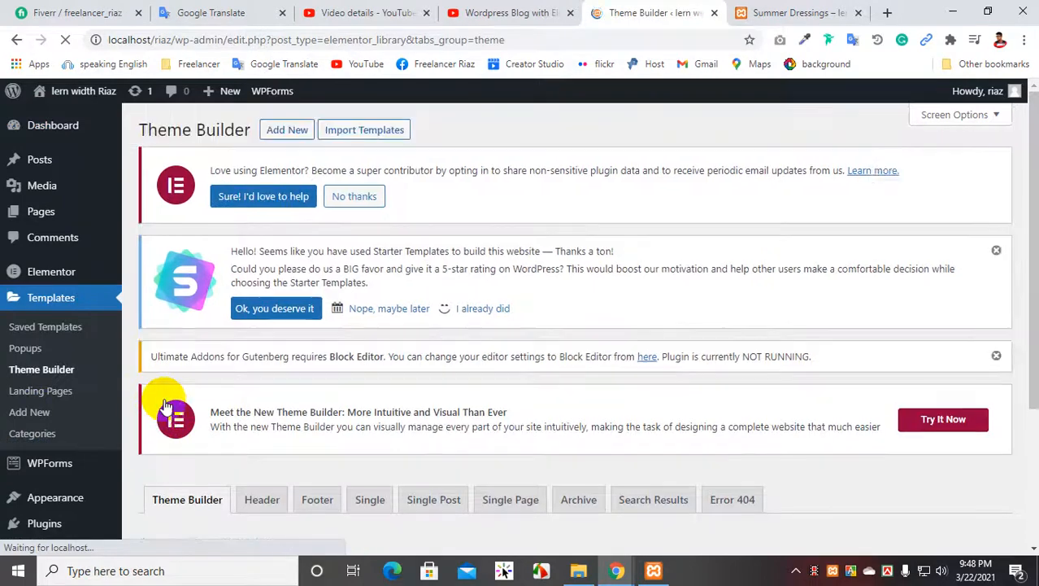
pyautogui.scroll(-2, 423, 312)
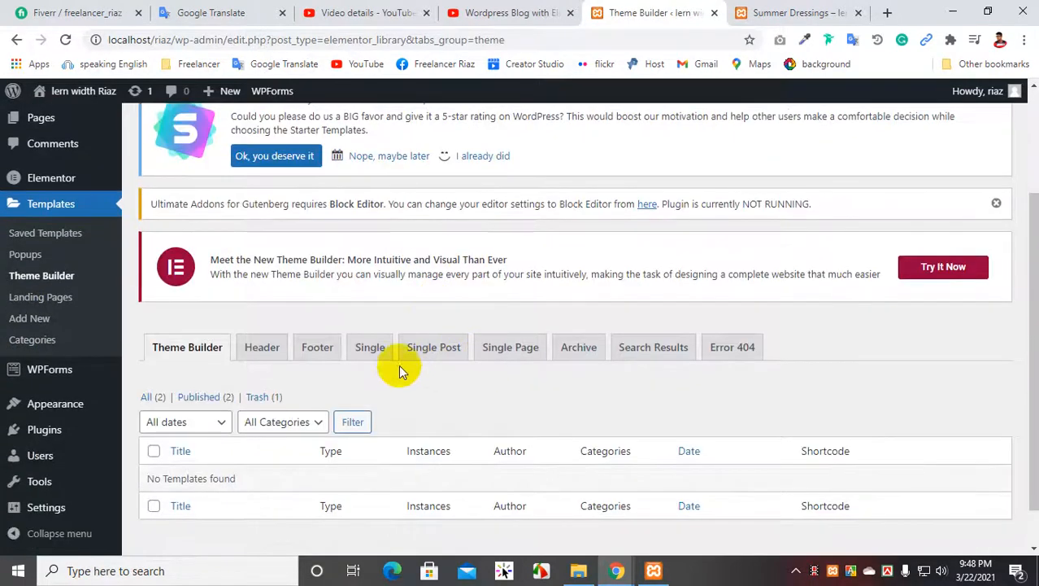
pyautogui.click(436, 356)
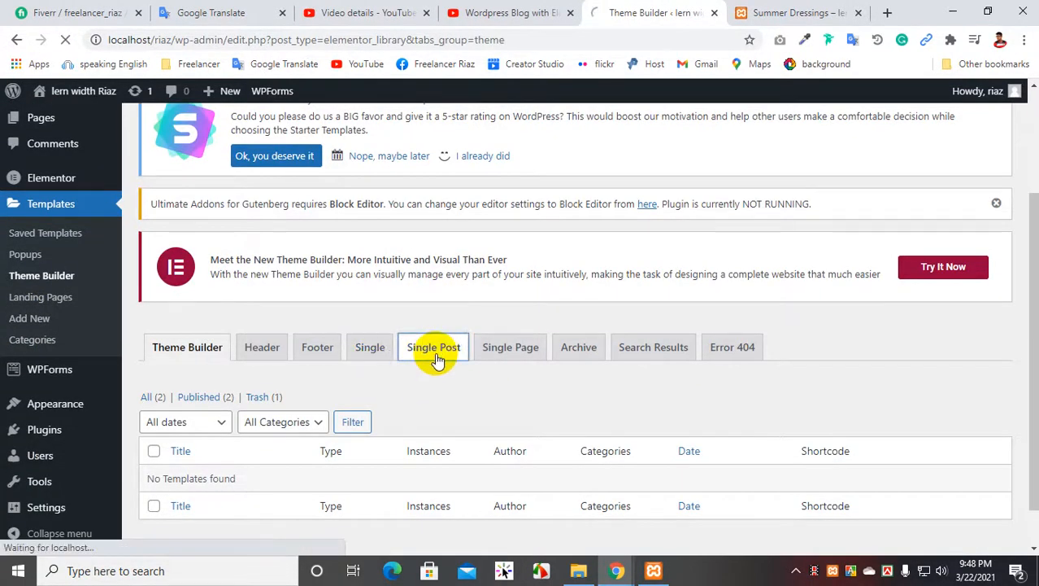
pyautogui.scroll(-3, 450, 327)
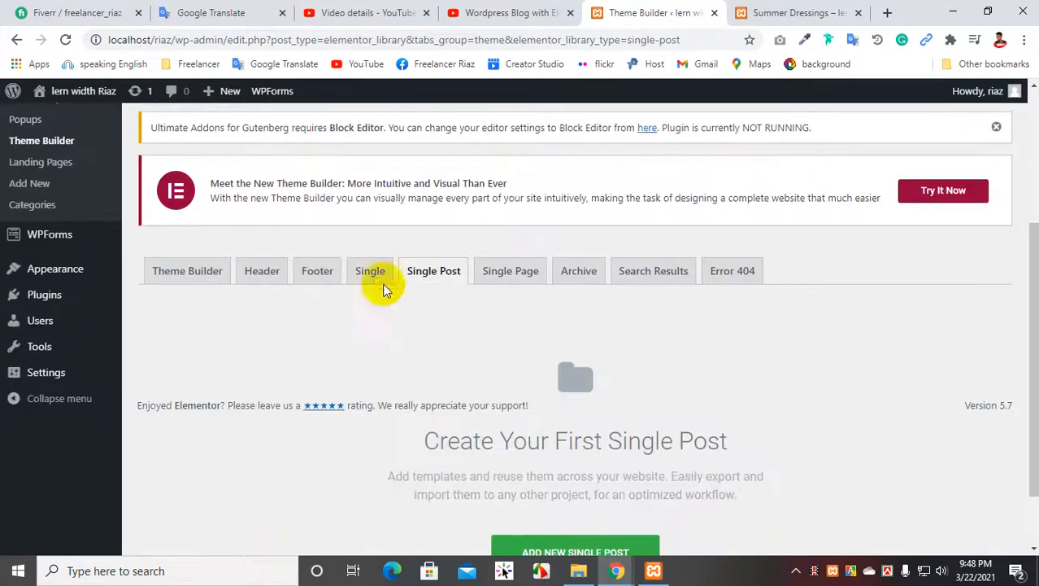
pyautogui.click(382, 273)
pyautogui.scroll(-4, 468, 288)
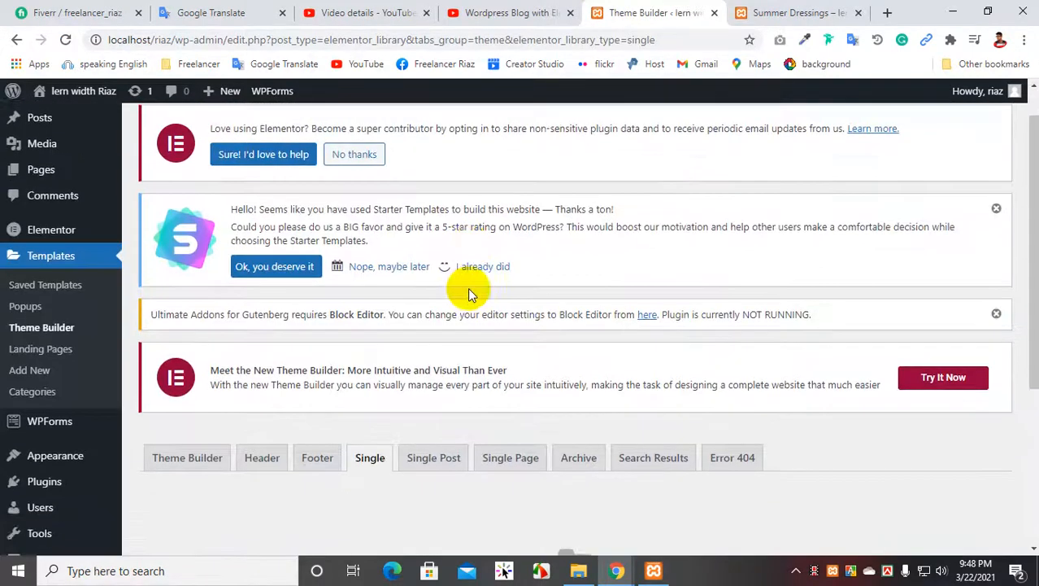
# Step: Create a new template of type Single Post named "blog 1"
pyautogui.click(553, 477)
pyautogui.click(585, 311)
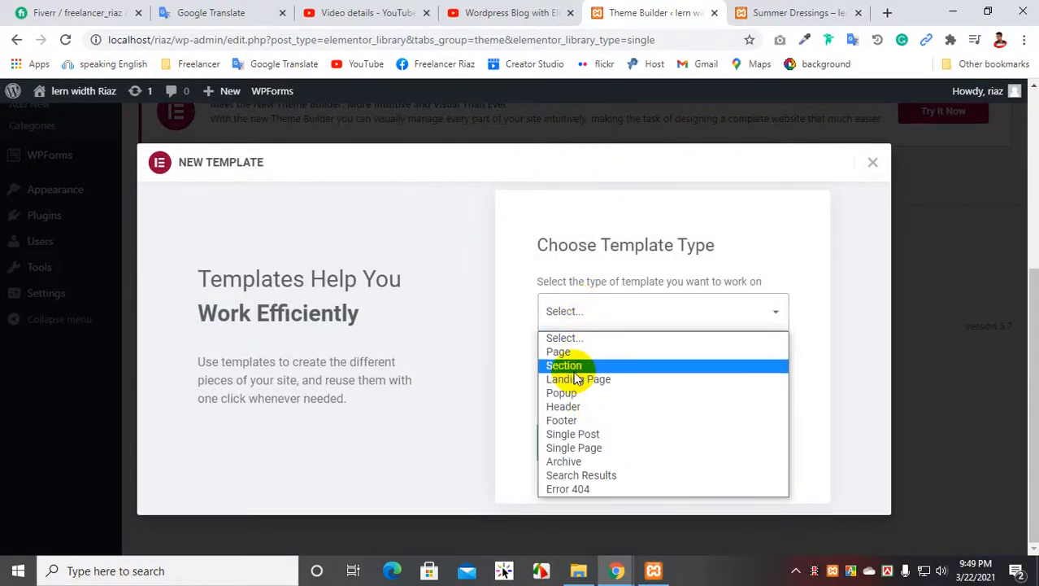
pyautogui.click(586, 433)
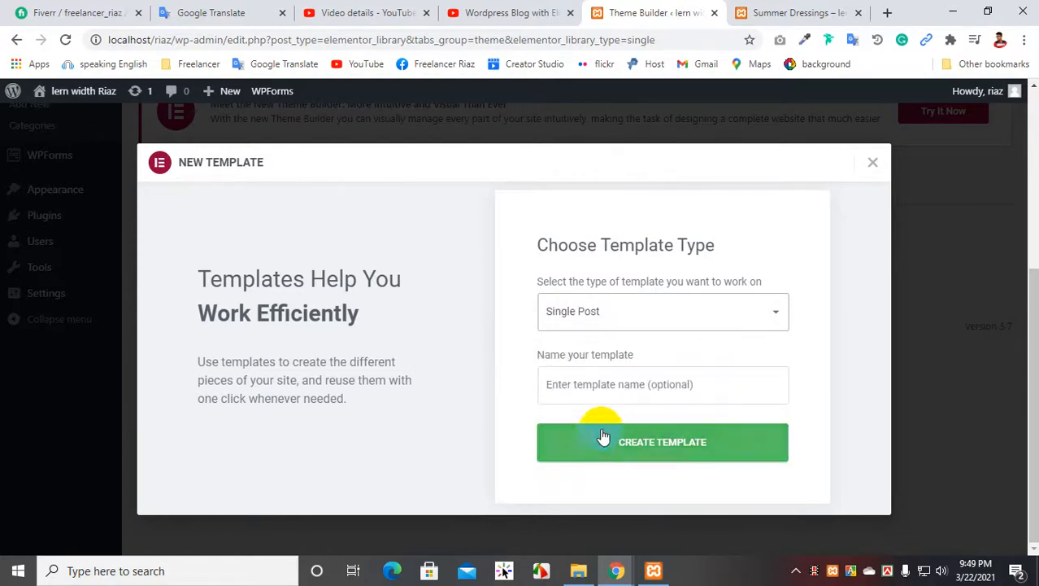
pyautogui.click(621, 385)
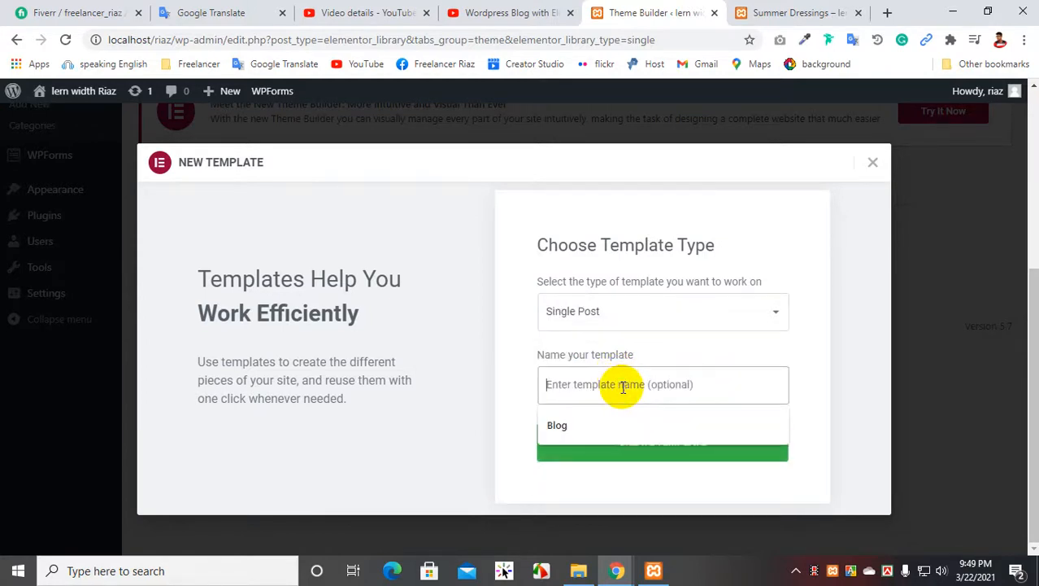
pyautogui.write('bo')
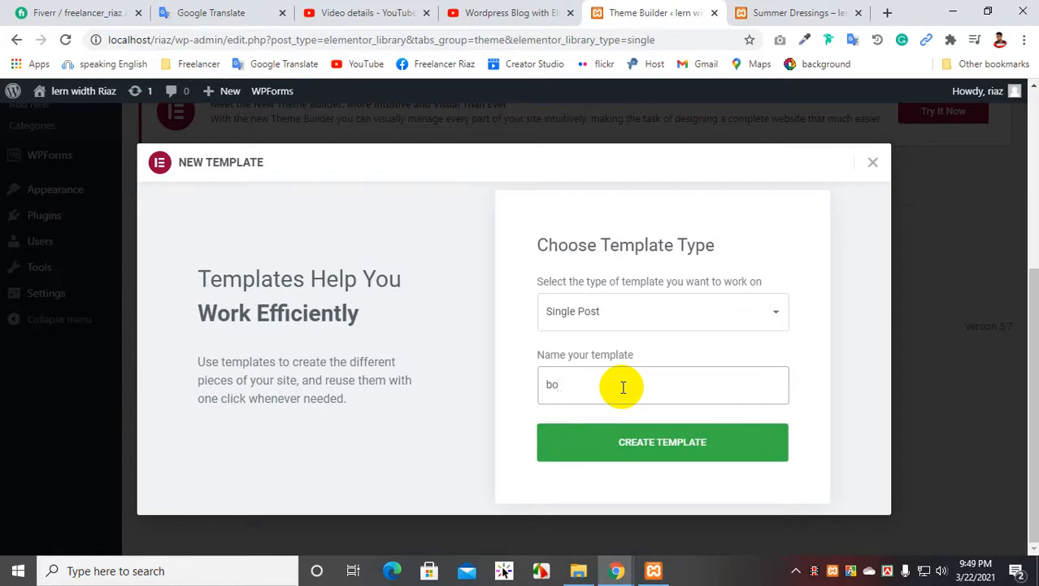
pyautogui.press('BackSpace')
pyautogui.press('BackSpace')
pyautogui.write('log')
pyautogui.click(668, 449)
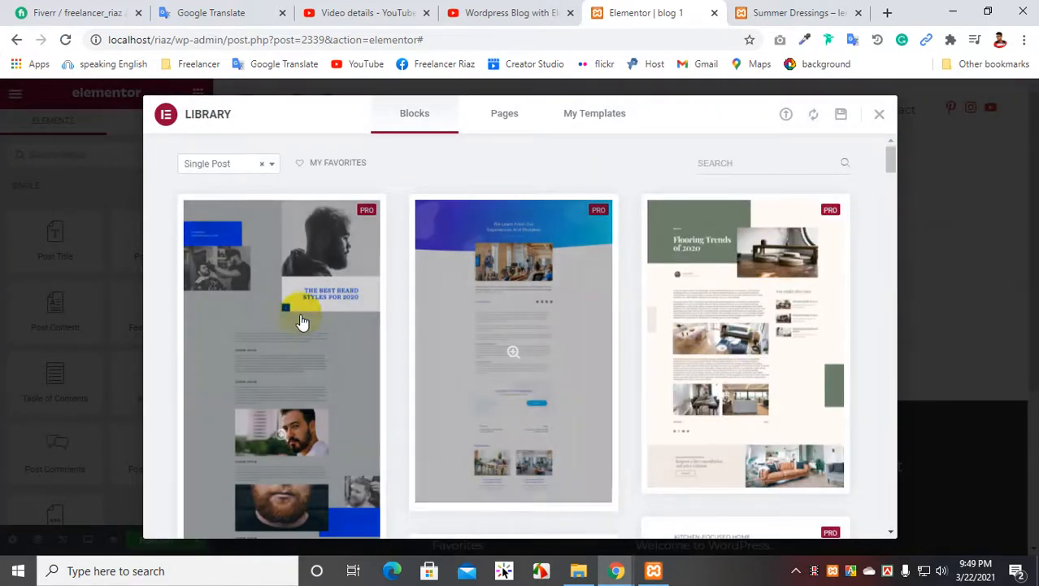
# Step: Look over the Single Post blocks in the template library and close the library without inserting any
pyautogui.scroll(-5, 675, 420)
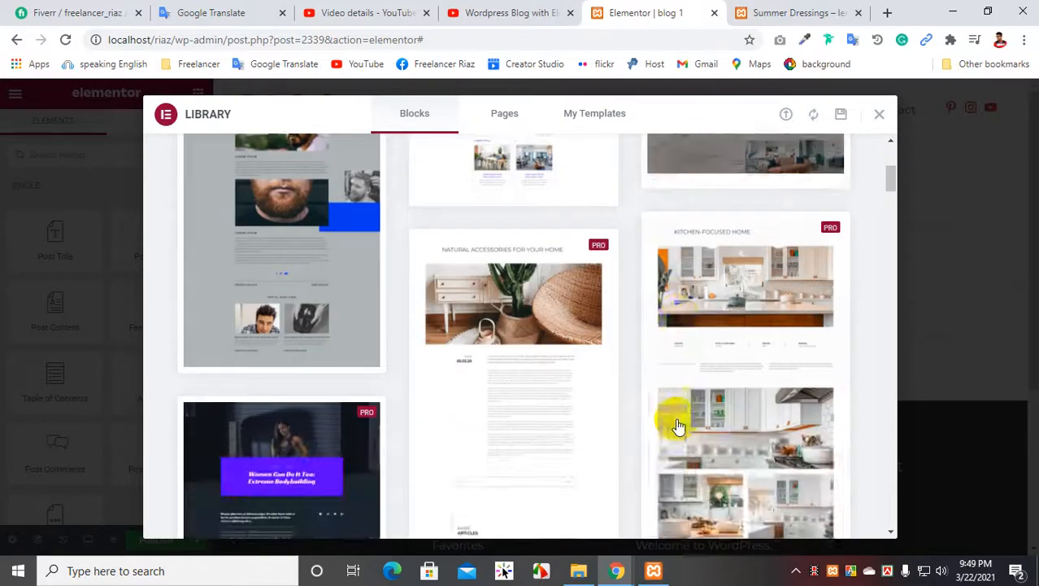
pyautogui.scroll(5, 675, 420)
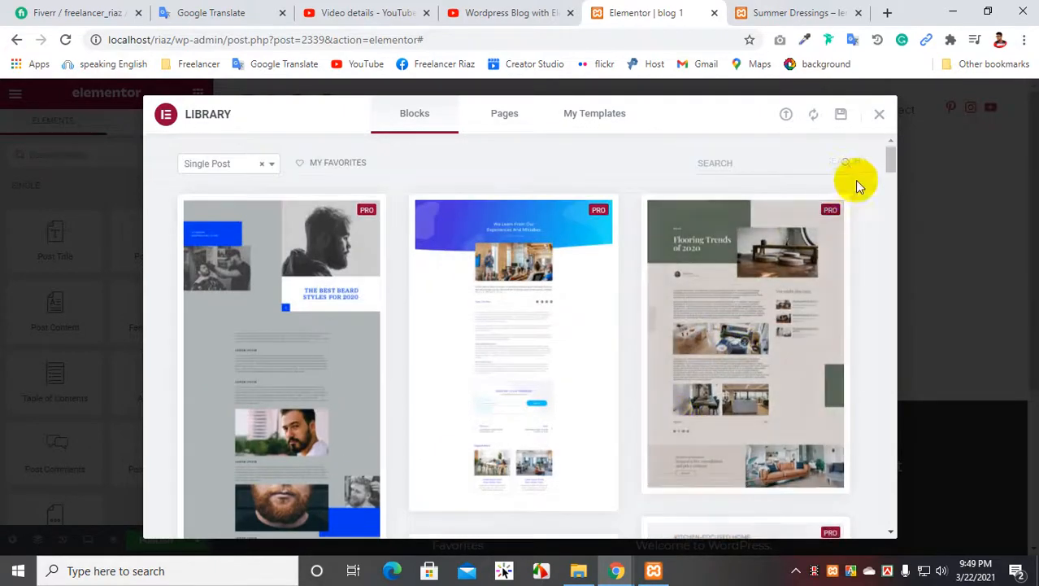
pyautogui.click(879, 115)
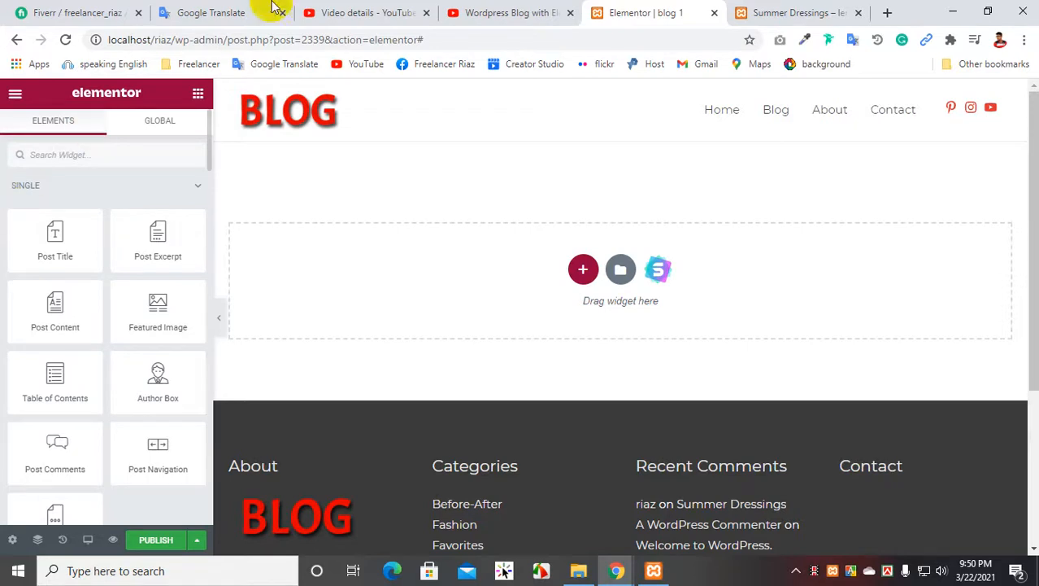
# Step: Load the blog homepage at localhost/riaz in place of the Summer Dressings post
pyautogui.click(782, 12)
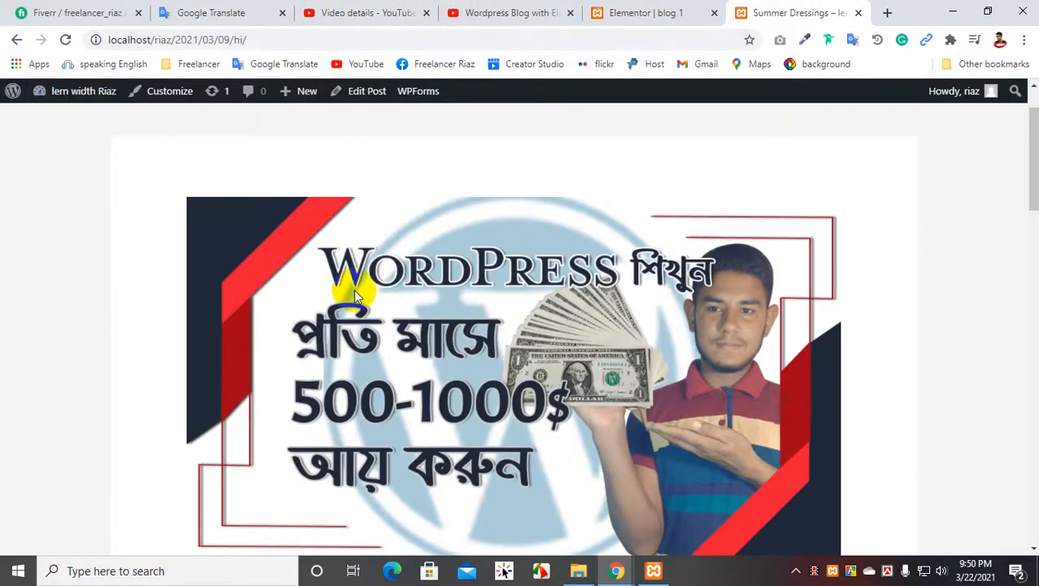
pyautogui.moveTo(246, 39); pyautogui.dragTo(167, 39)
pyautogui.press('BackSpace')
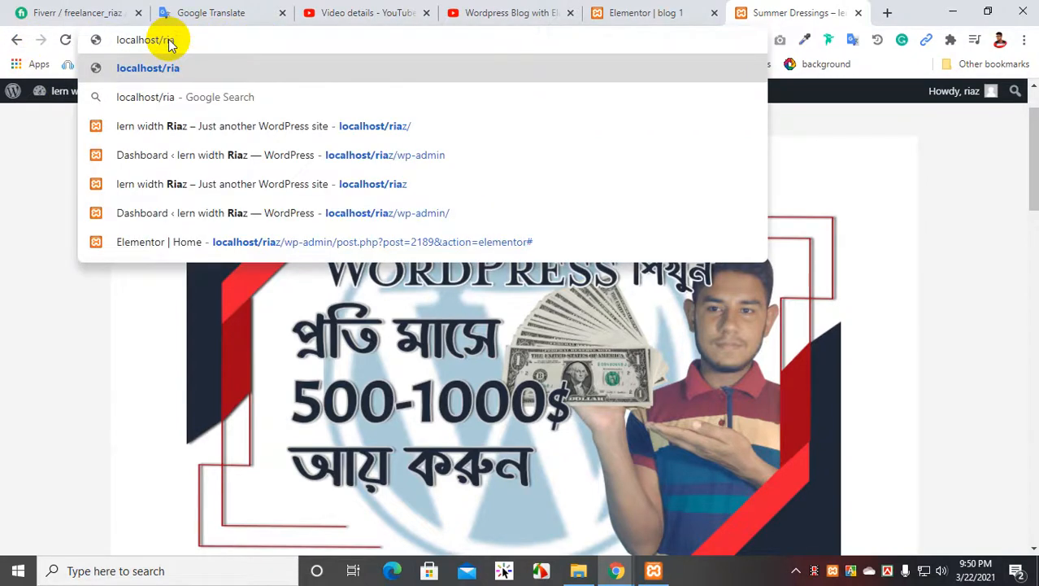
pyautogui.write('z')
pyautogui.press('Return')
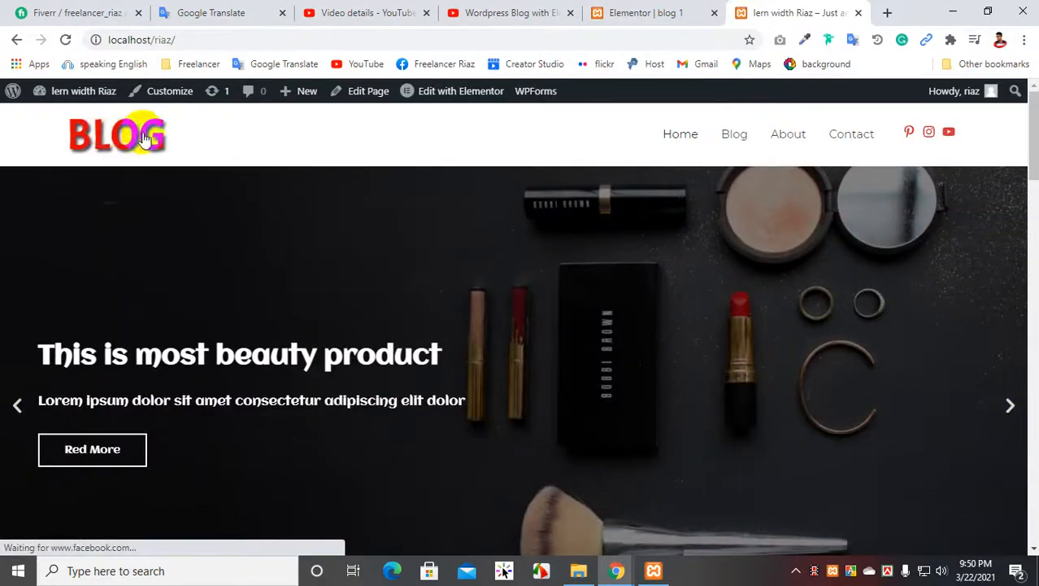
# Step: Open the blog homepage for editing with Elementor
pyautogui.scroll(-4, 620, 347)
pyautogui.scroll(3, 619, 347)
pyautogui.scroll(1, 620, 347)
pyautogui.click(455, 92)
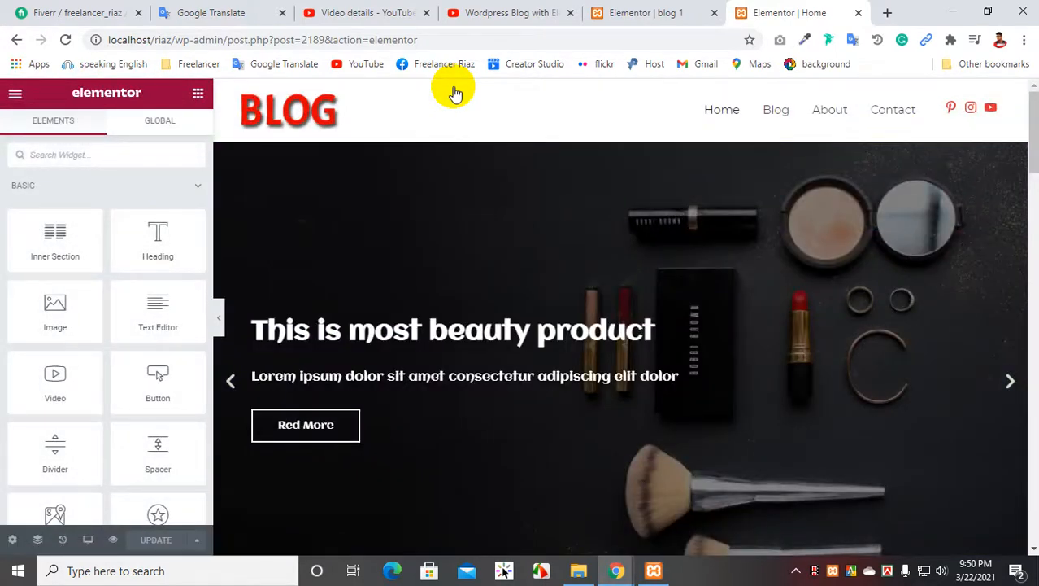
# Step: Look over the homepage section that holds the posts grid and the sidebar
pyautogui.scroll(-5, 622, 380)
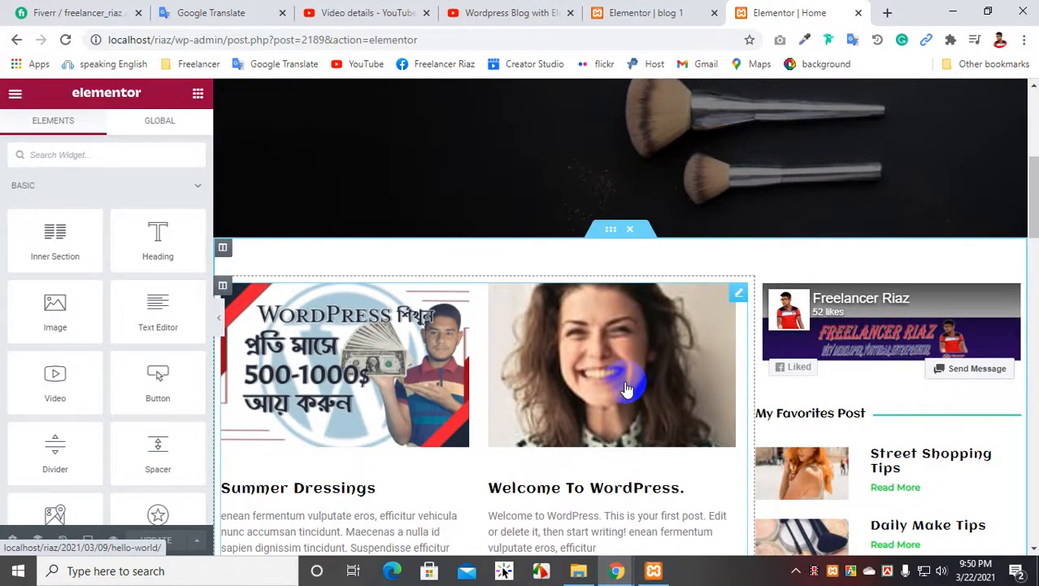
pyautogui.scroll(-2, 625, 384)
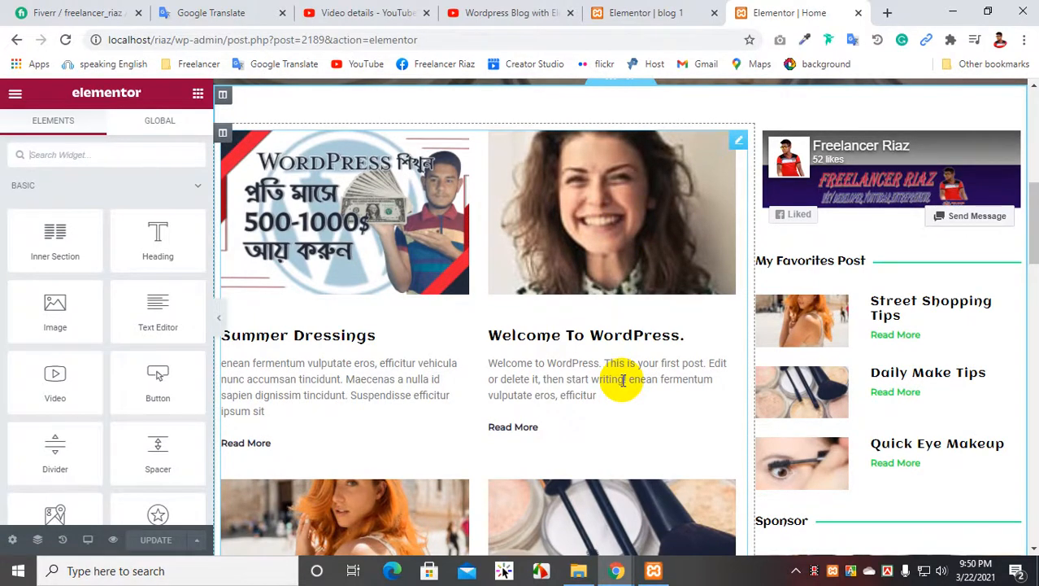
pyautogui.scroll(2, 622, 380)
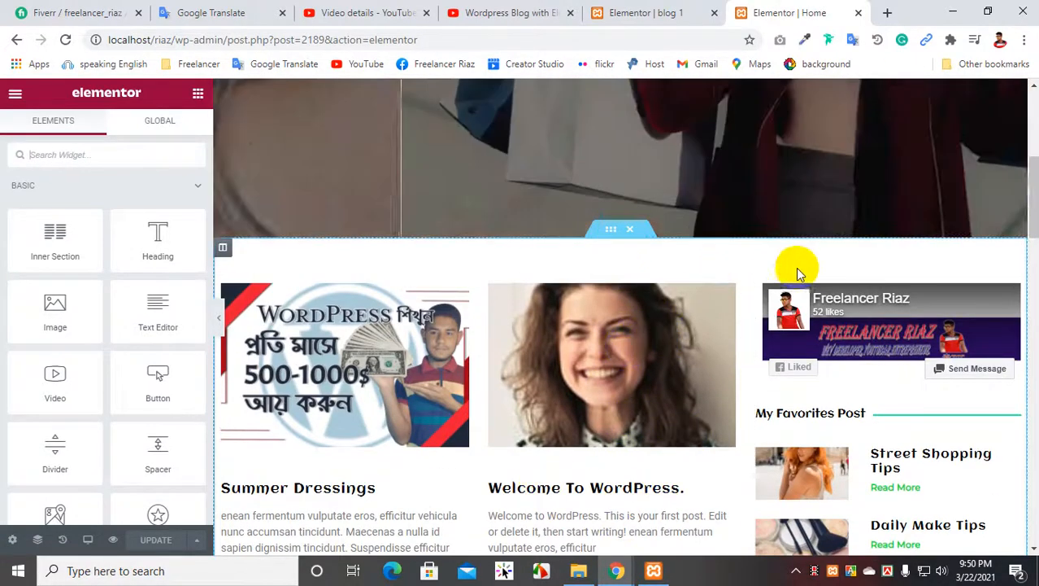
pyautogui.click(600, 242)
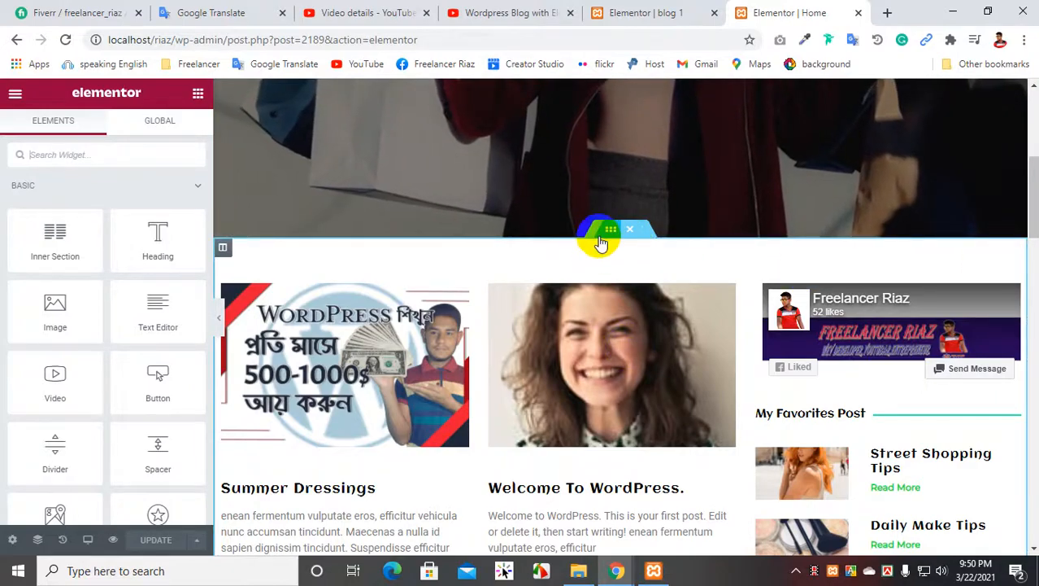
pyautogui.scroll(-13, 824, 204)
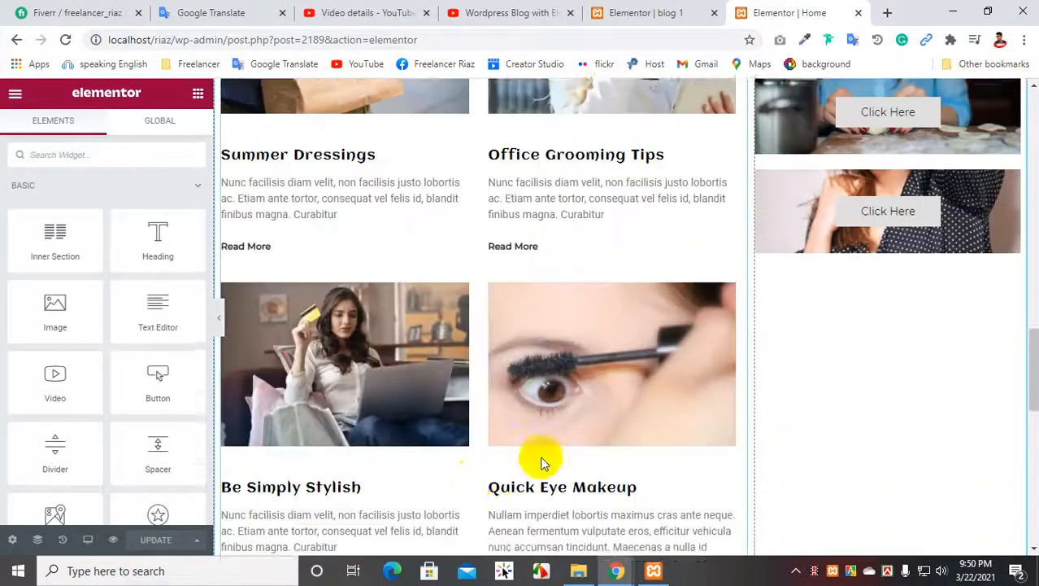
pyautogui.scroll(-5, 563, 383)
pyautogui.scroll(16, 599, 383)
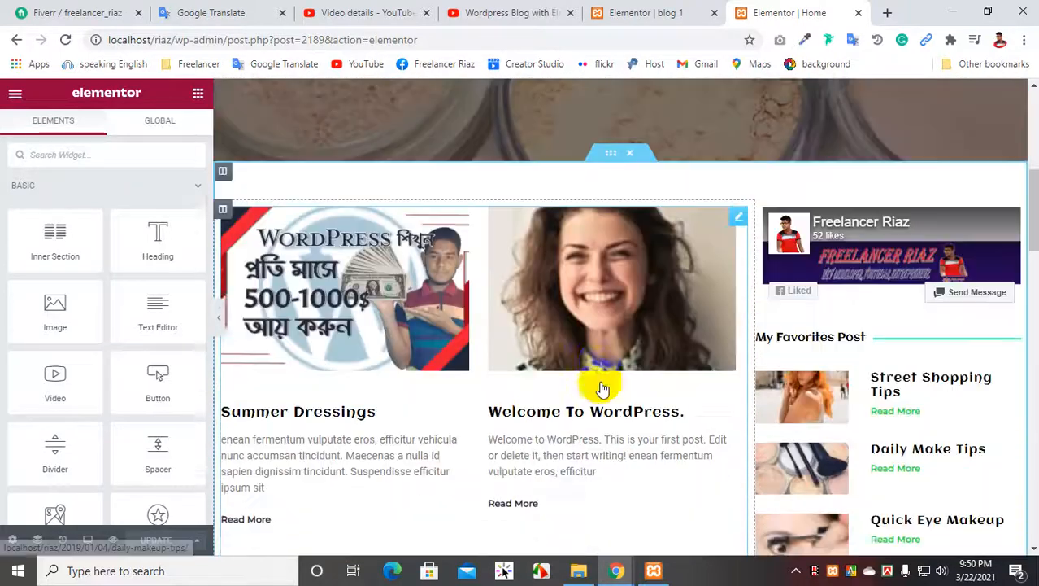
pyautogui.scroll(4, 603, 389)
pyautogui.scroll(-2, 597, 403)
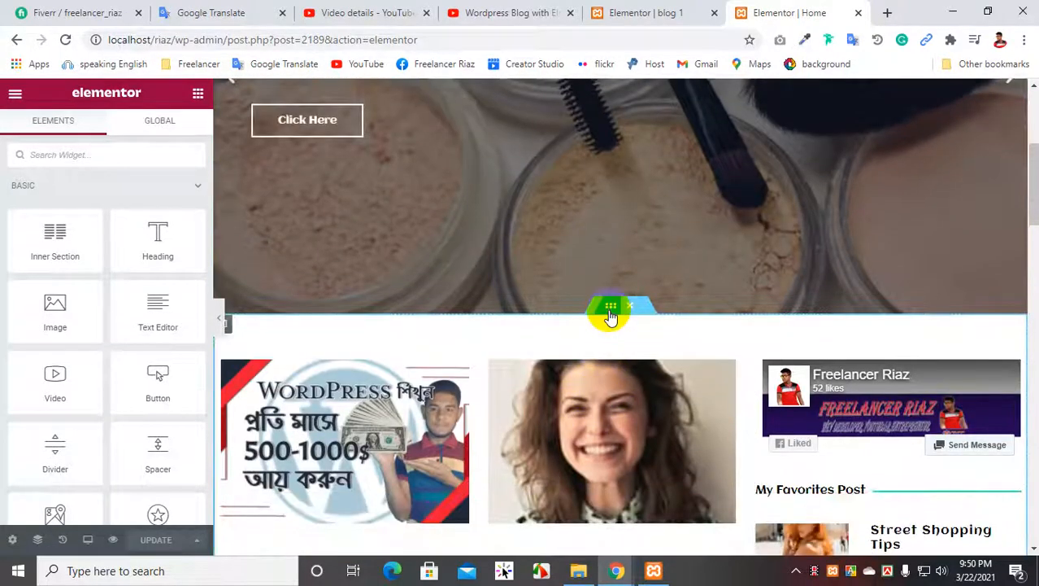
# Step: Copy the homepage's posts and sidebar section, try pasting it into the blog 1 template, and remove it again
pyautogui.rightClick(611, 315)
pyautogui.click(653, 373)
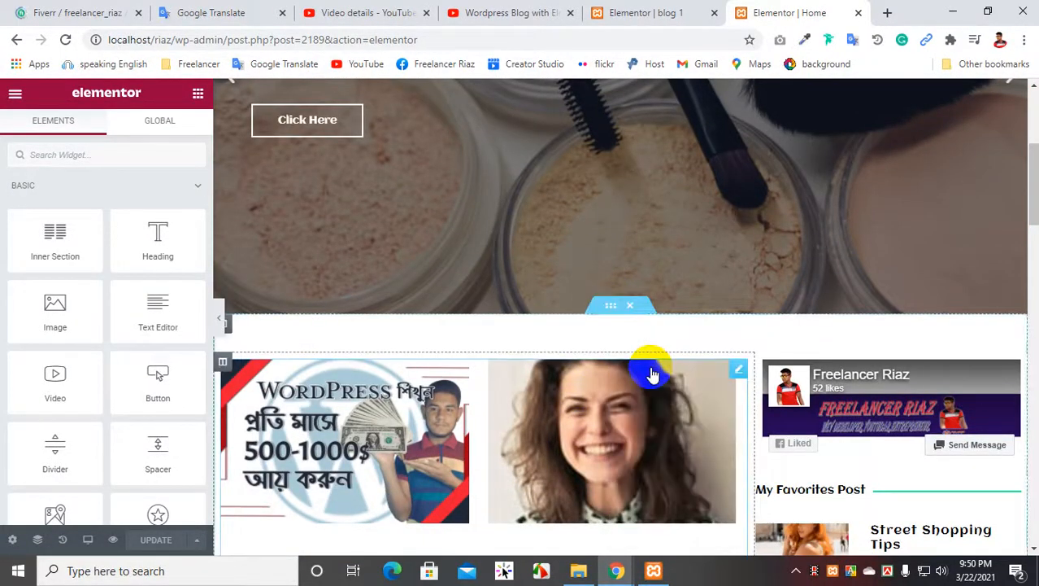
pyautogui.click(669, 10)
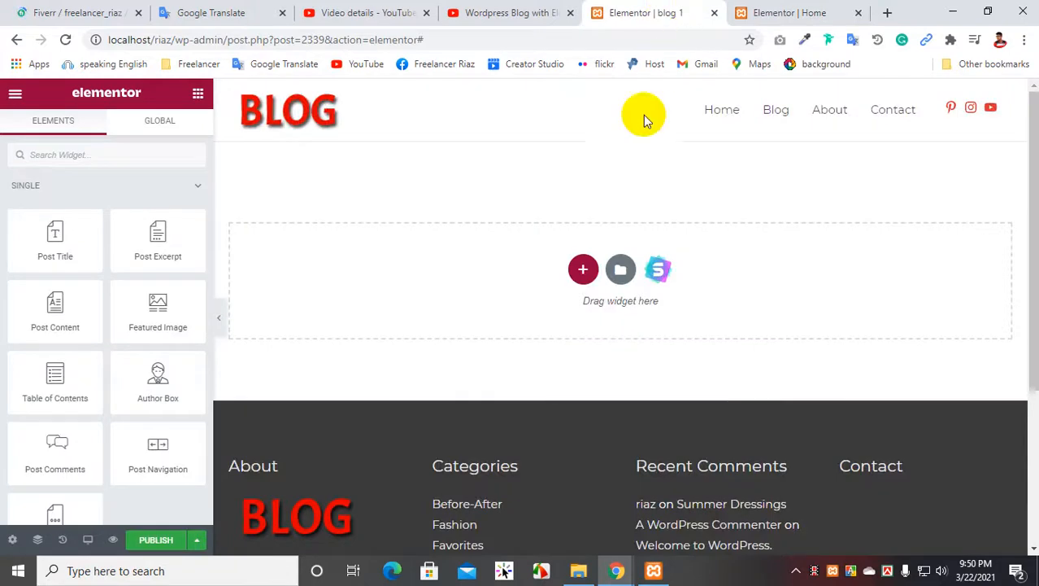
pyautogui.rightClick(345, 252)
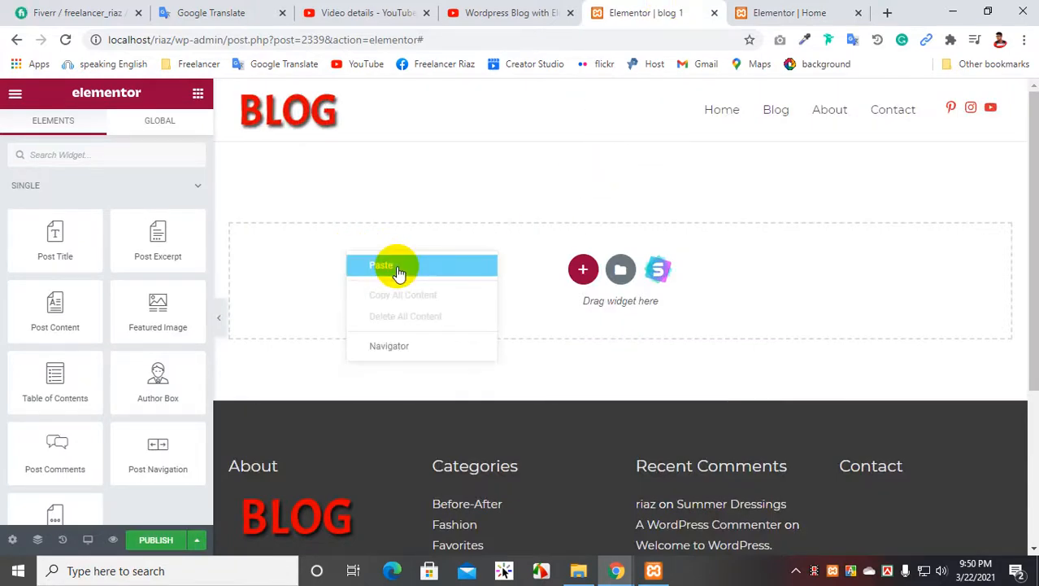
pyautogui.click(399, 267)
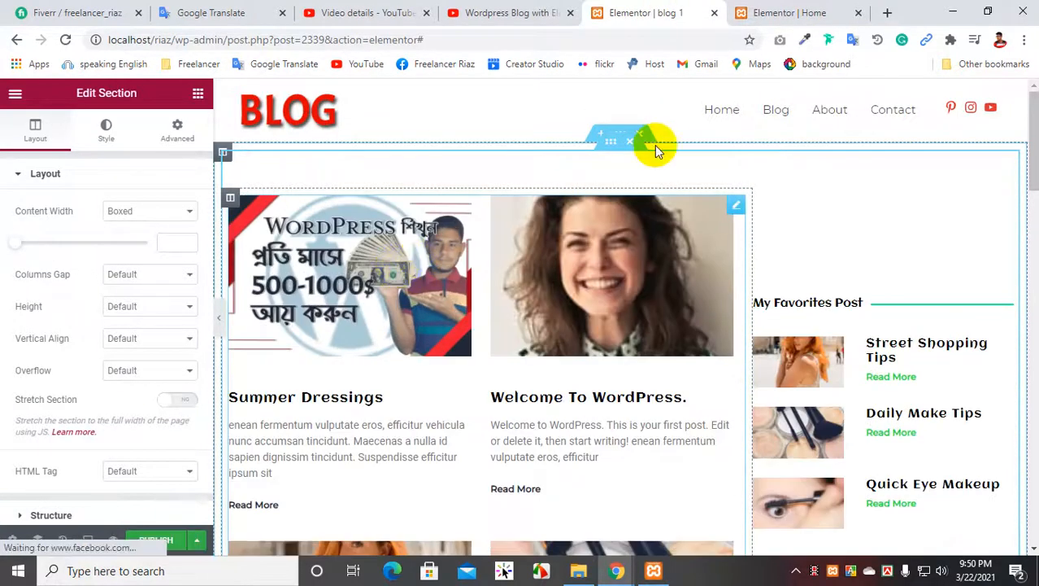
pyautogui.click(649, 132)
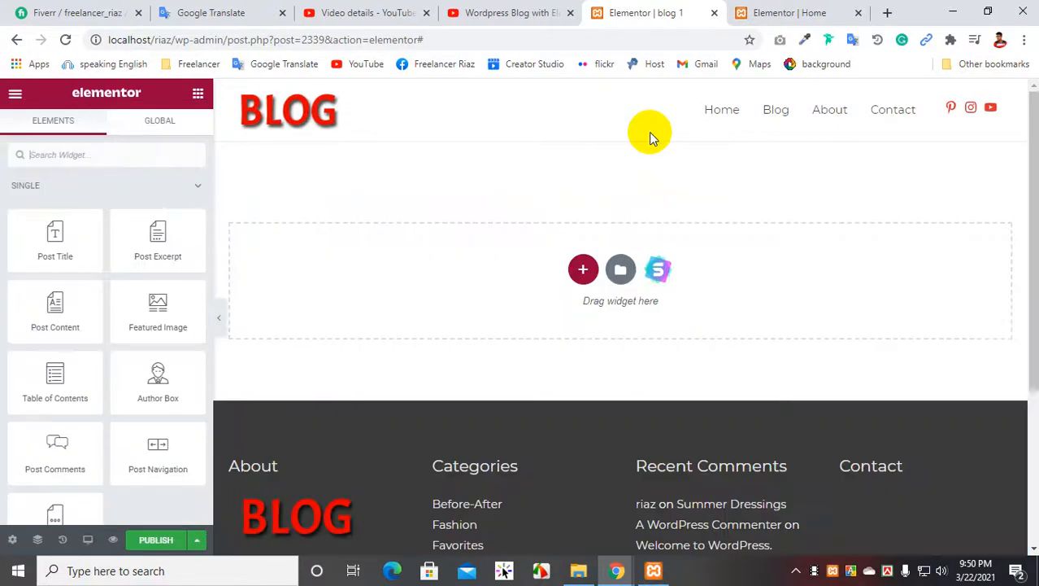
# Step: Paste the copied section into the empty blog 1 template again and check it down to the footer
pyautogui.rightClick(442, 197)
pyautogui.rightClick(342, 202)
pyautogui.click(278, 236)
pyautogui.rightClick(280, 238)
pyautogui.click(300, 252)
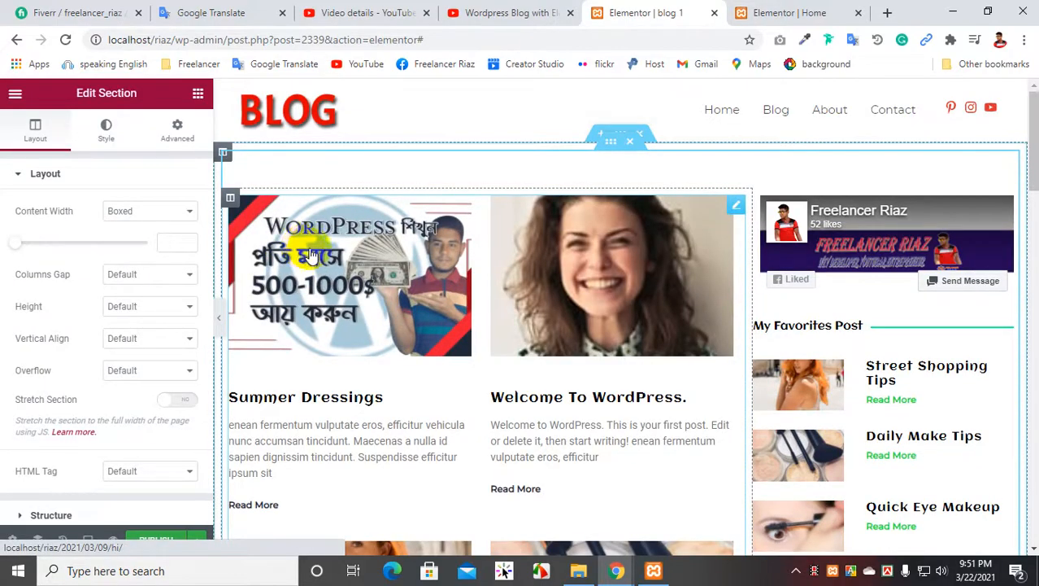
pyautogui.scroll(-15, 557, 299)
pyautogui.scroll(-3, 558, 299)
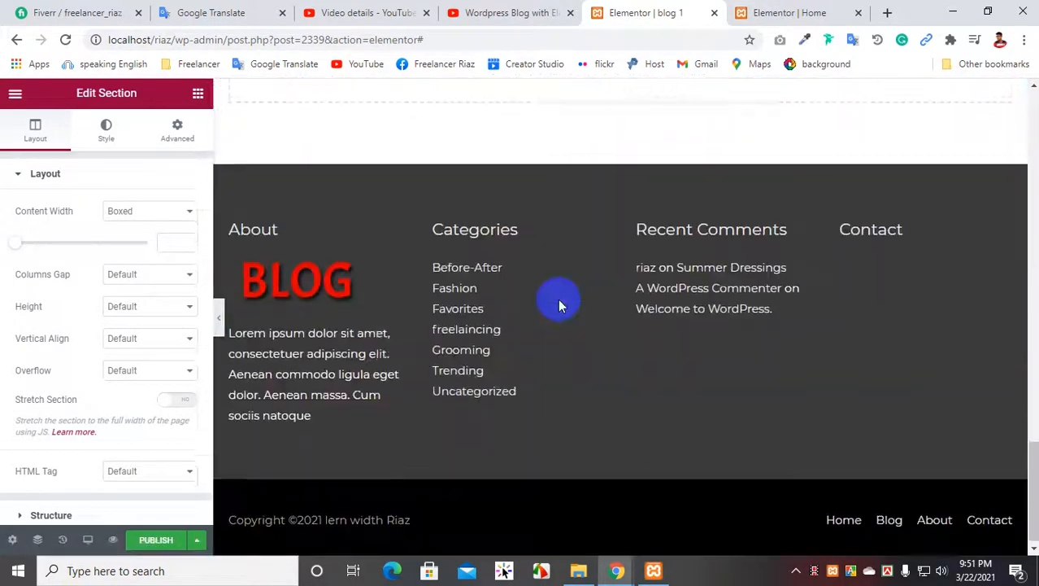
pyautogui.scroll(15, 558, 299)
pyautogui.scroll(3, 558, 306)
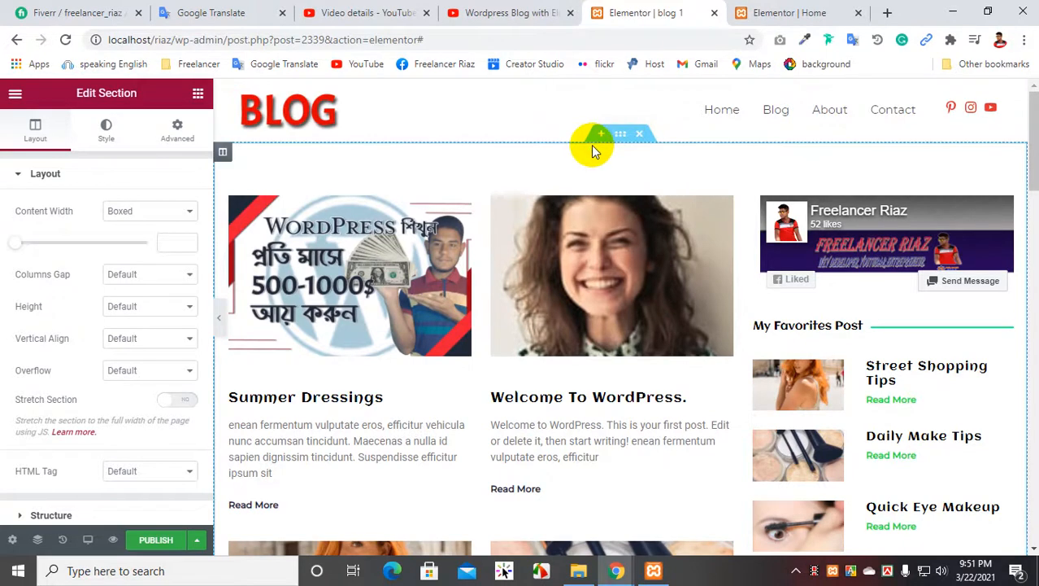
# Step: Go back to the homepage editor and copy the whole posts and sidebar section once more
pyautogui.click(787, 13)
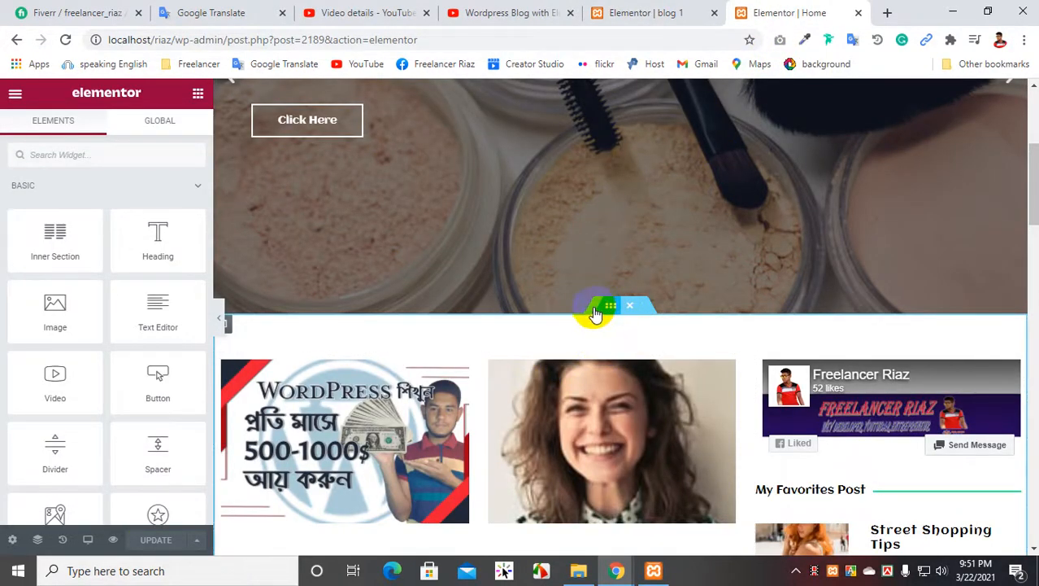
pyautogui.rightClick(594, 310)
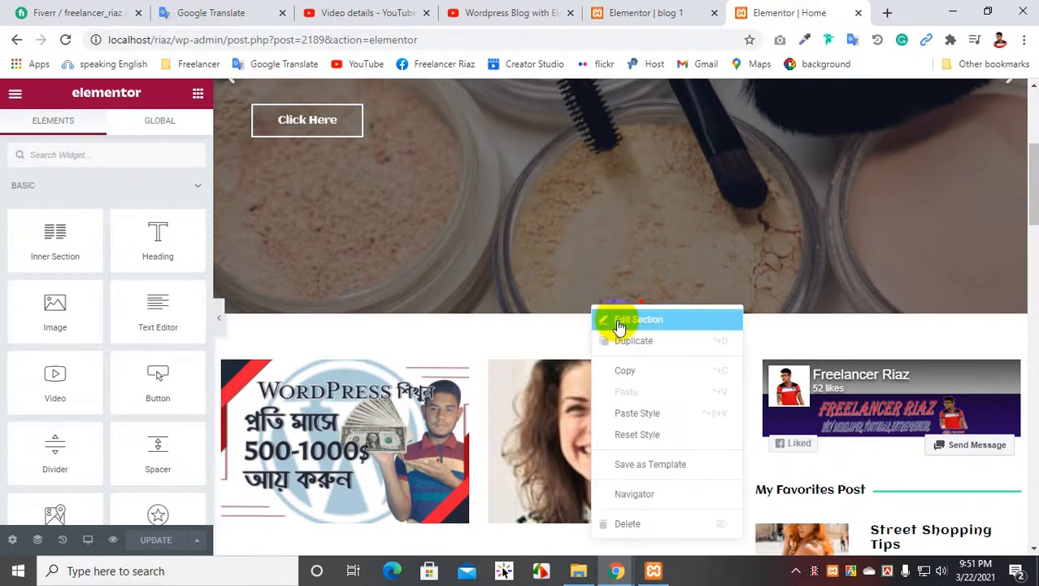
pyautogui.click(633, 373)
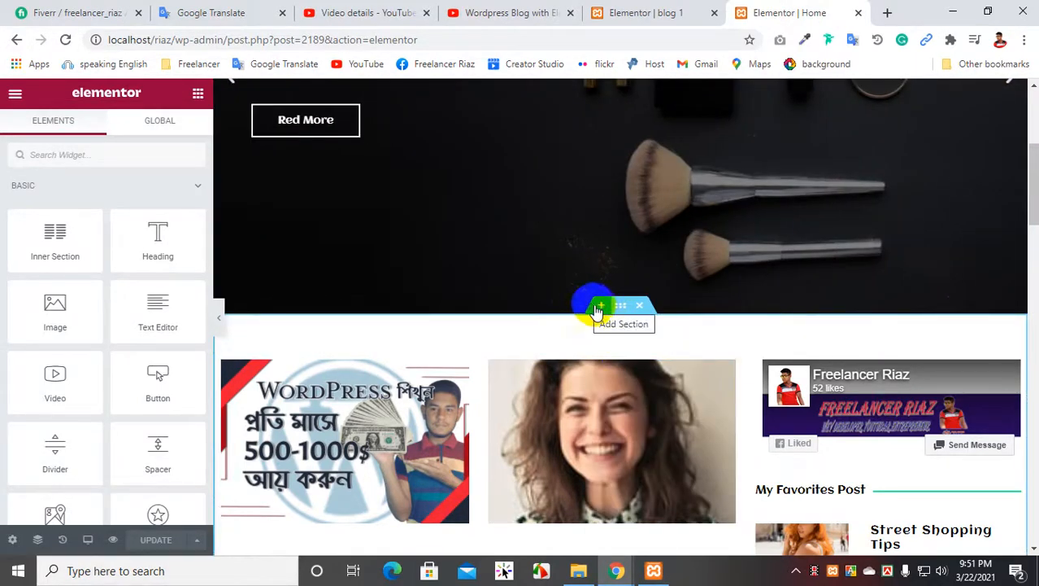
pyautogui.rightClick(599, 309)
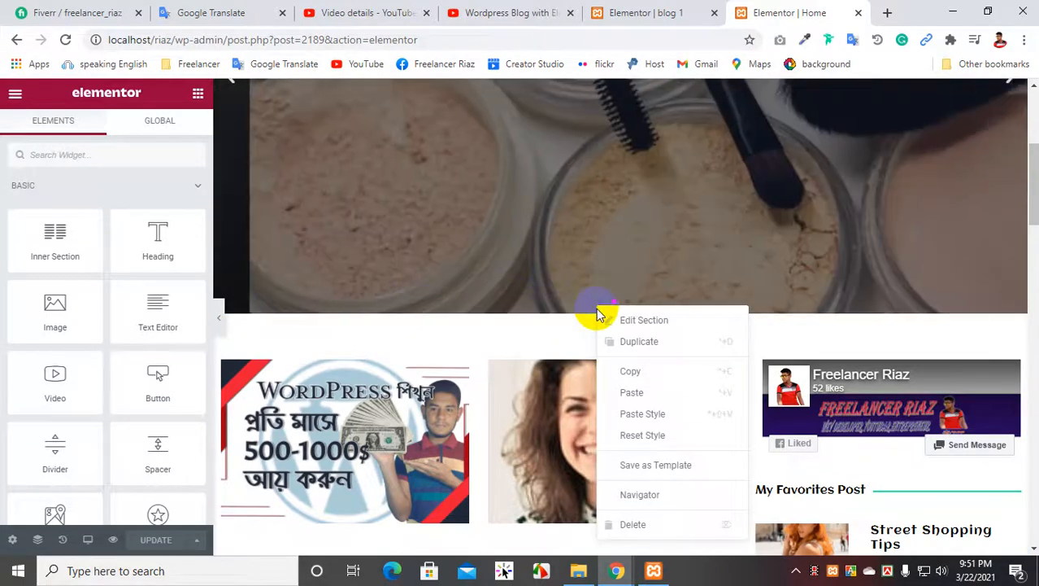
pyautogui.click(631, 370)
# Step: Replace the section in the blog 1 template with the freshly copied homepage section
pyautogui.click(673, 12)
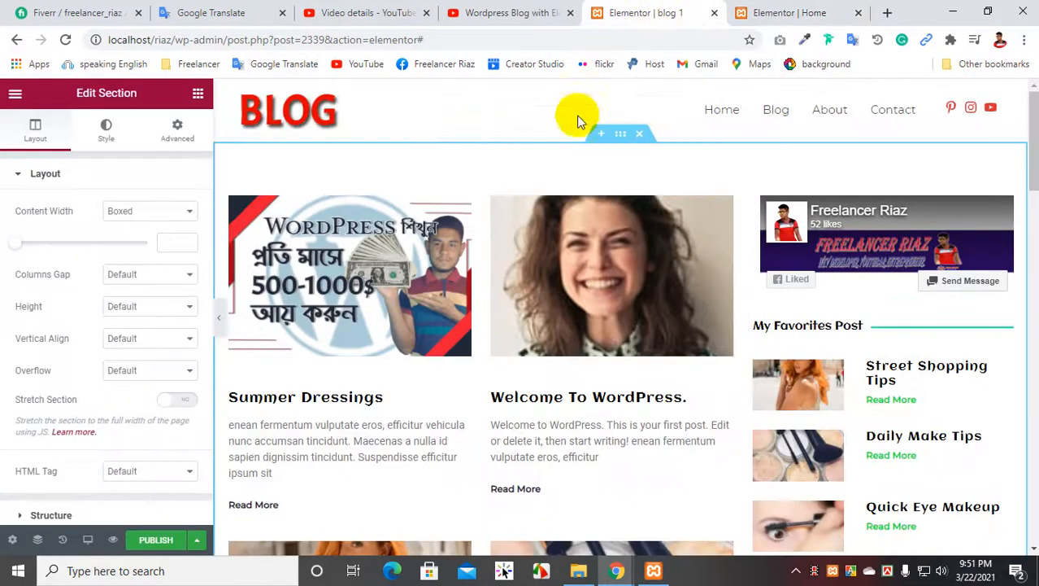
pyautogui.click(644, 135)
pyautogui.rightClick(276, 242)
pyautogui.click(307, 254)
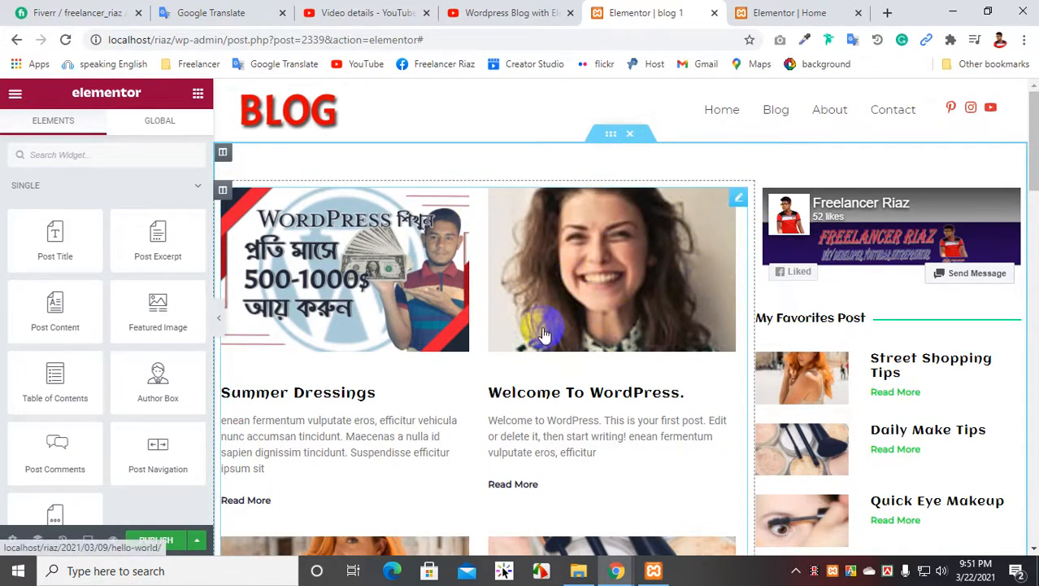
# Step: Delete the Posts widget from the wide column of the pasted section, keeping the sidebar column
pyautogui.scroll(-5, 488, 322)
pyautogui.scroll(-6, 488, 320)
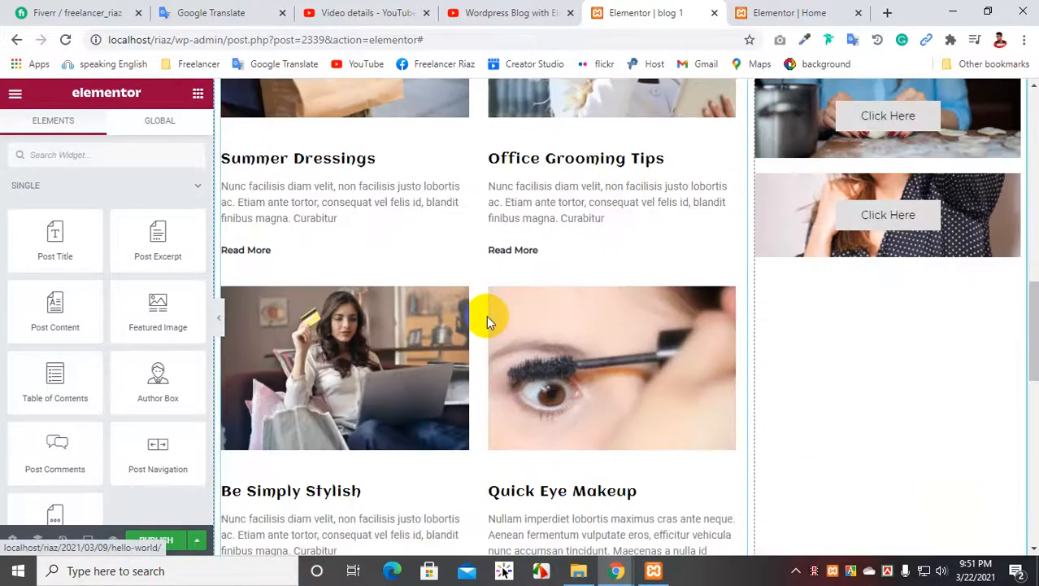
pyautogui.scroll(10, 487, 318)
pyautogui.scroll(1, 486, 321)
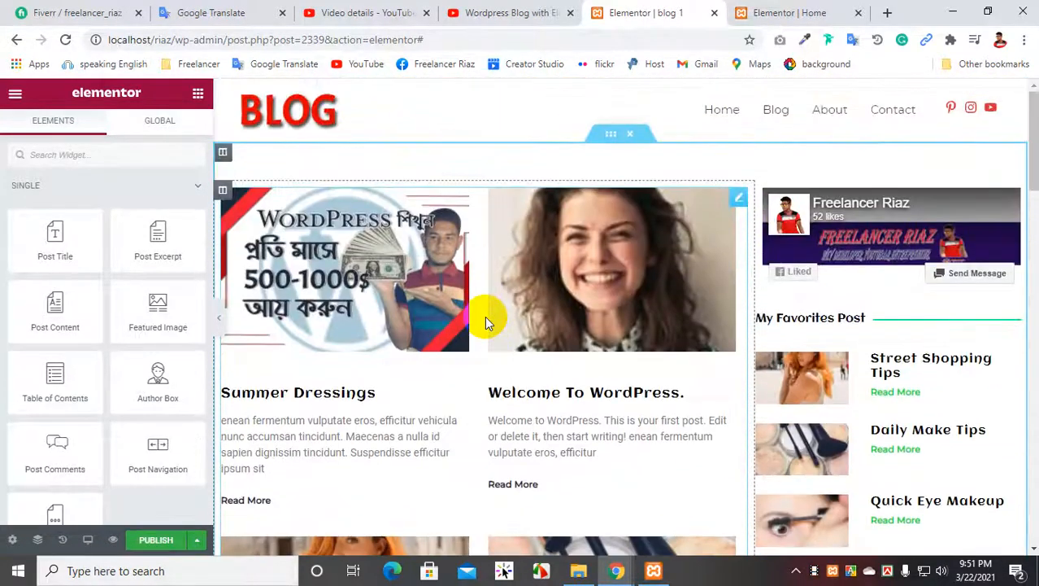
pyautogui.rightClick(736, 202)
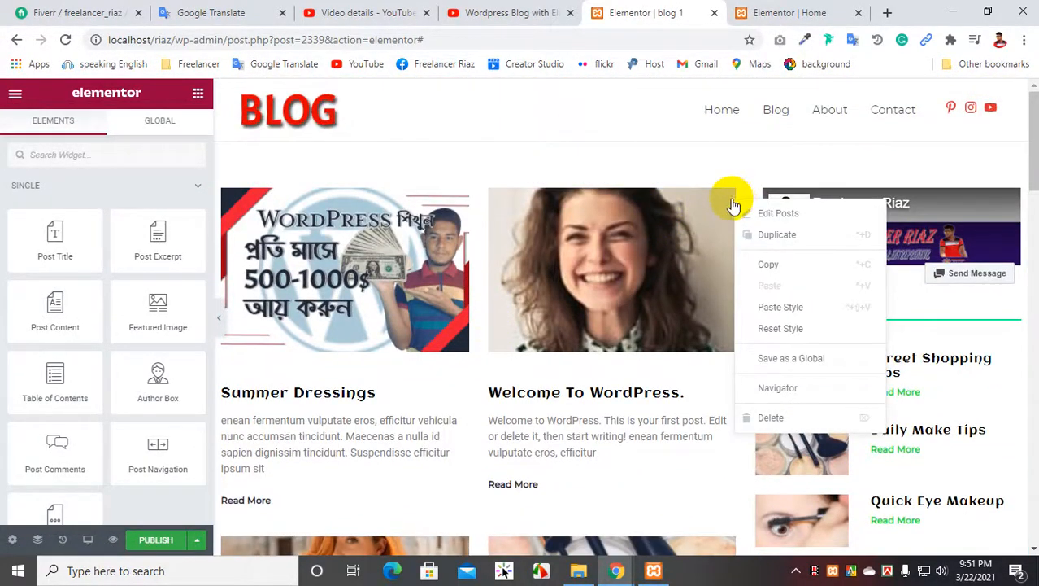
pyautogui.click(772, 416)
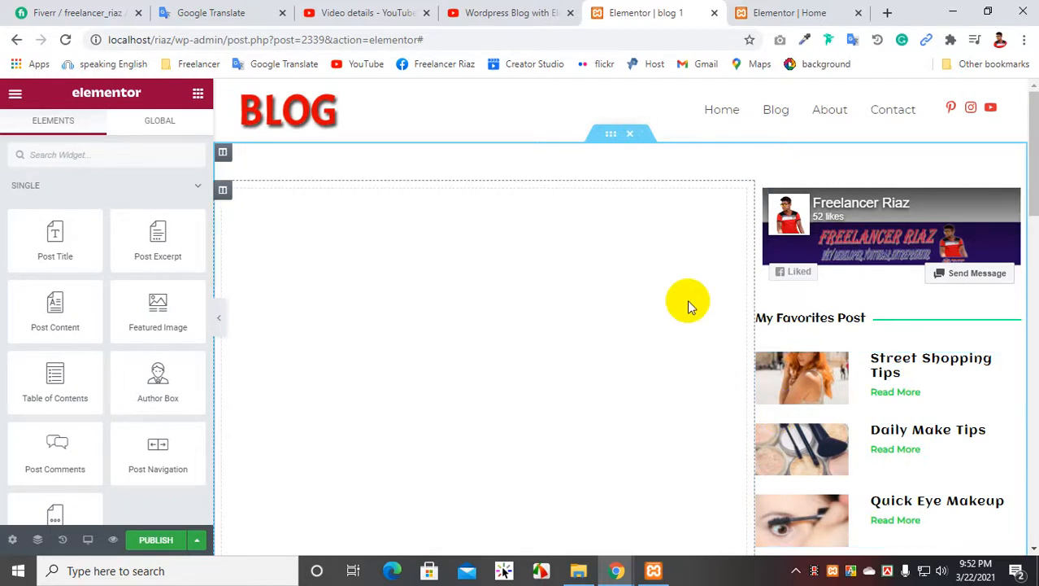
# Step: Add a Heading widget to the empty column beside the sidebar and set its HTML tag to H5
pyautogui.scroll(-3, 56, 317)
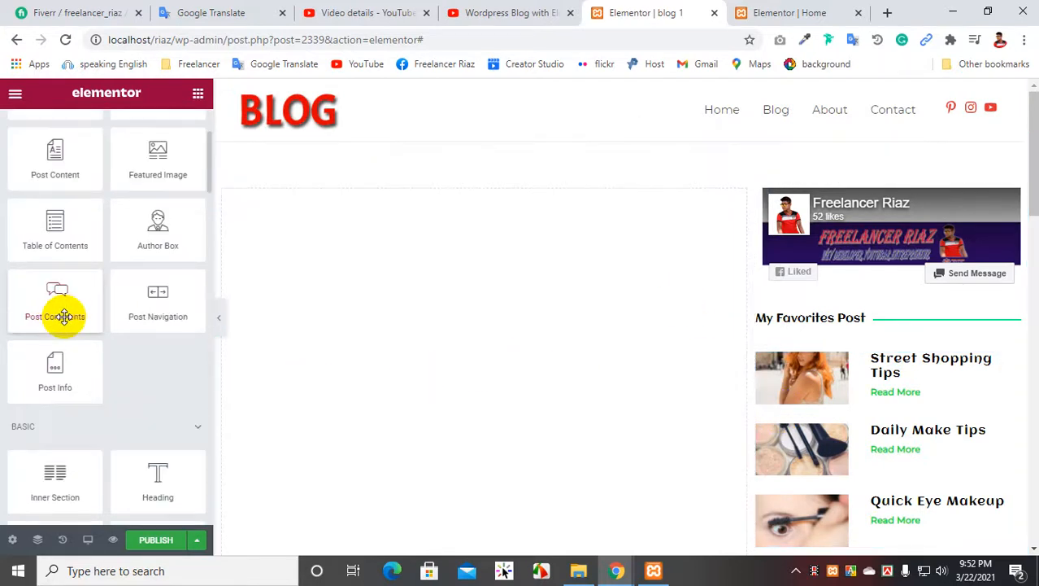
pyautogui.moveTo(158, 419); pyautogui.dragTo(488, 232)
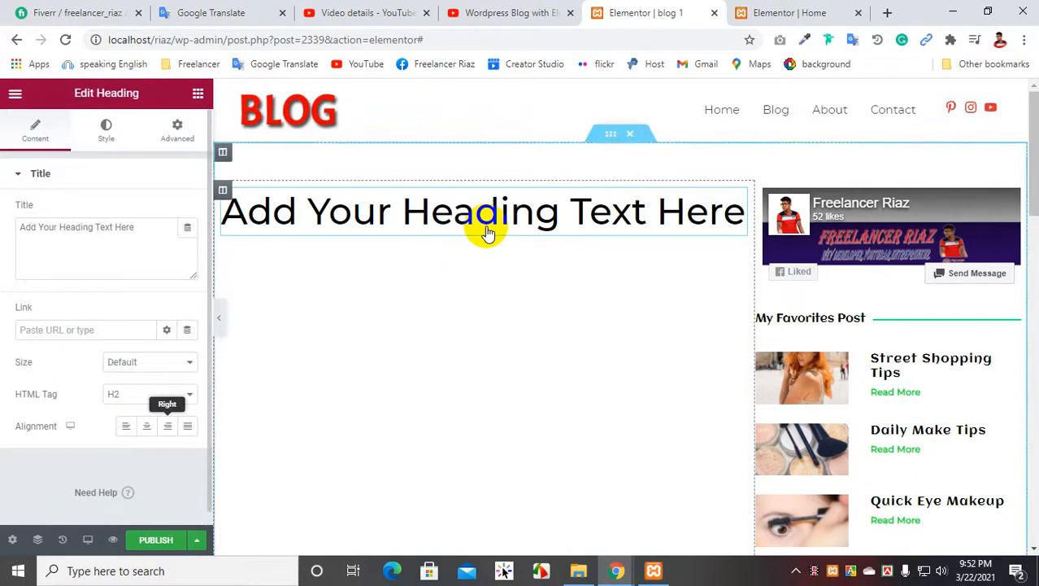
pyautogui.click(121, 394)
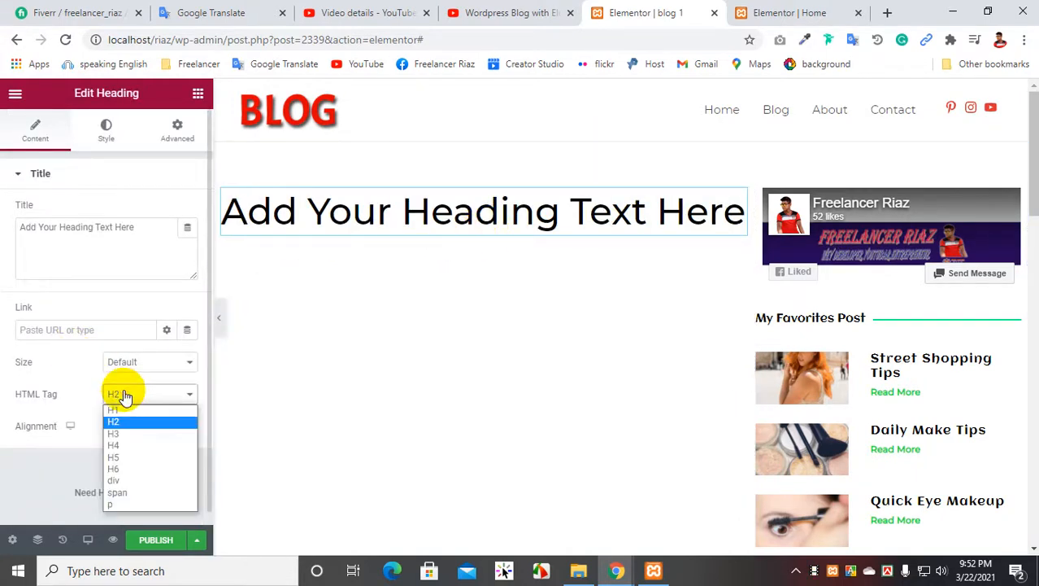
pyautogui.click(126, 457)
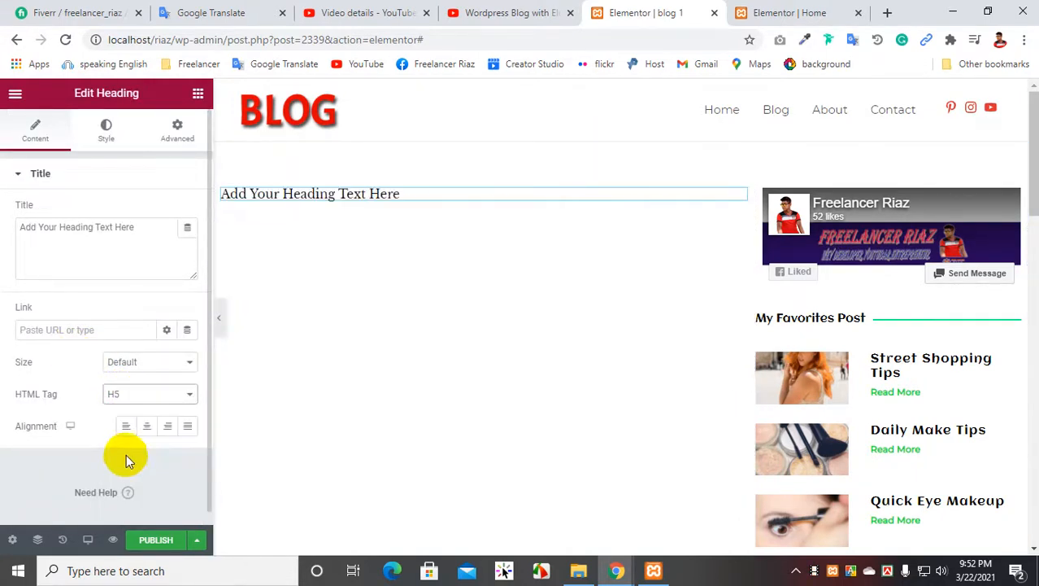
# Step: Set the heading's text color to a custom dark green
pyautogui.click(106, 129)
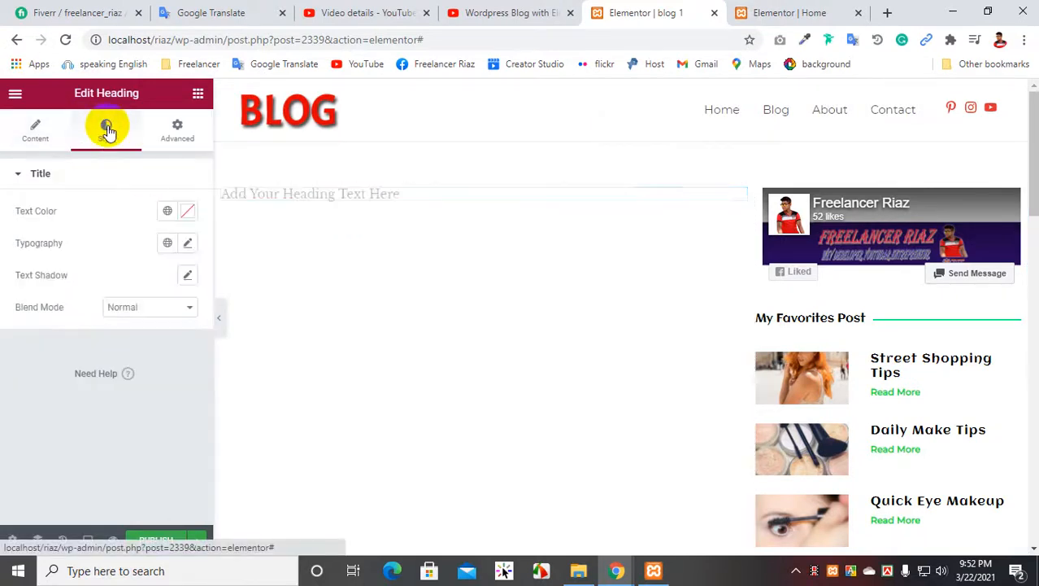
pyautogui.click(186, 213)
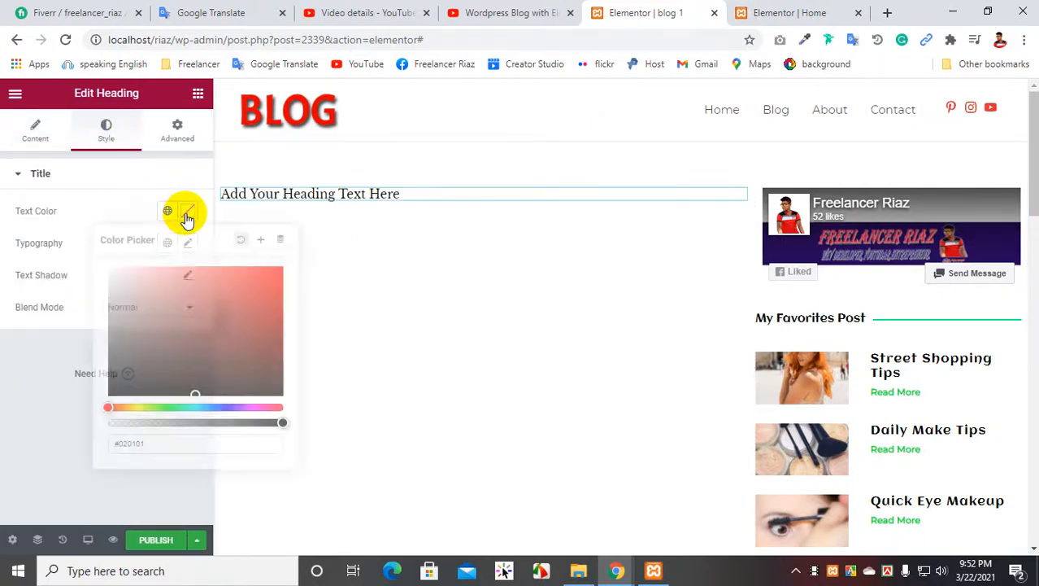
pyautogui.click(170, 405)
pyautogui.click(256, 282)
pyautogui.moveTo(255, 282)
pyautogui.mouseDown()
pyautogui.moveTo(244, 274)
pyautogui.moveTo(266, 316)
pyautogui.mouseUp()
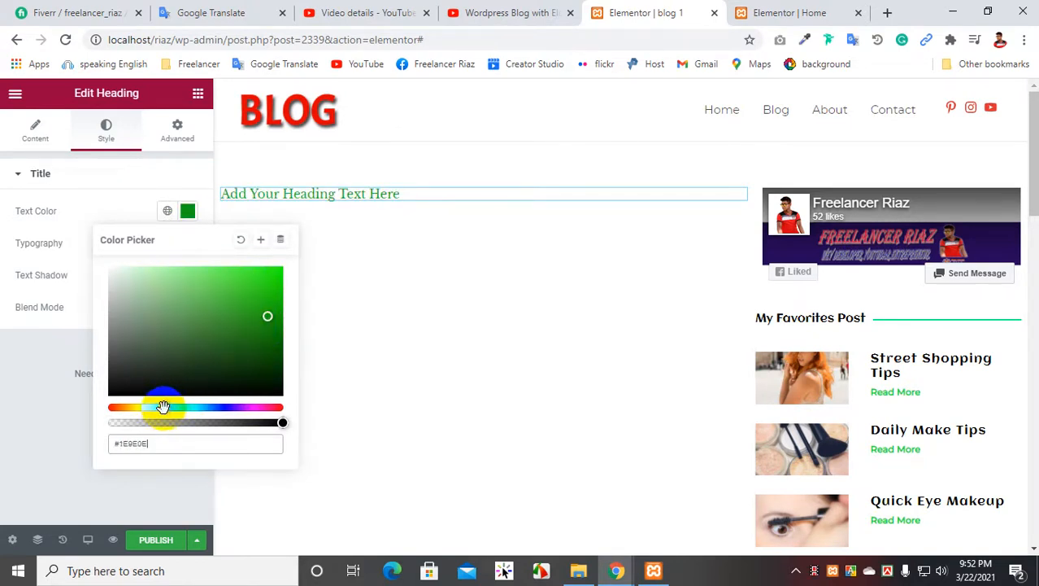
pyautogui.moveTo(255, 313)
pyautogui.mouseDown()
pyautogui.moveTo(274, 309)
pyautogui.moveTo(278, 331)
pyautogui.mouseUp()
pyautogui.click(82, 408)
# Step: Make the heading's title dynamic by linking it to Post Terms
pyautogui.click(29, 137)
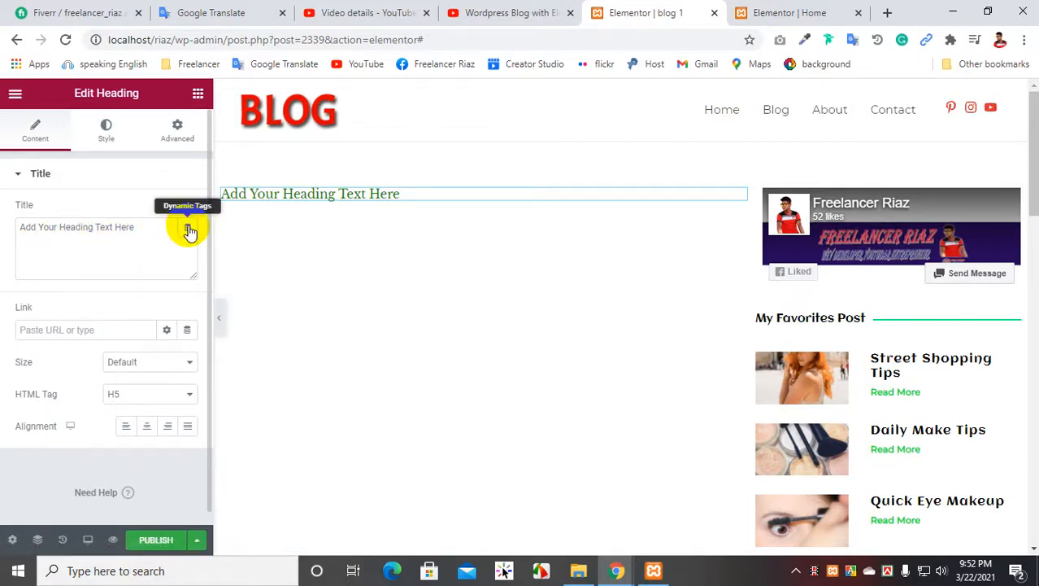
pyautogui.click(187, 229)
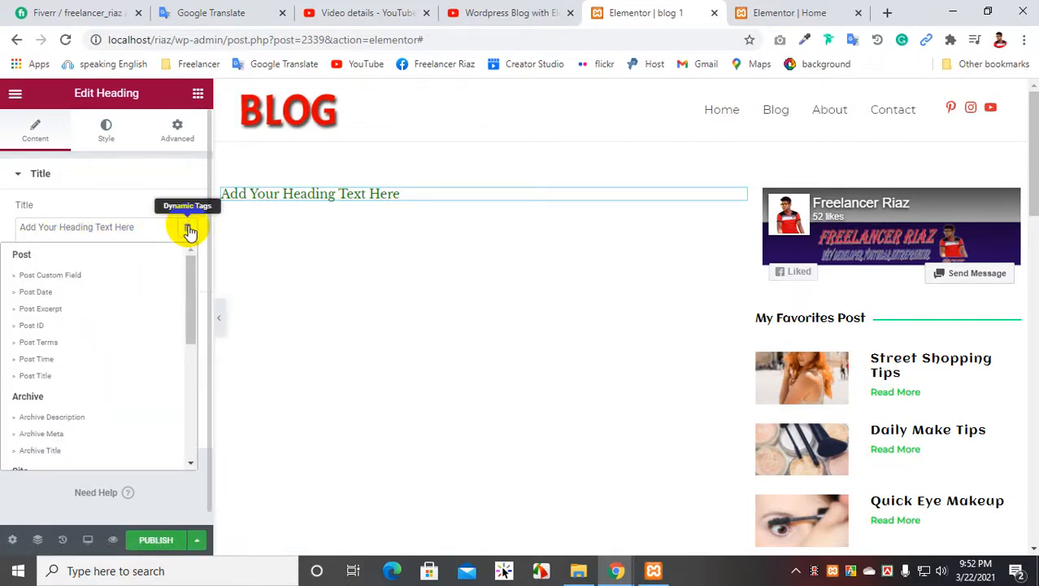
pyautogui.click(70, 350)
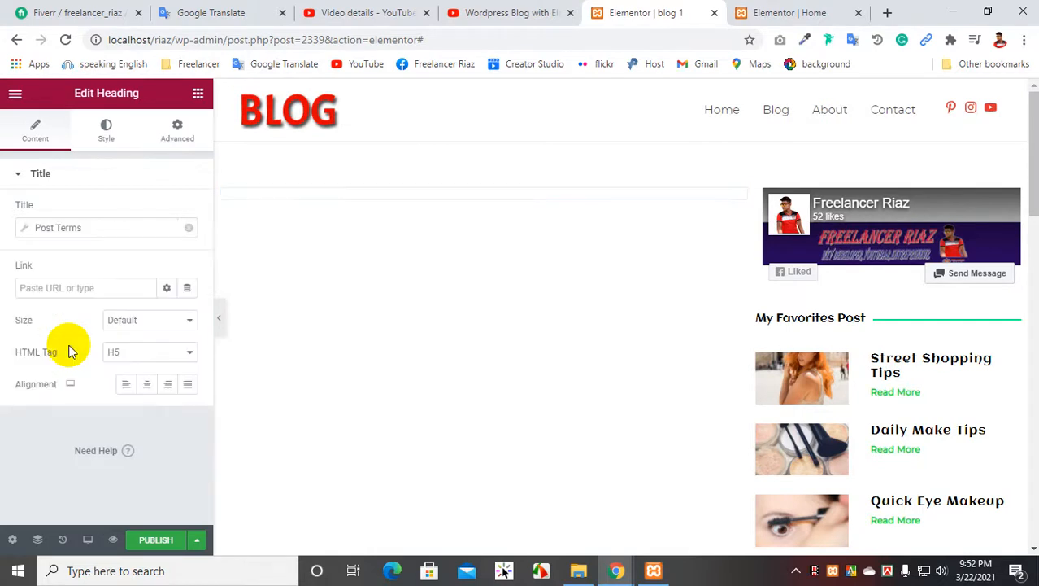
# Step: Set the taxonomy of the heading's Post Terms dynamic tag to Categories
pyautogui.click(121, 230)
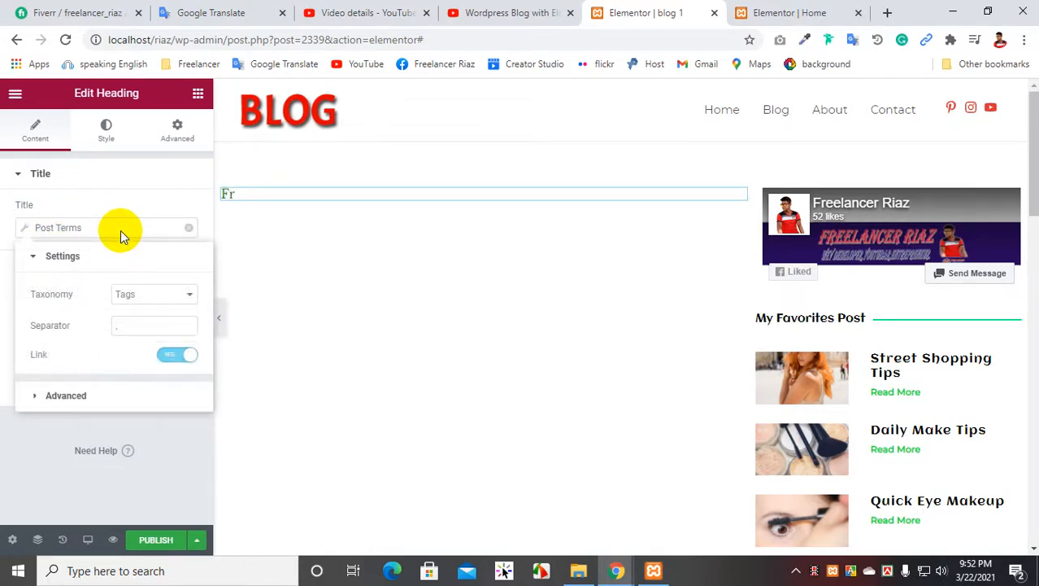
pyautogui.click(151, 299)
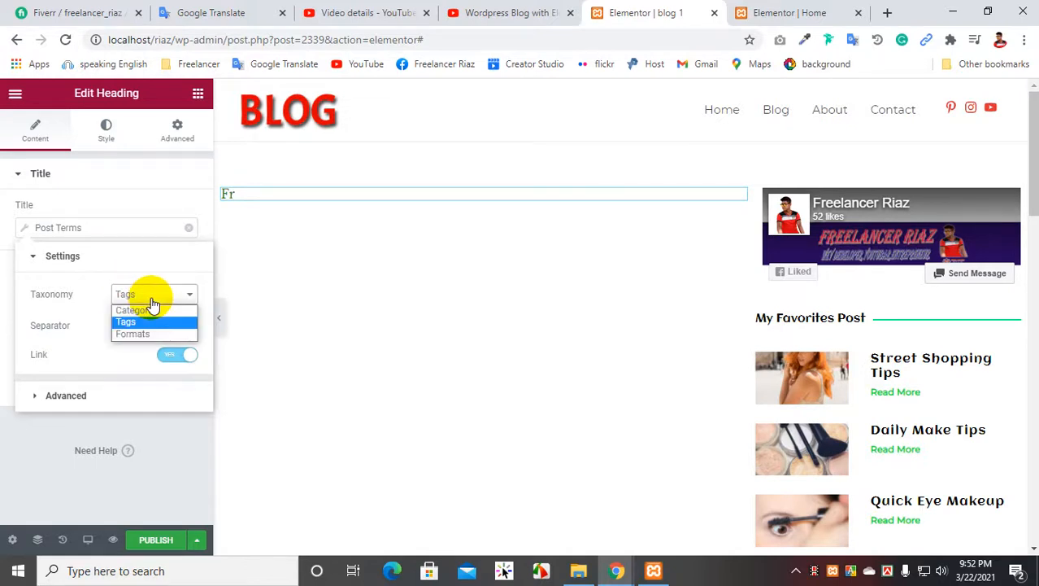
pyautogui.click(147, 313)
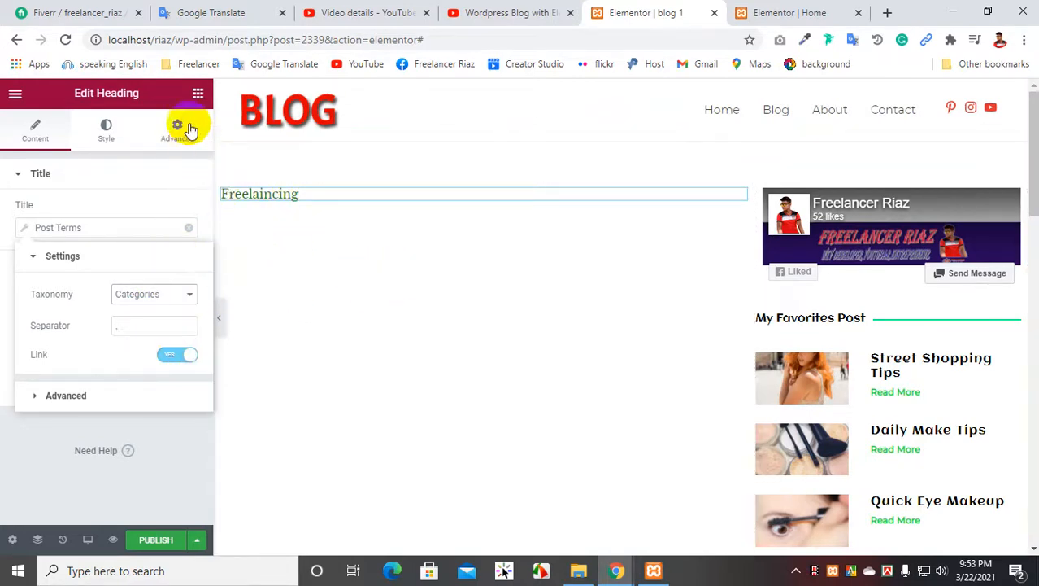
# Step: Add a Post Title widget below the category heading and set its HTML tag to H2
pyautogui.click(197, 93)
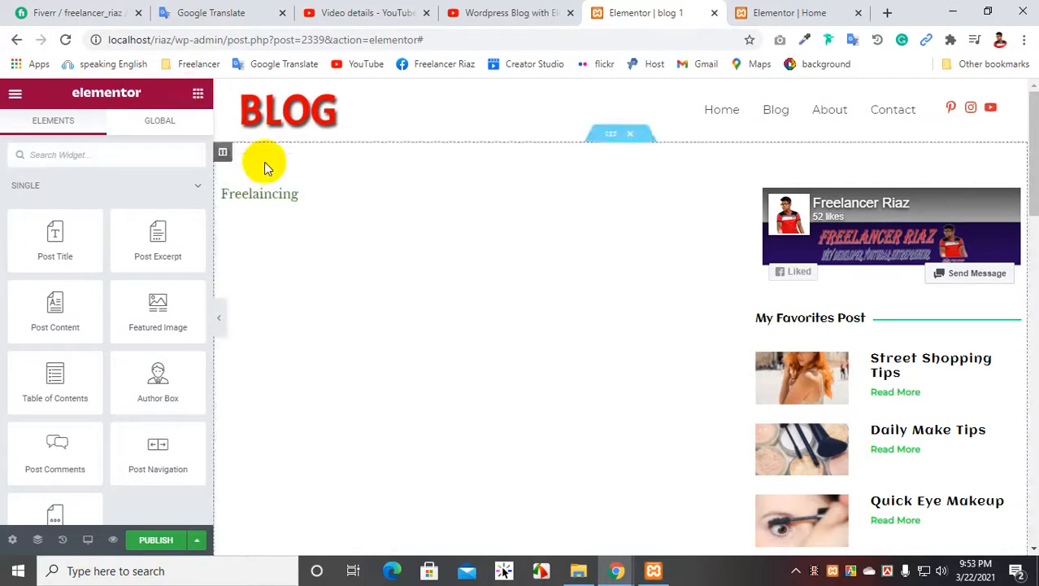
pyautogui.moveTo(55, 243); pyautogui.dragTo(309, 205)
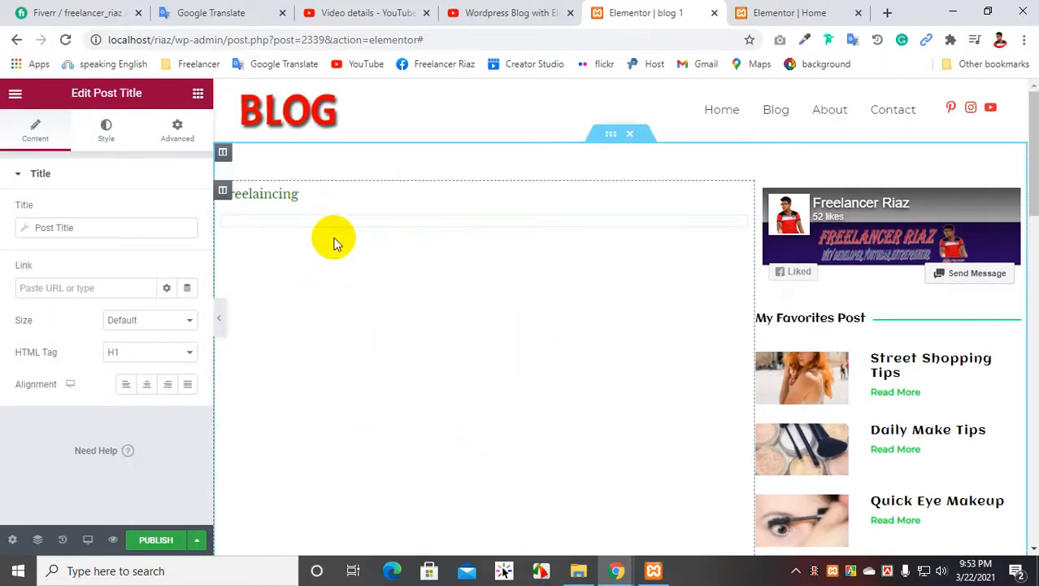
pyautogui.click(144, 359)
pyautogui.click(132, 379)
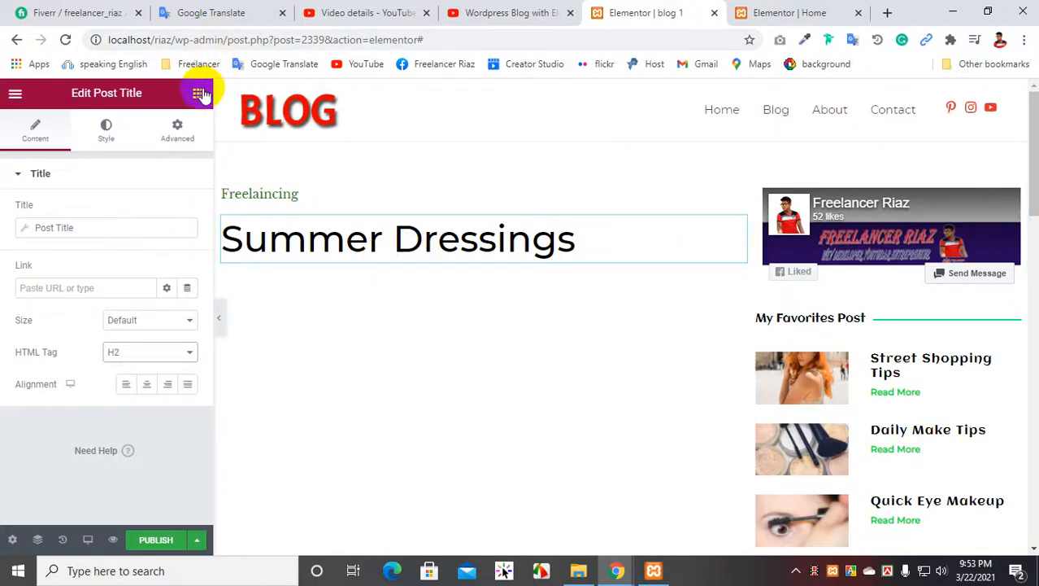
# Step: Add a Post Info widget below the post title and remove its Author and Time items
pyautogui.click(200, 93)
pyautogui.scroll(-2, 81, 358)
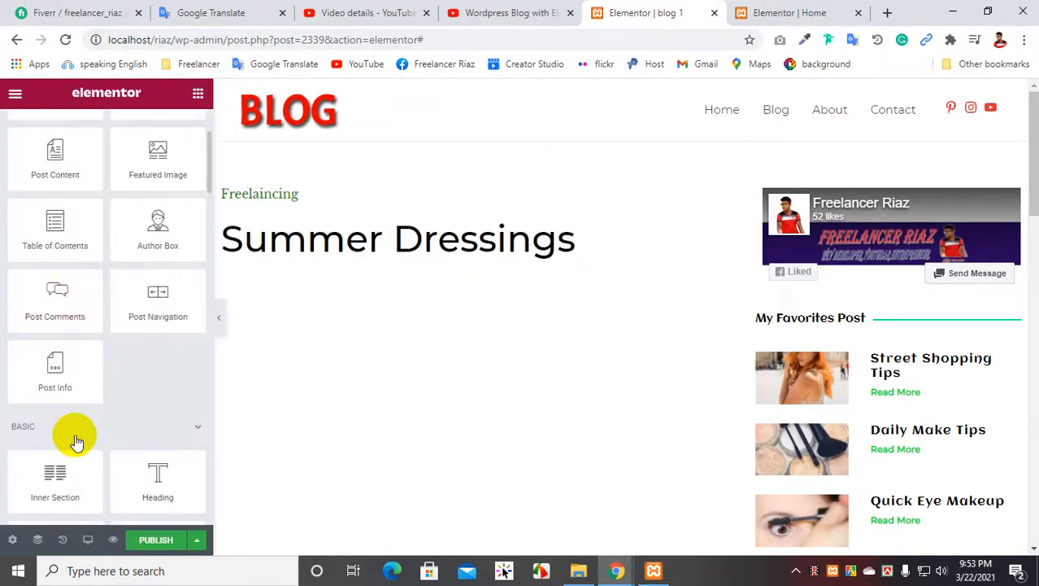
pyautogui.moveTo(48, 387); pyautogui.dragTo(303, 262)
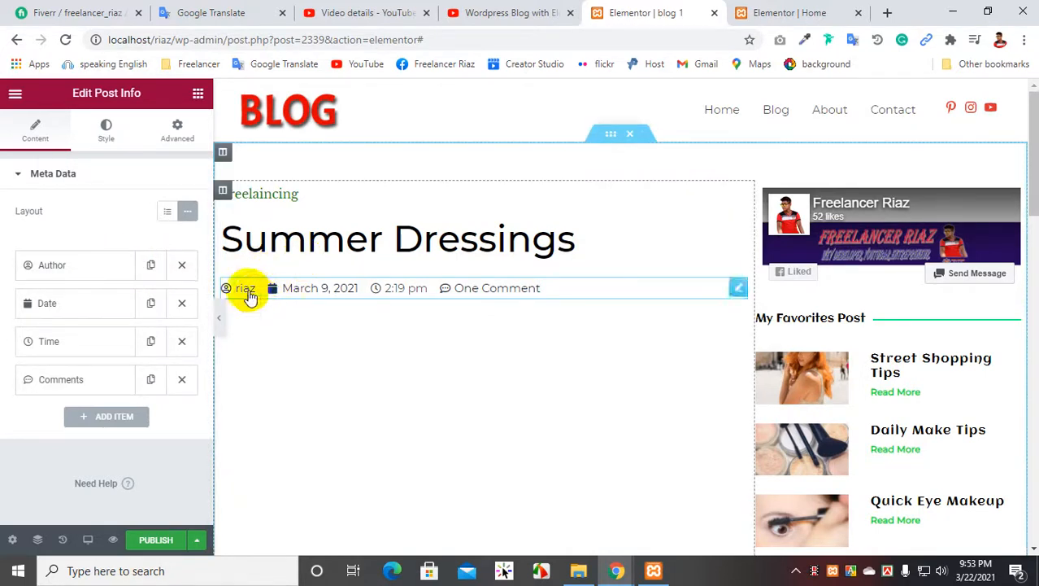
pyautogui.click(183, 265)
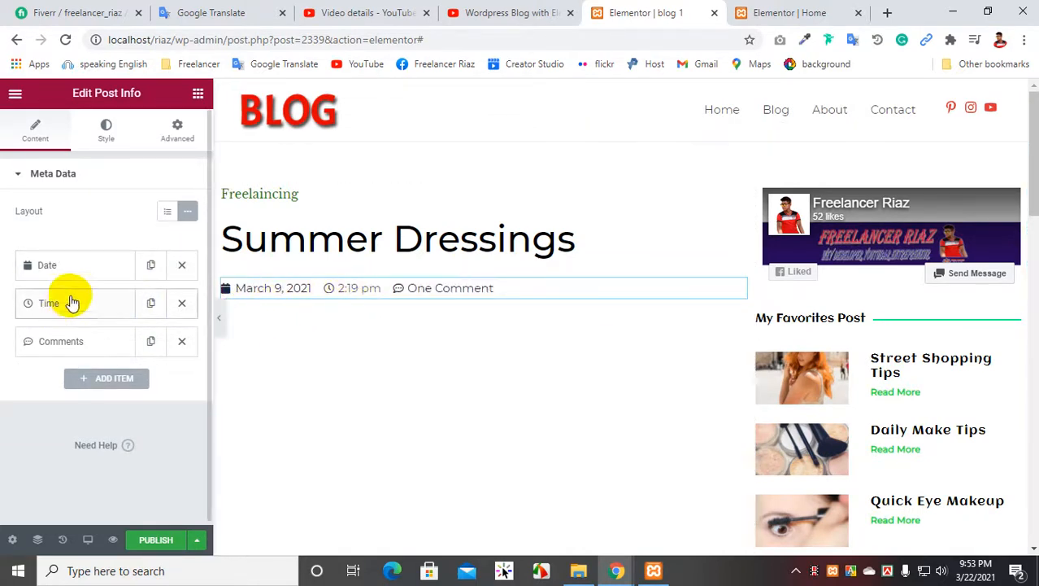
pyautogui.click(182, 303)
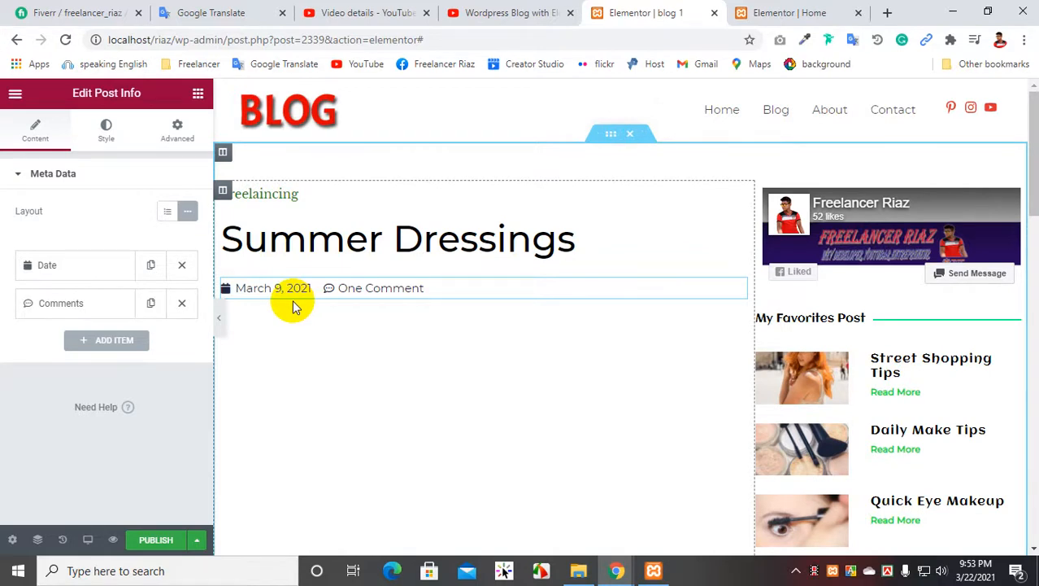
# Step: Add a Featured Image widget below the post info line
pyautogui.click(198, 96)
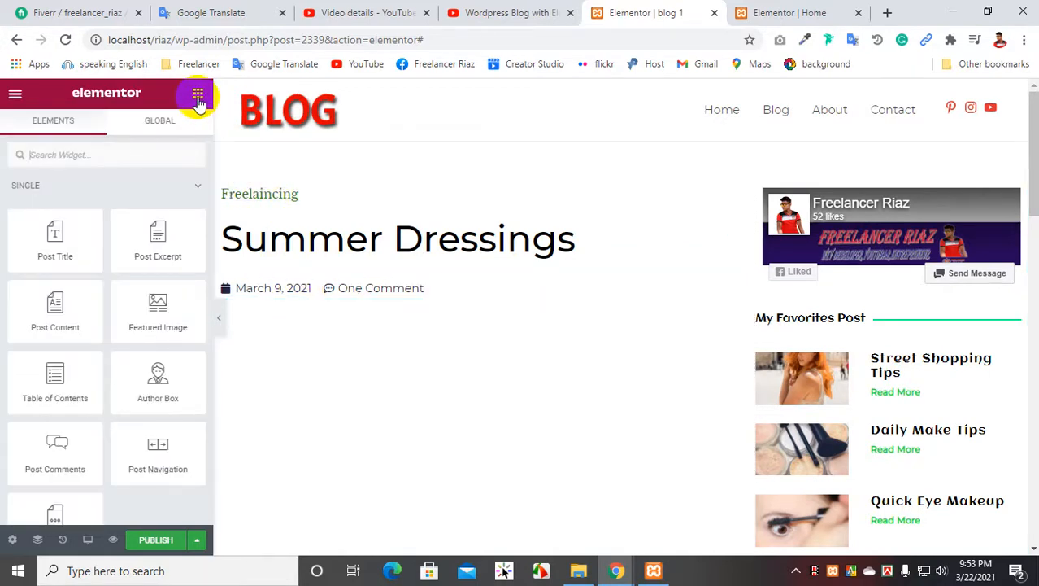
pyautogui.moveTo(156, 308); pyautogui.dragTo(367, 308)
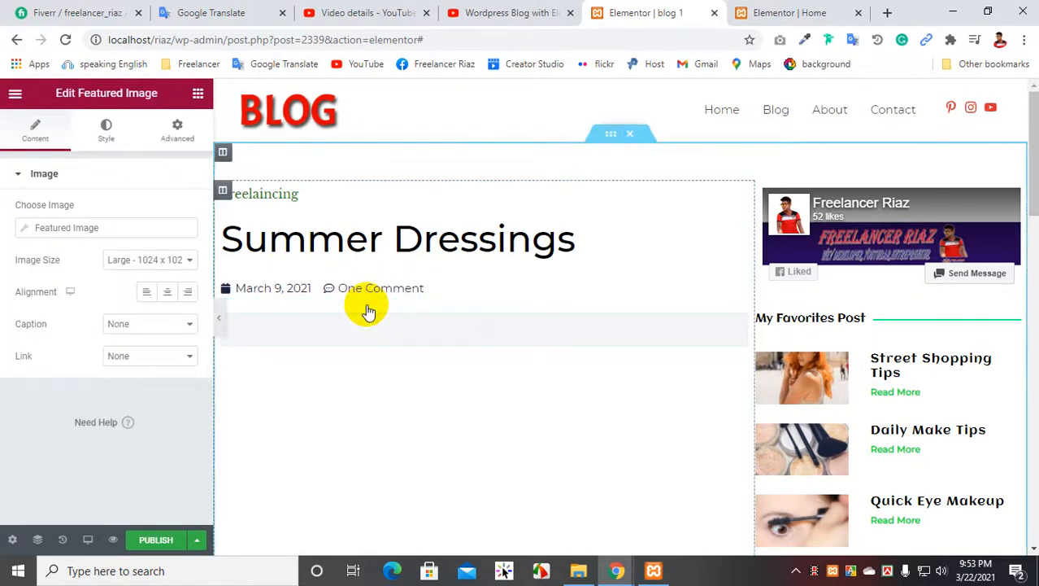
pyautogui.scroll(-3, 368, 309)
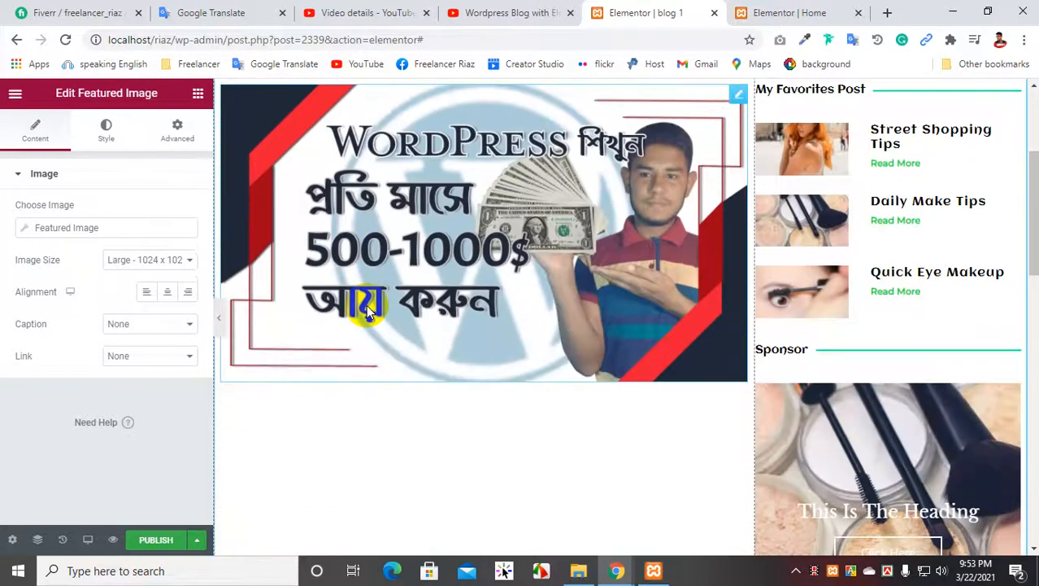
pyautogui.scroll(2, 366, 304)
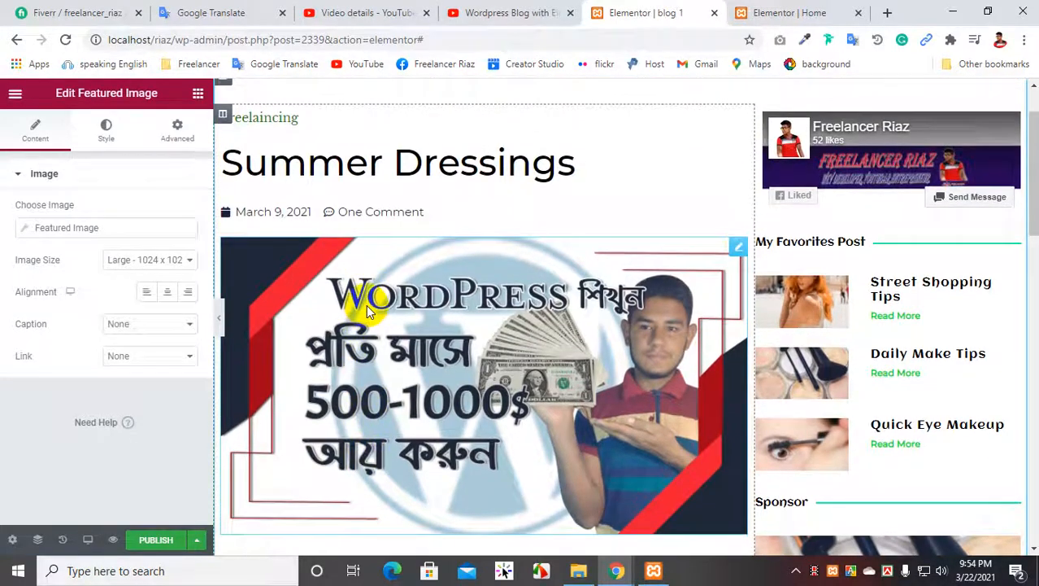
pyautogui.scroll(1, 366, 304)
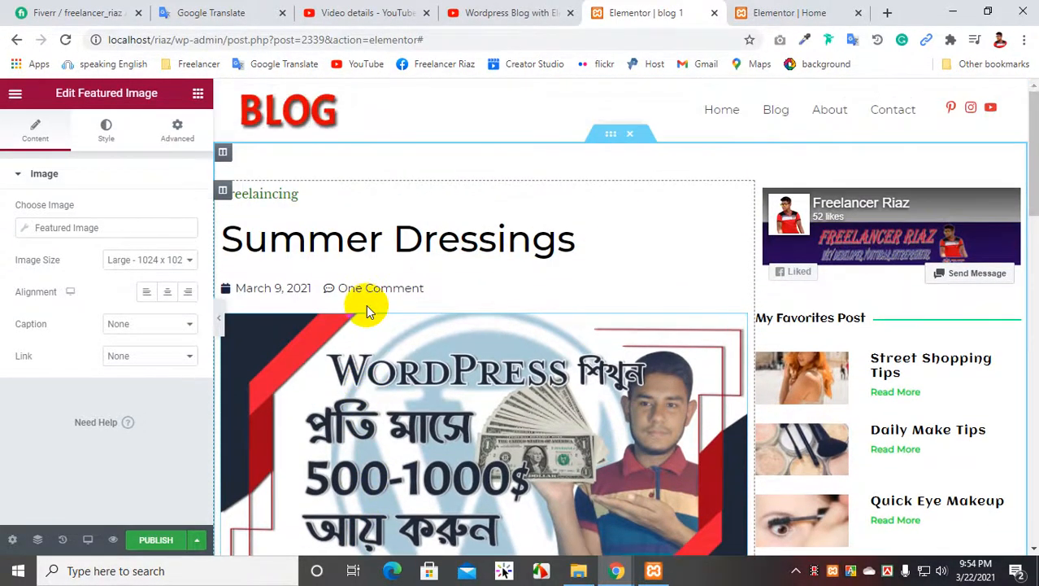
pyautogui.scroll(-1, 224, 275)
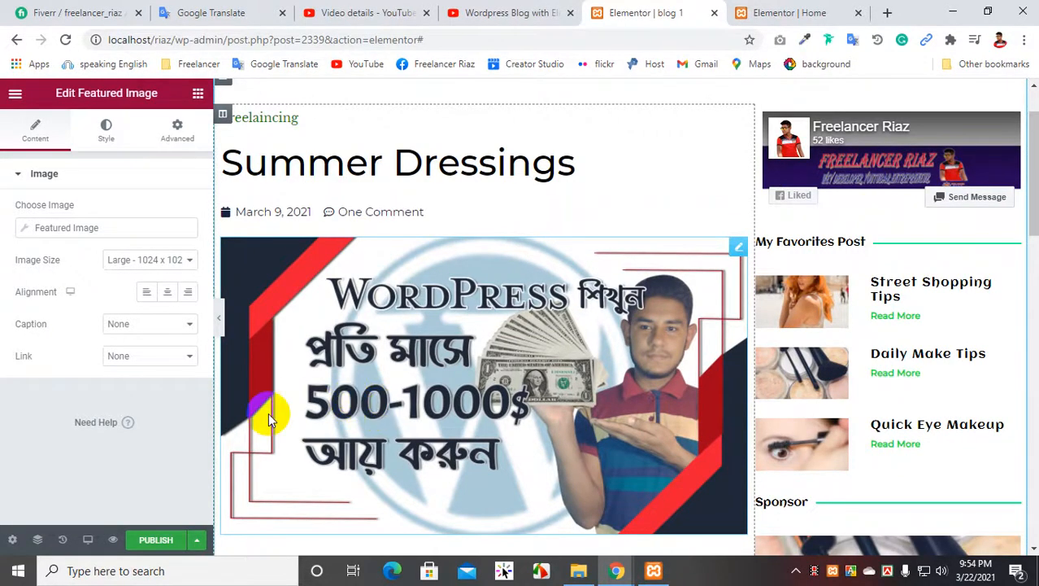
# Step: Add a Post Content widget below the featured image
pyautogui.click(198, 96)
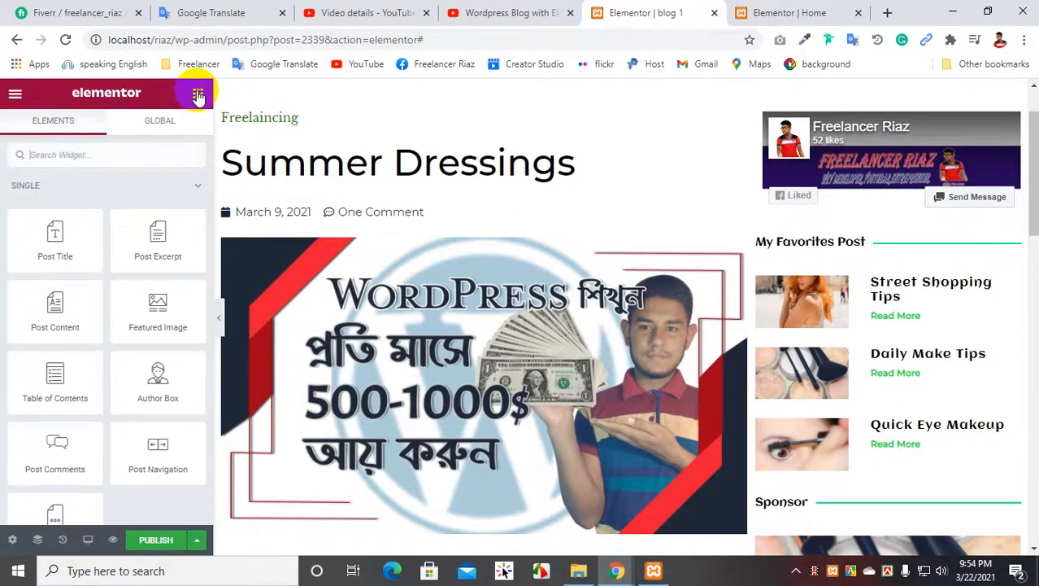
pyautogui.scroll(-1, 422, 309)
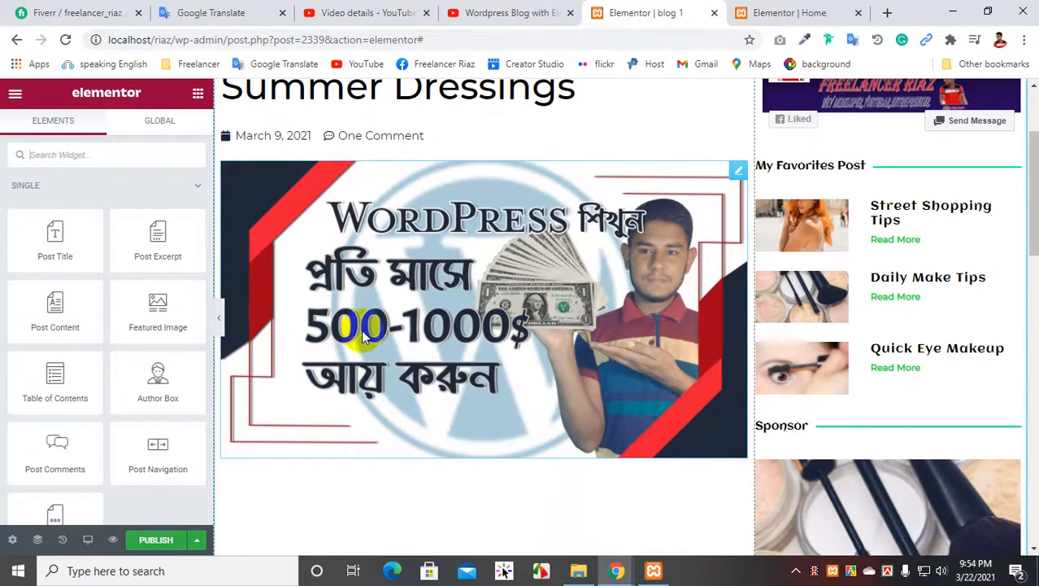
pyautogui.moveTo(53, 312); pyautogui.dragTo(366, 460)
pyautogui.scroll(-1, 454, 396)
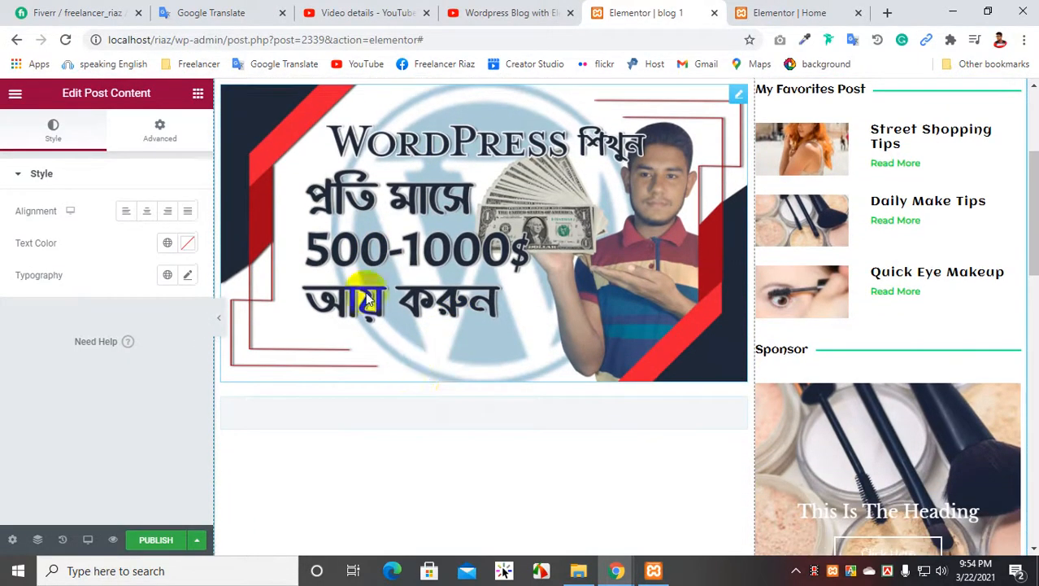
pyautogui.scroll(-3, 435, 343)
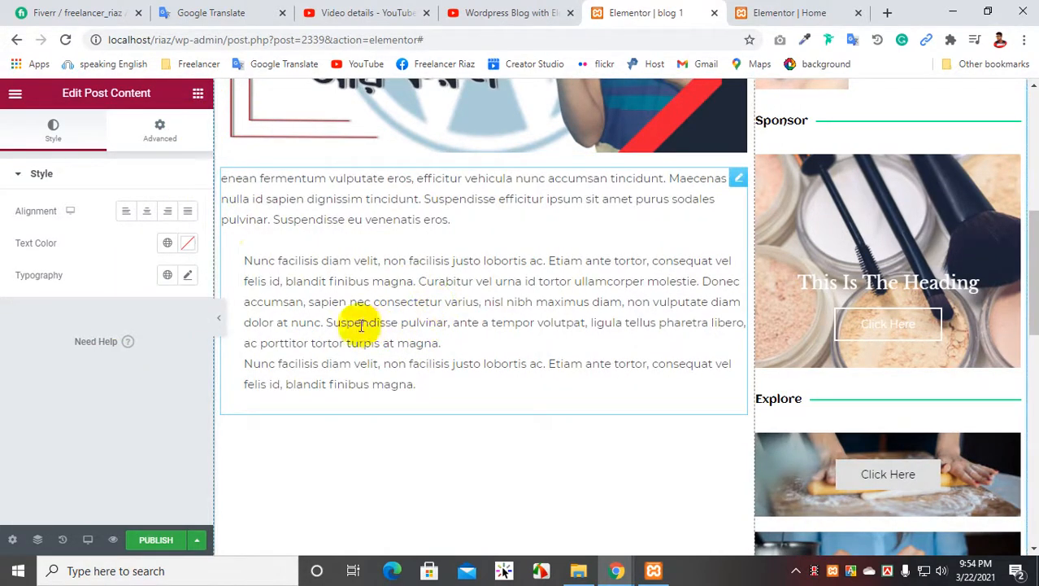
# Step: Add a Post Navigation widget below the post content and hide its Post Title
pyautogui.click(197, 96)
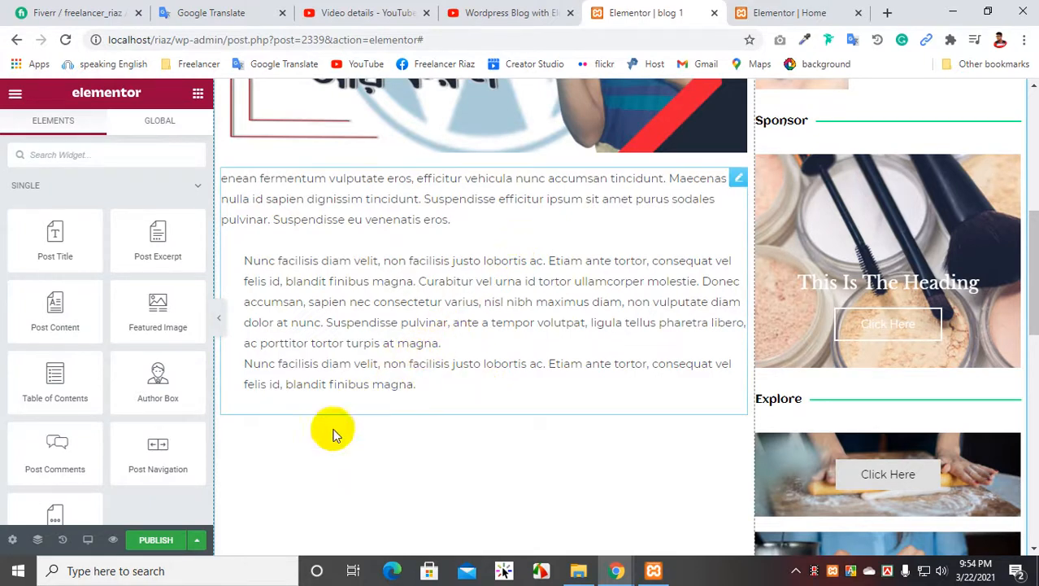
pyautogui.moveTo(148, 473); pyautogui.dragTo(360, 401)
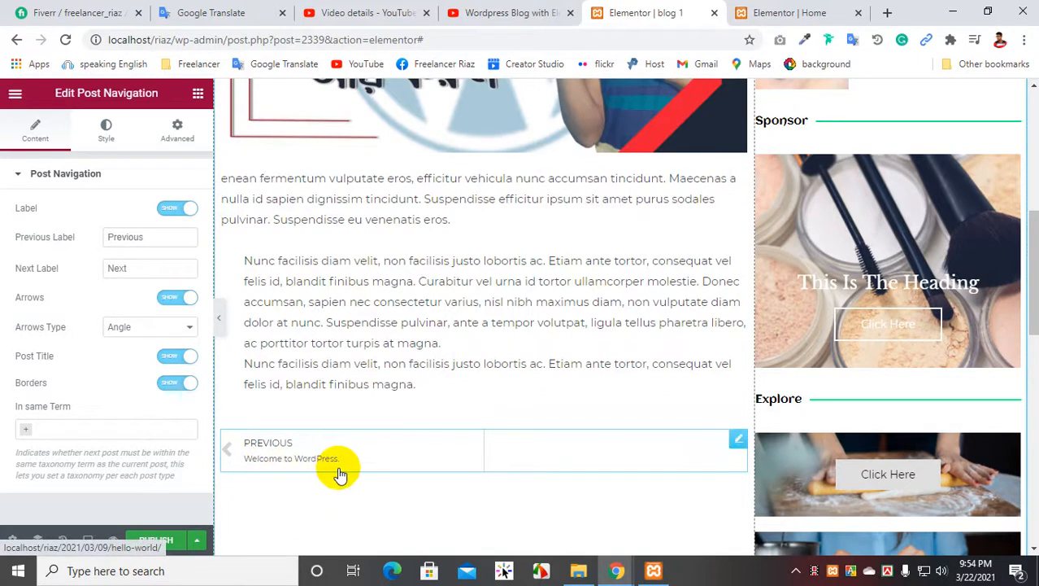
pyautogui.click(177, 357)
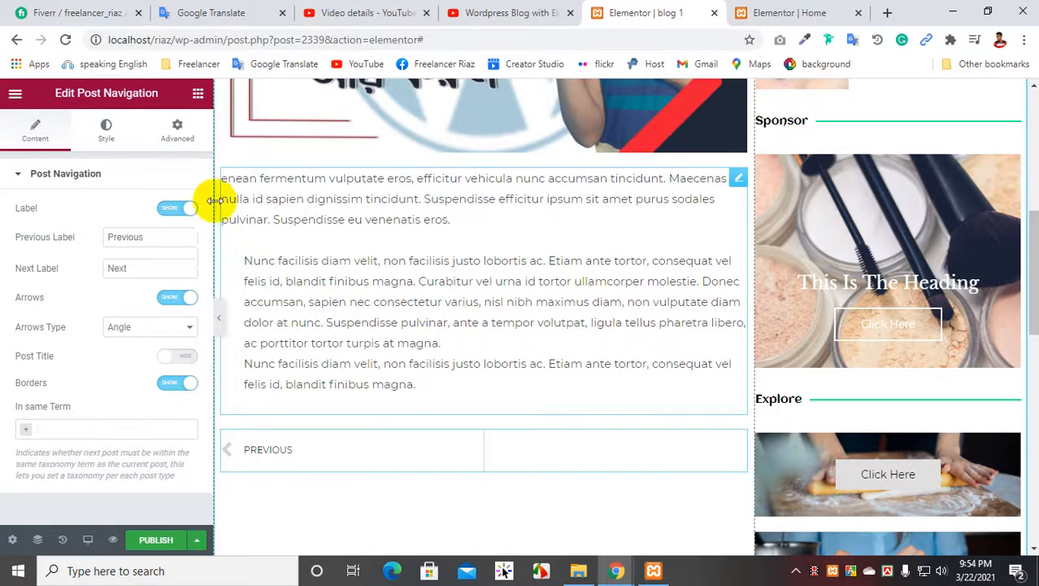
# Step: Find the Social Icons widget and add it below the post navigation
pyautogui.click(198, 93)
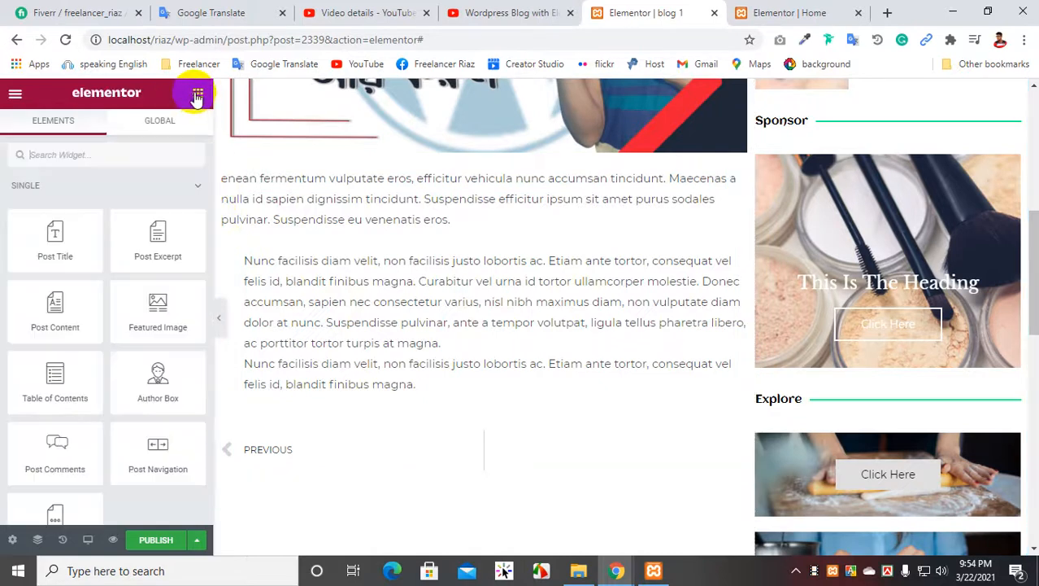
pyautogui.click(94, 157)
pyautogui.write('so')
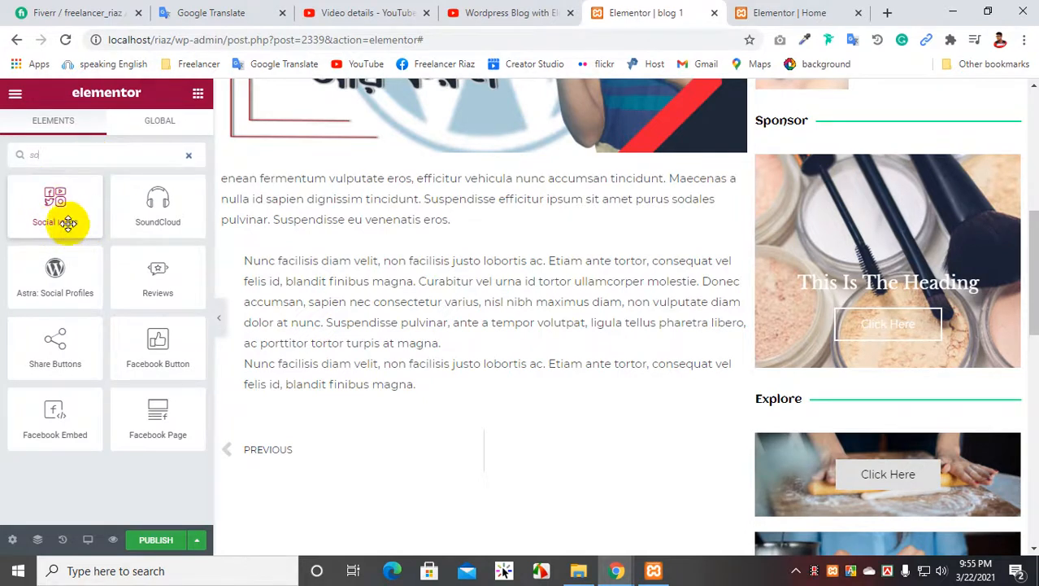
pyautogui.moveTo(54, 198); pyautogui.dragTo(309, 462)
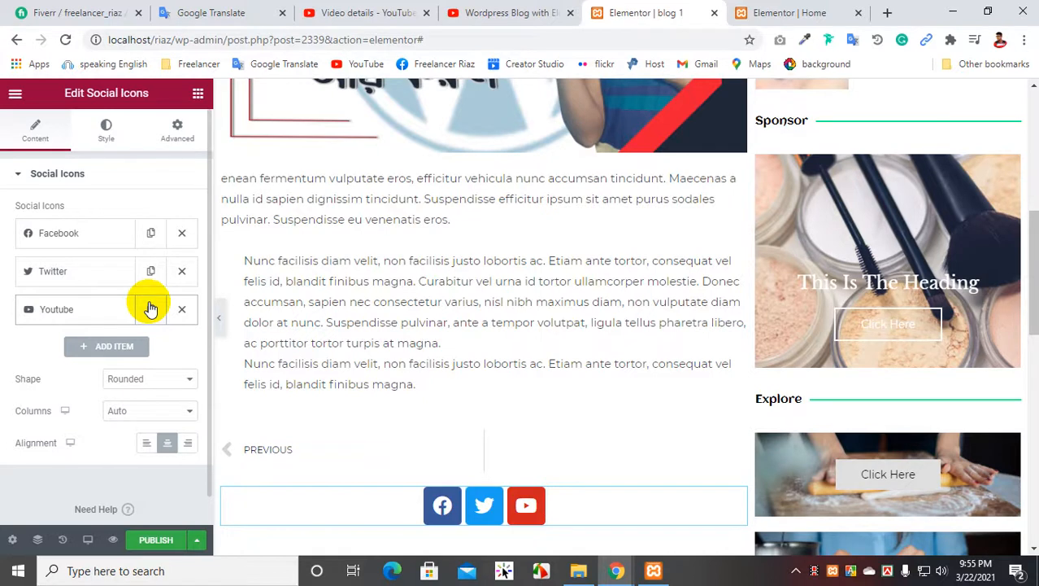
pyautogui.click(72, 236)
pyautogui.click(77, 383)
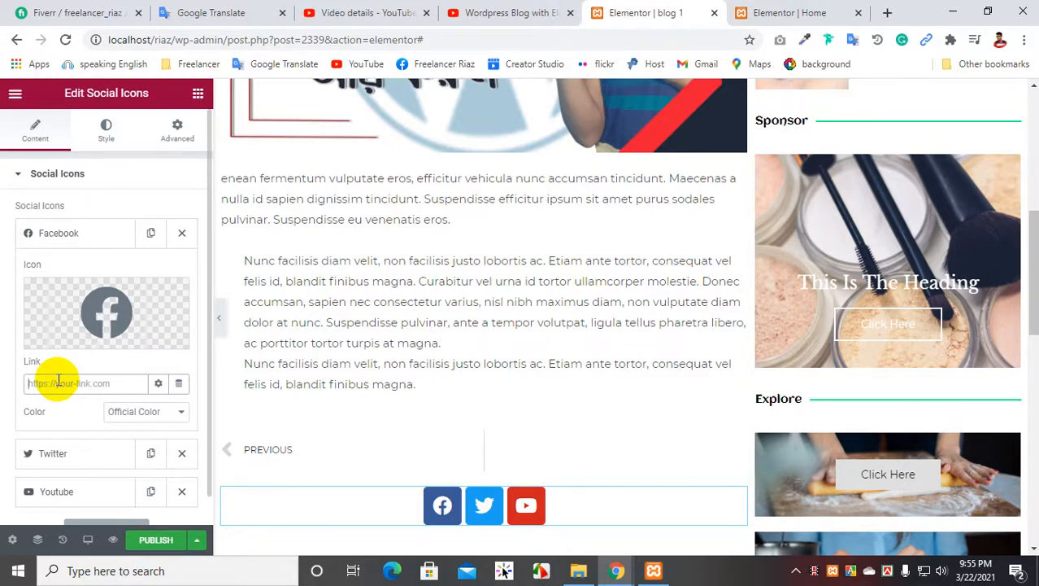
pyautogui.click(94, 236)
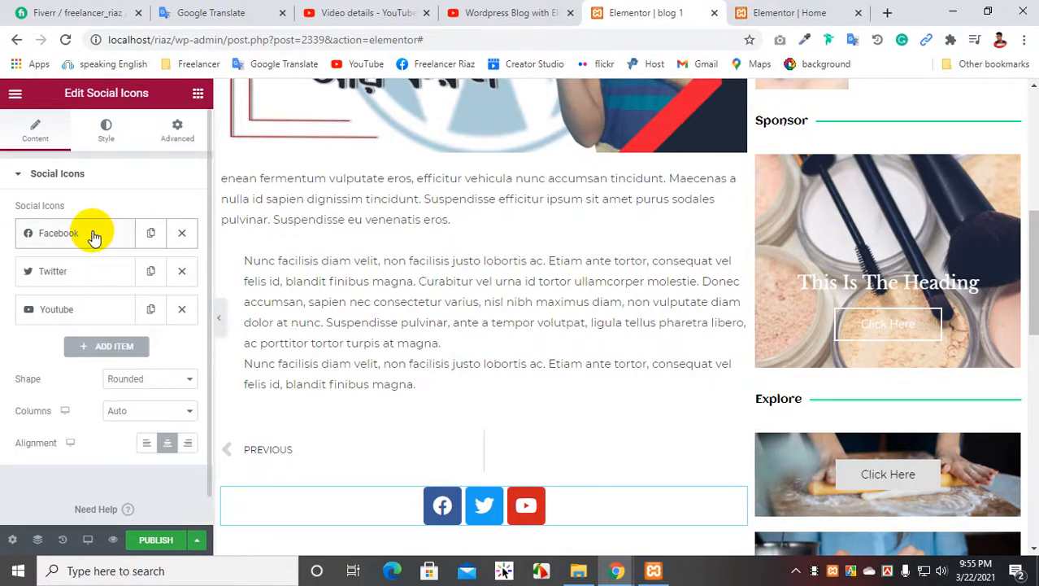
# Step: Set the social icons' shape to Circle and their alignment to Center
pyautogui.click(143, 378)
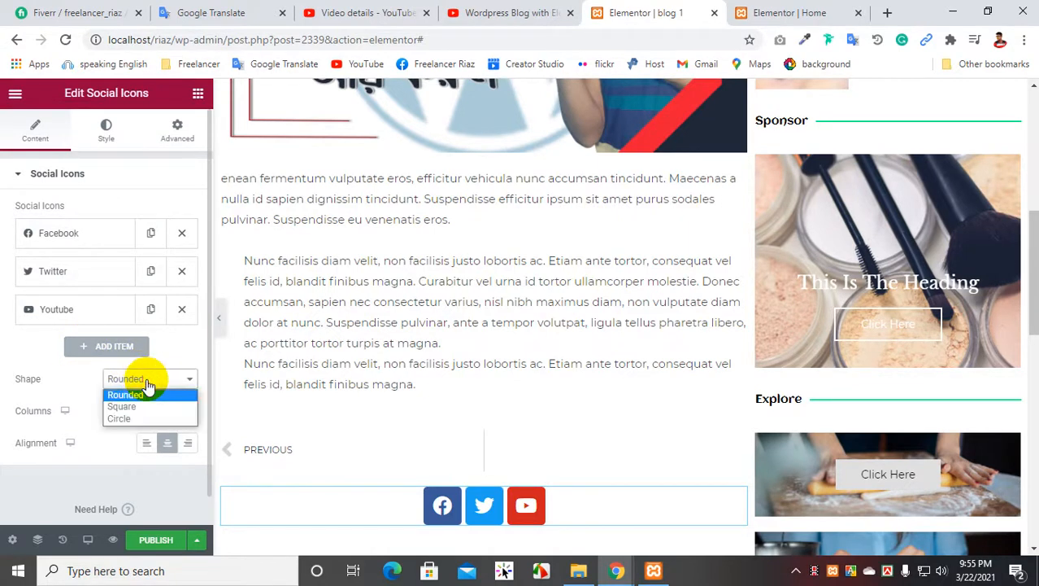
pyautogui.click(121, 418)
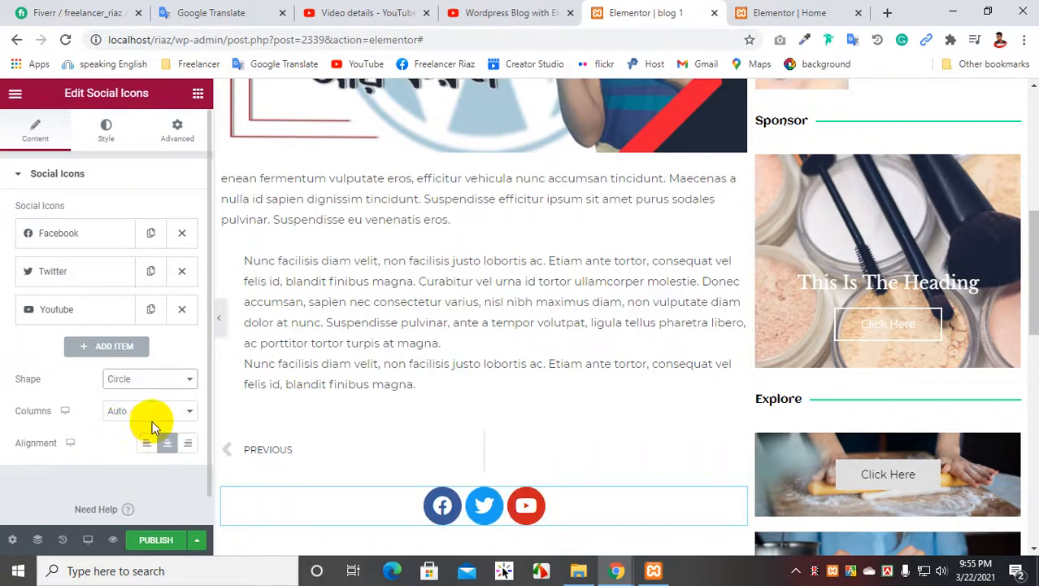
pyautogui.click(145, 444)
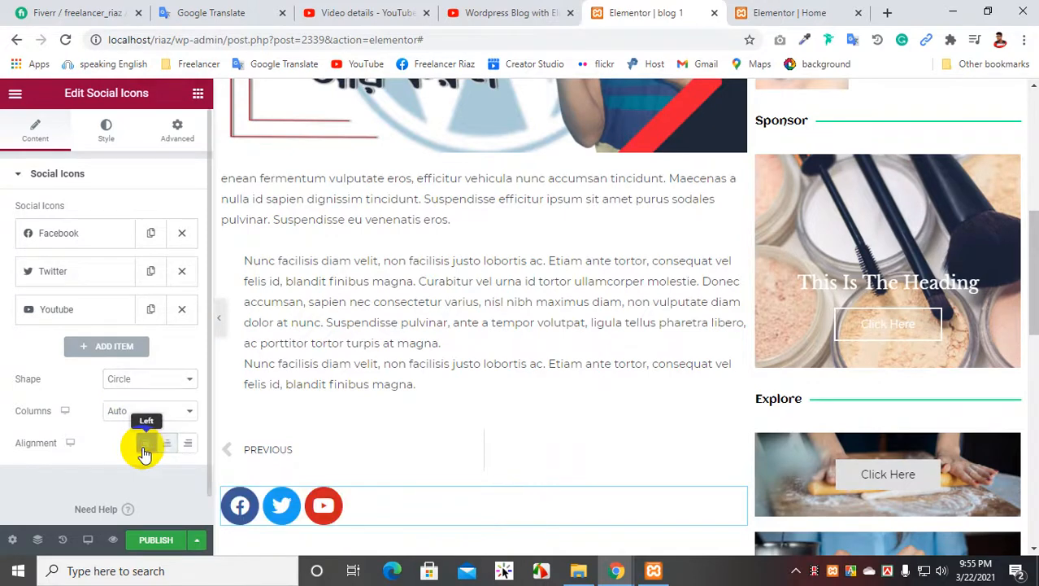
pyautogui.click(167, 442)
pyautogui.scroll(-2, 348, 409)
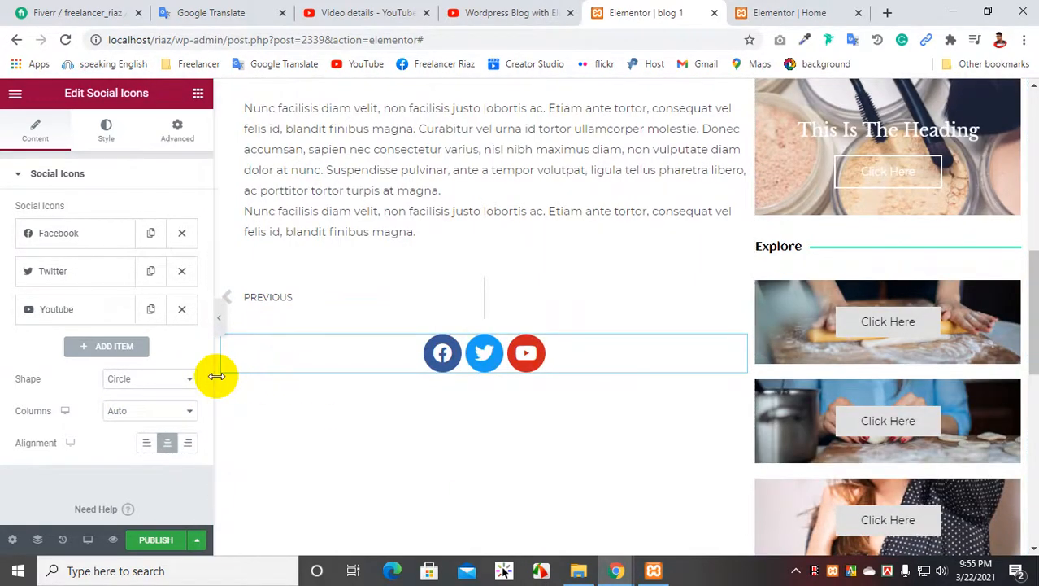
pyautogui.click(105, 128)
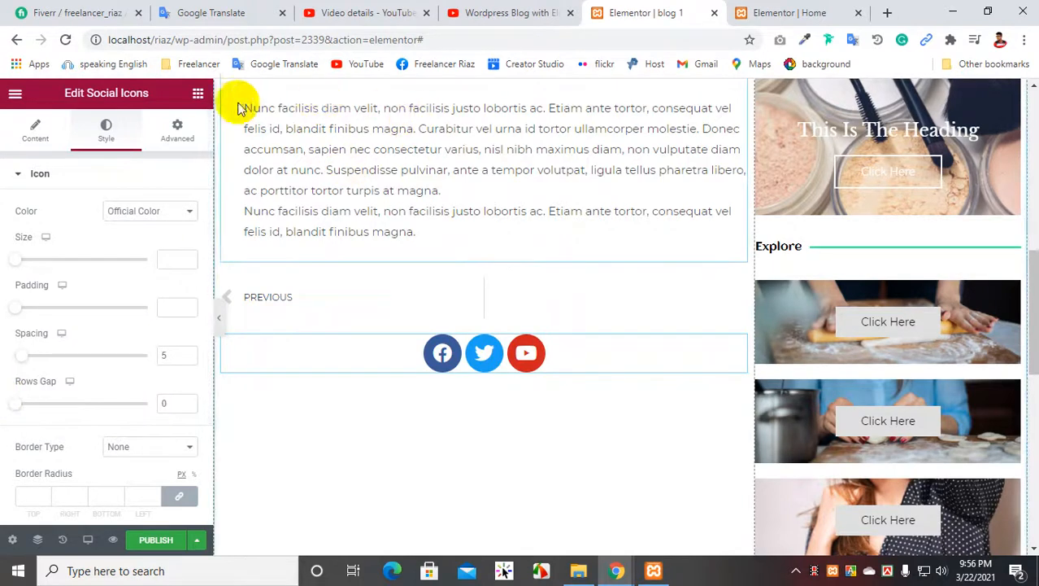
pyautogui.click(197, 93)
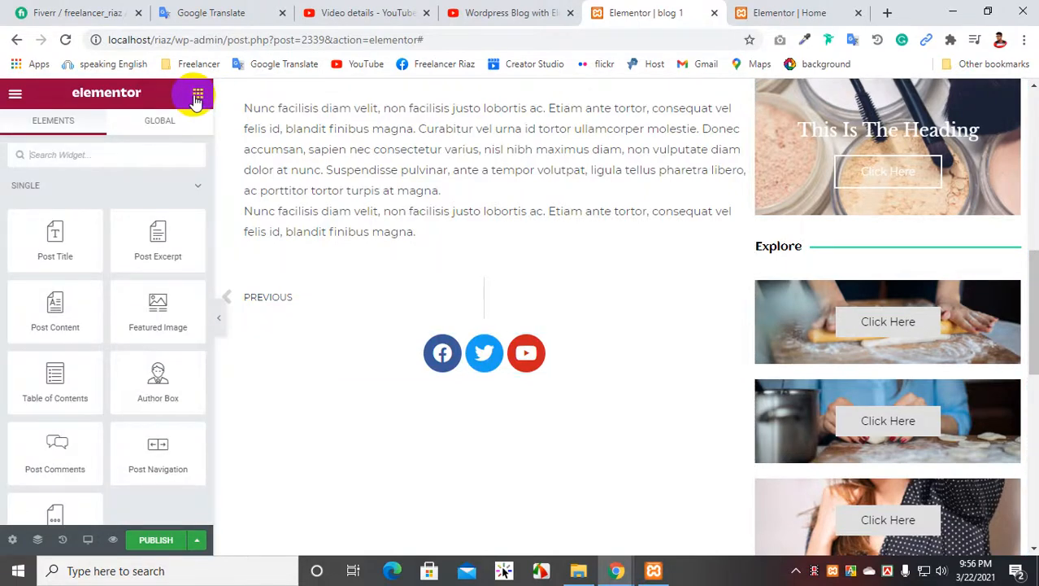
pyautogui.scroll(-2, 553, 297)
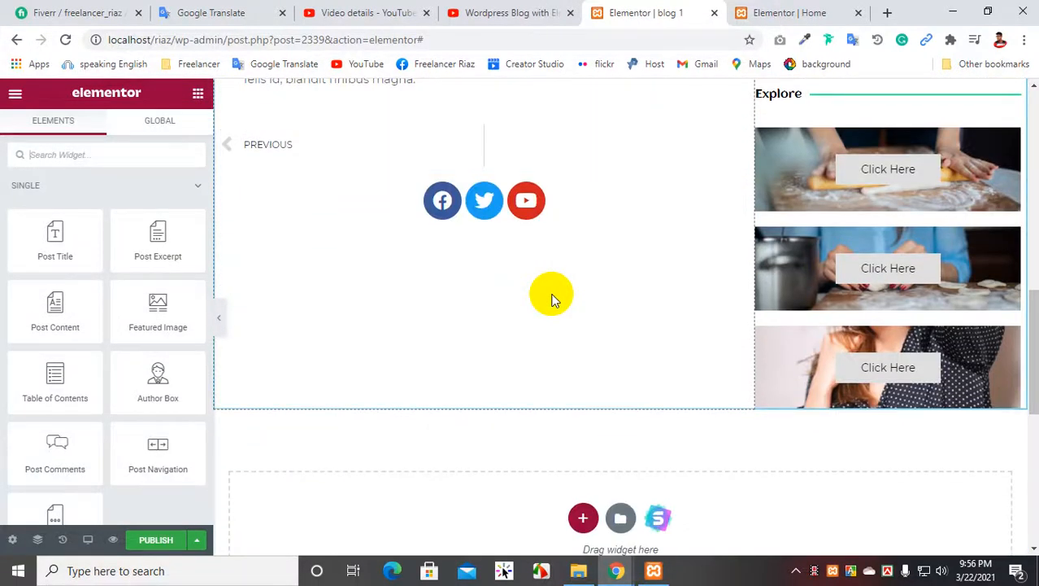
# Step: Add a Heading widget below the social icons
pyautogui.scroll(1, 552, 299)
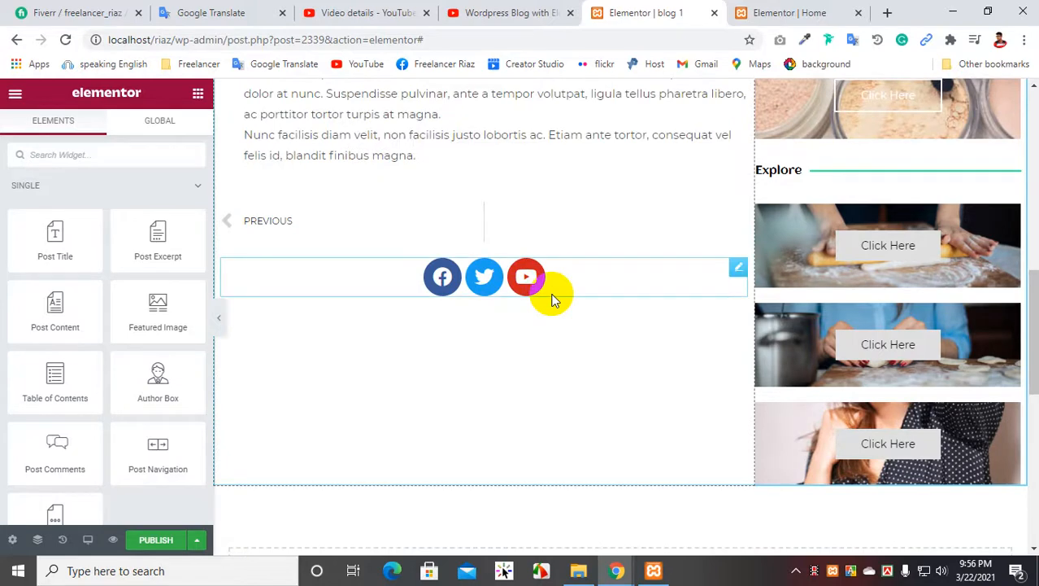
pyautogui.scroll(1, 552, 299)
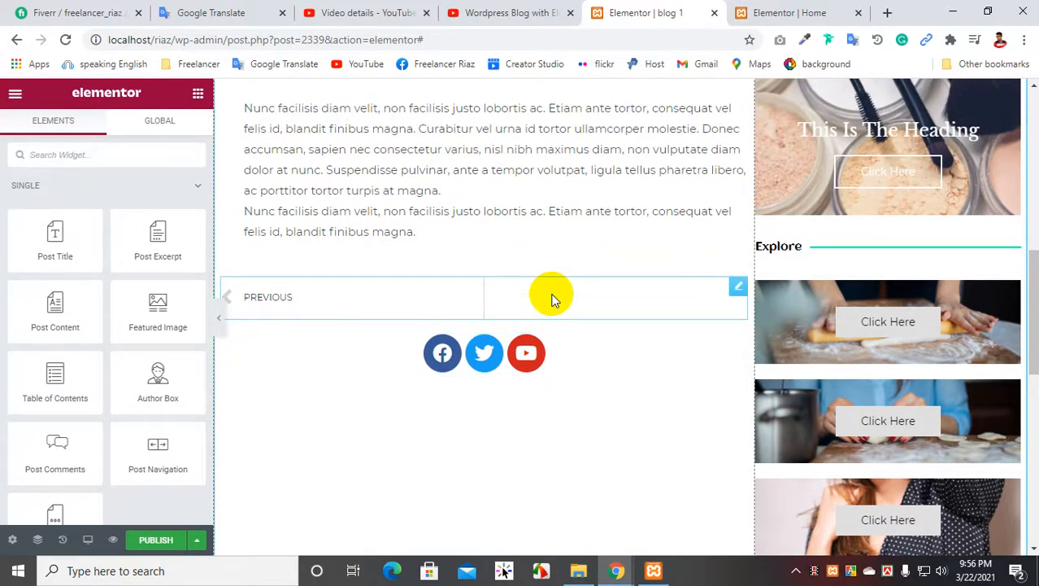
pyautogui.scroll(5, 551, 299)
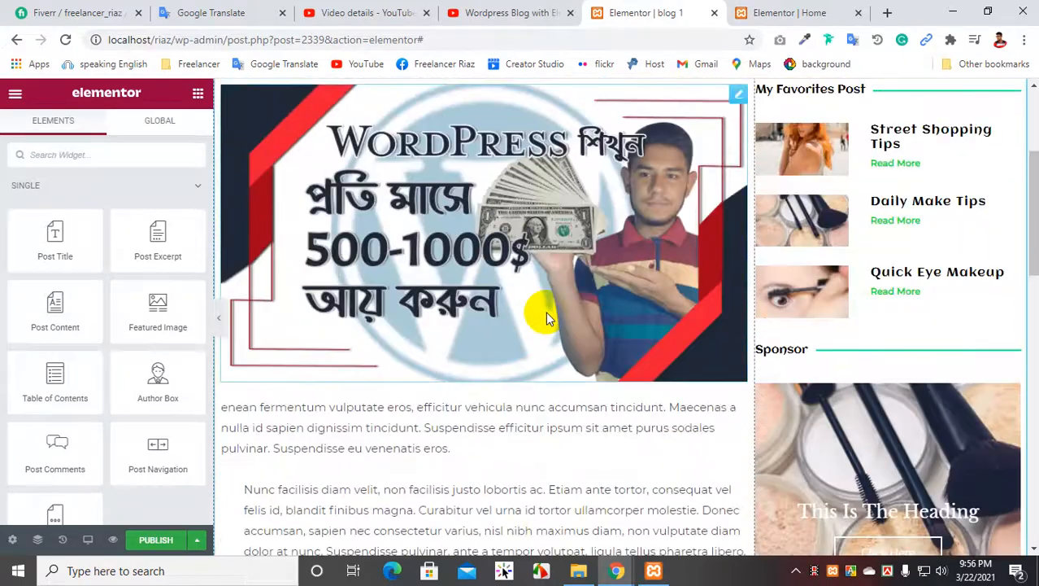
pyautogui.scroll(3, 468, 329)
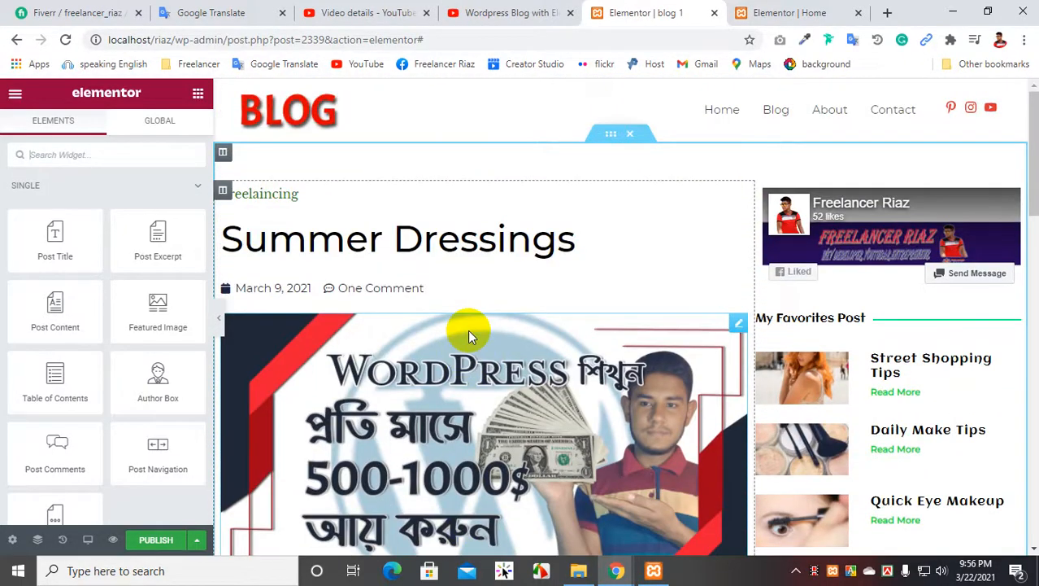
pyautogui.scroll(-2, 424, 302)
pyautogui.scroll(-8, 421, 346)
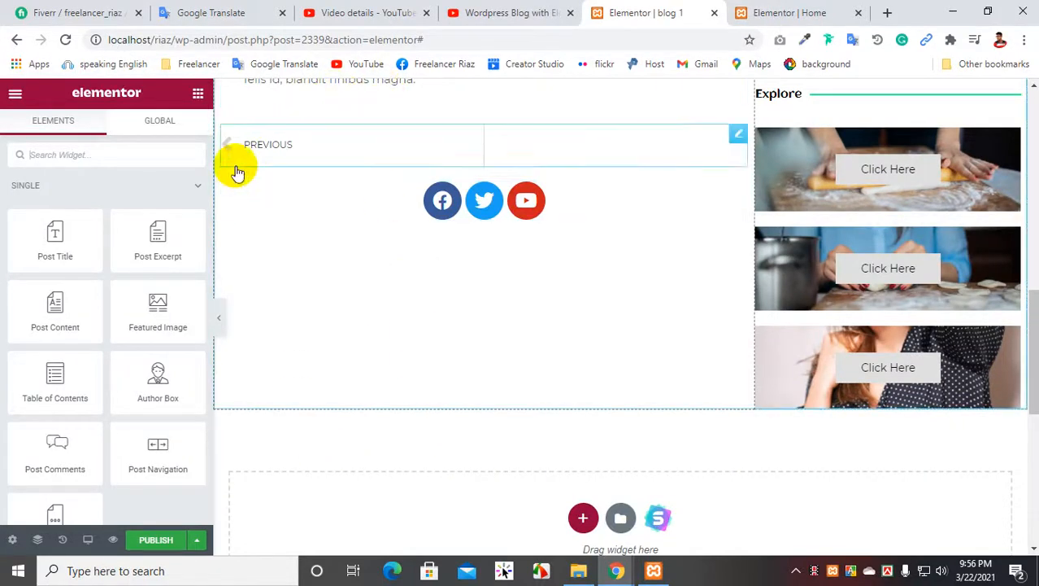
pyautogui.scroll(-2, 112, 398)
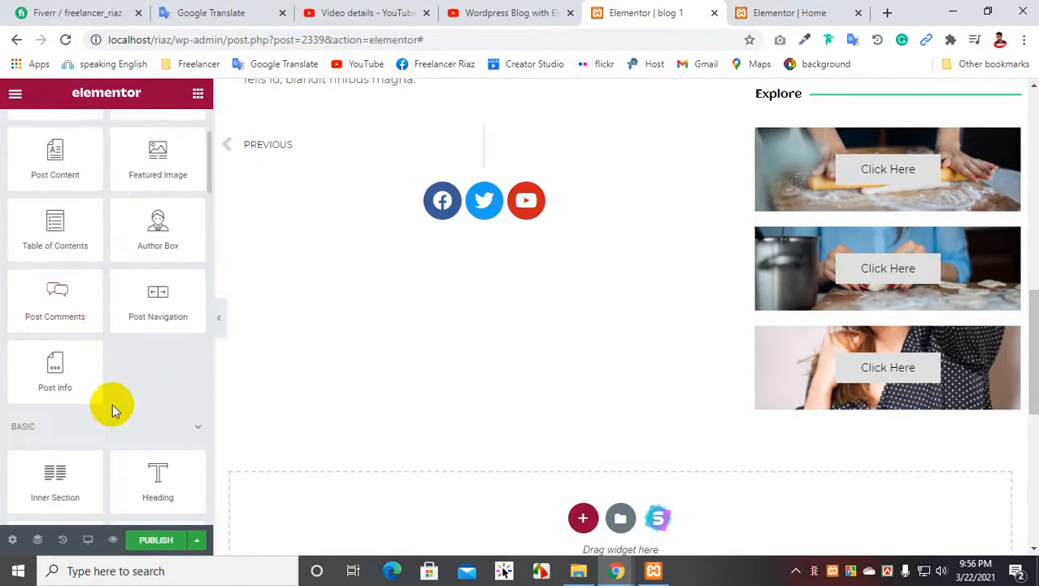
pyautogui.moveTo(155, 480); pyautogui.dragTo(437, 205)
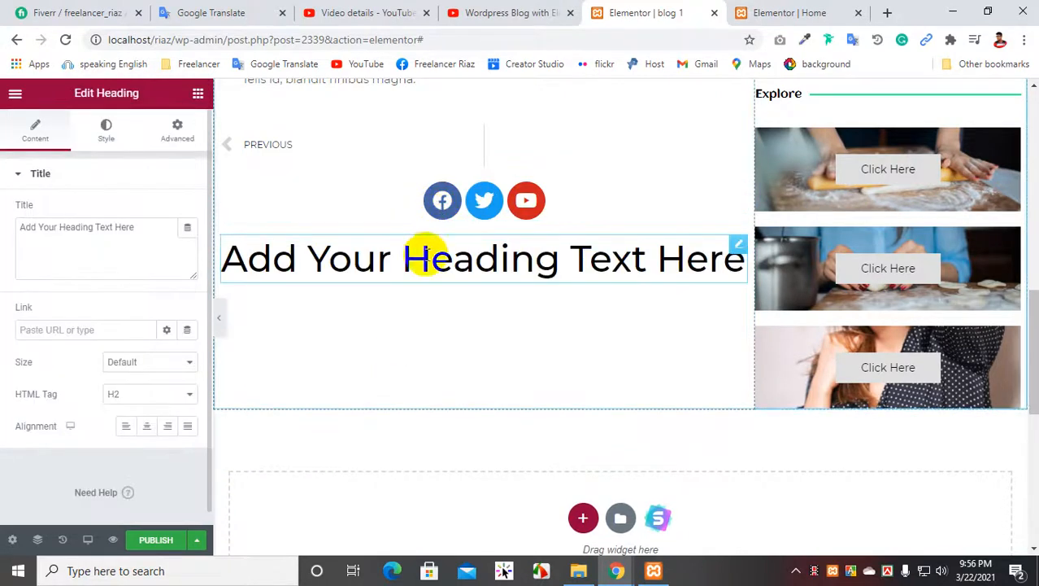
# Step: Replace the new heading's placeholder title with "releted Post"
pyautogui.moveTo(144, 227); pyautogui.dragTo(8, 227)
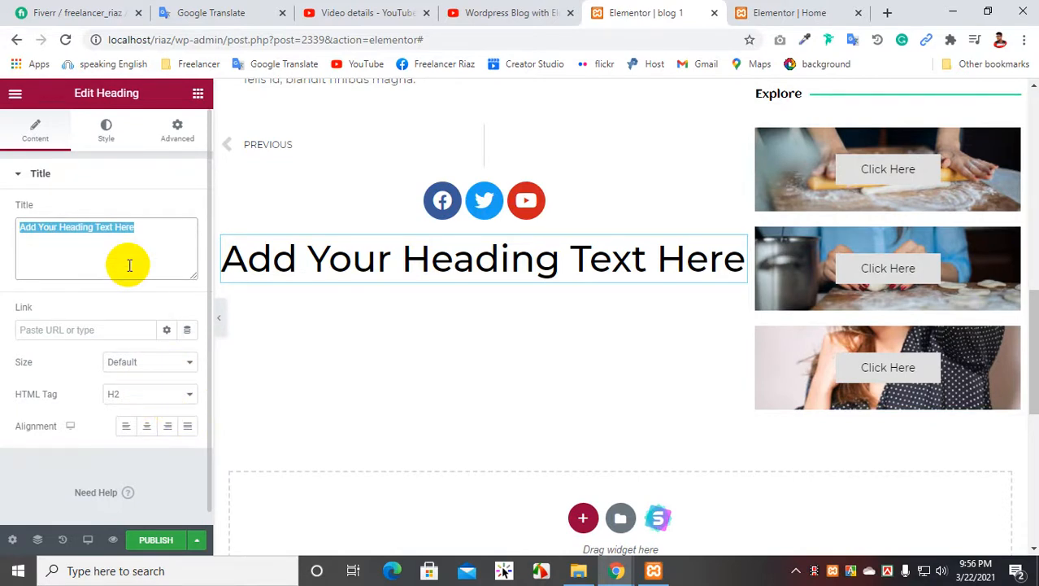
pyautogui.write('rece')
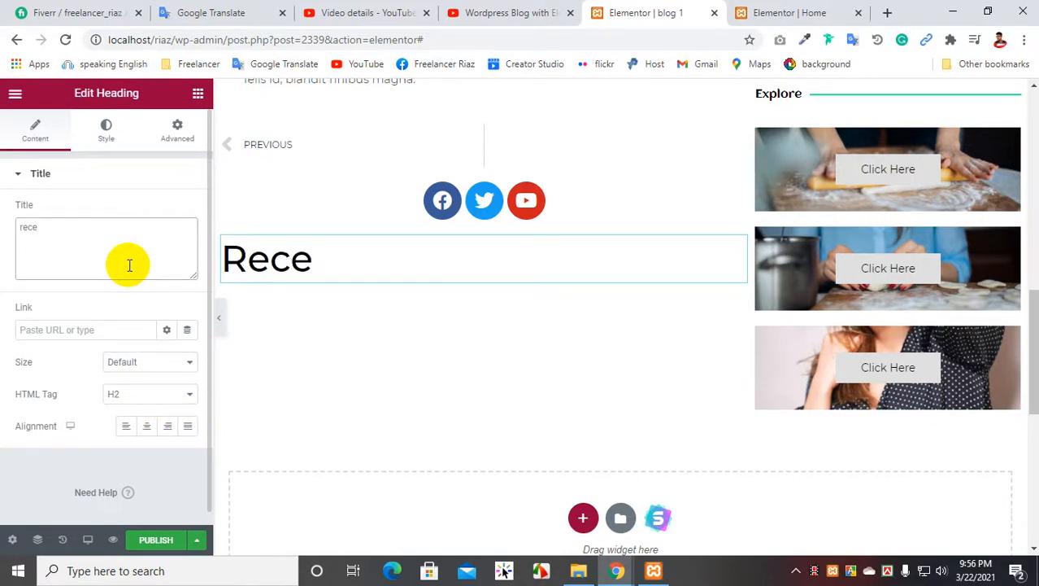
pyautogui.press('BackSpace')
pyautogui.press('BackSpace')
pyautogui.write('lk')
pyautogui.press('BackSpace')
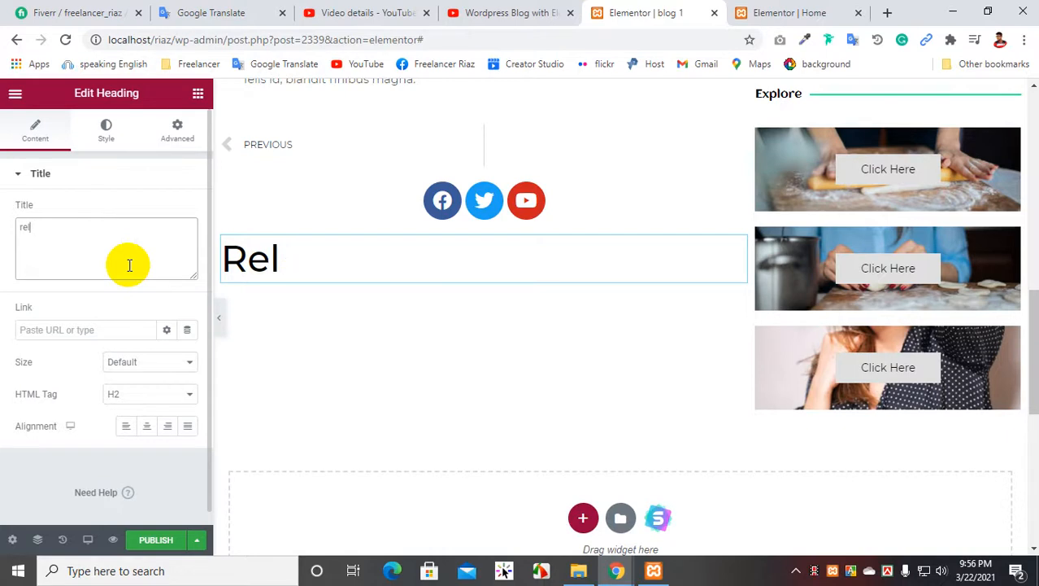
pyautogui.write('eted ')
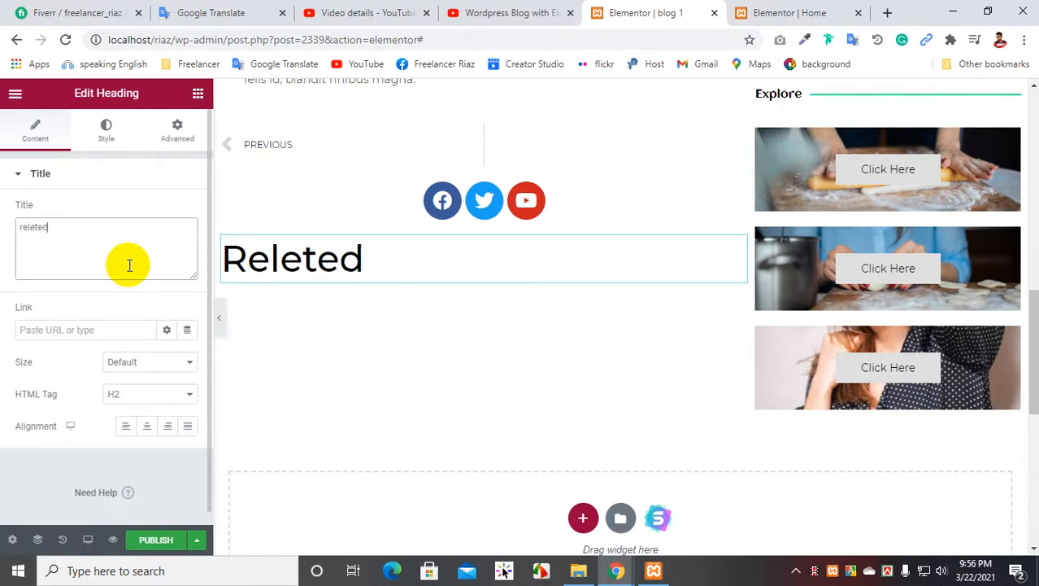
pyautogui.write('Post')
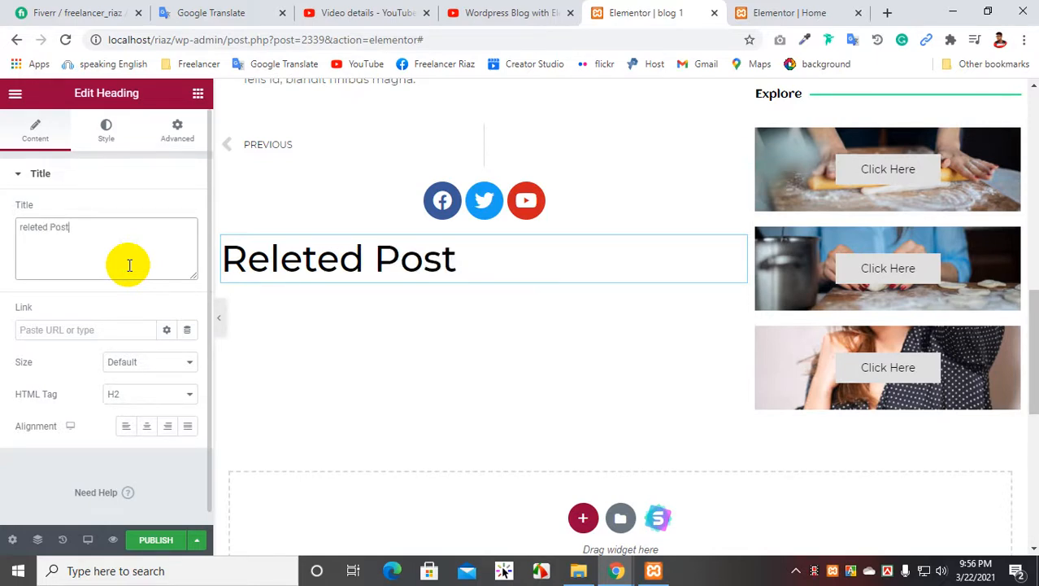
# Step: Copy the heading title into Google Translate and accept the suggested spelling "related Post"
pyautogui.moveTo(358, 262); pyautogui.dragTo(288, 265)
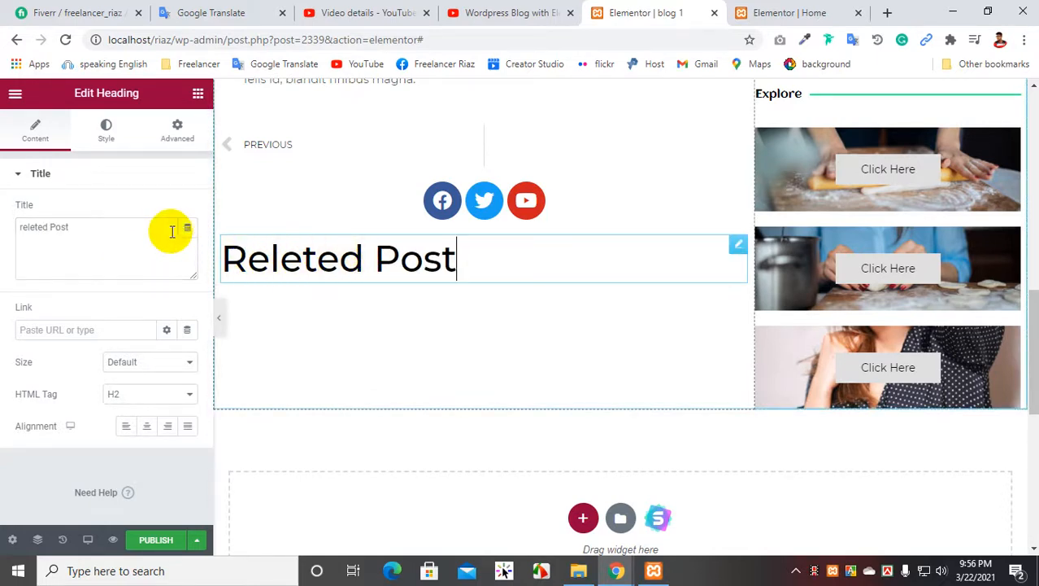
pyautogui.moveTo(75, 229); pyautogui.dragTo(2, 244)
pyautogui.hotkey('ctrl', 'c')
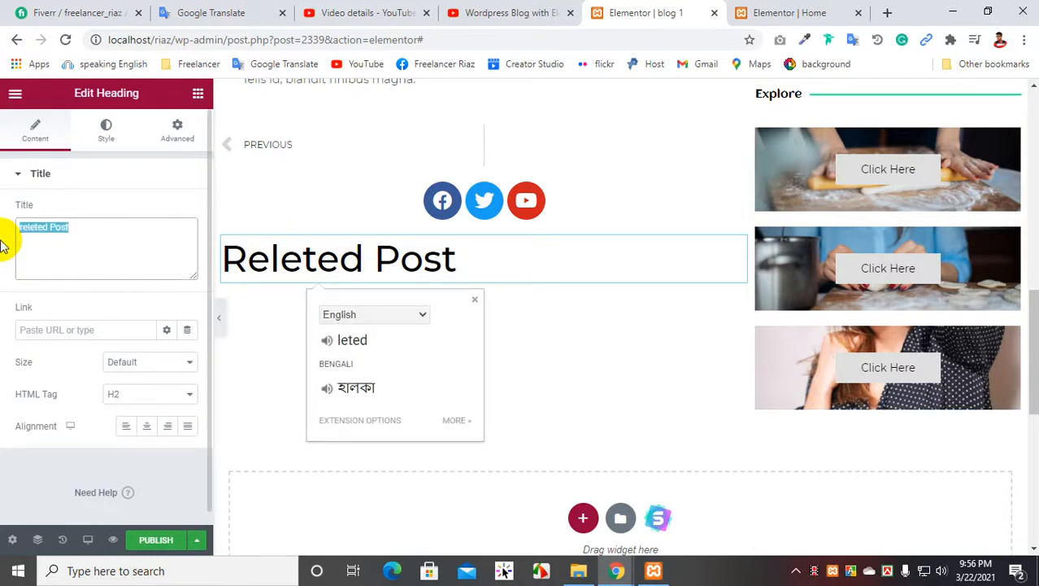
pyautogui.click(205, 13)
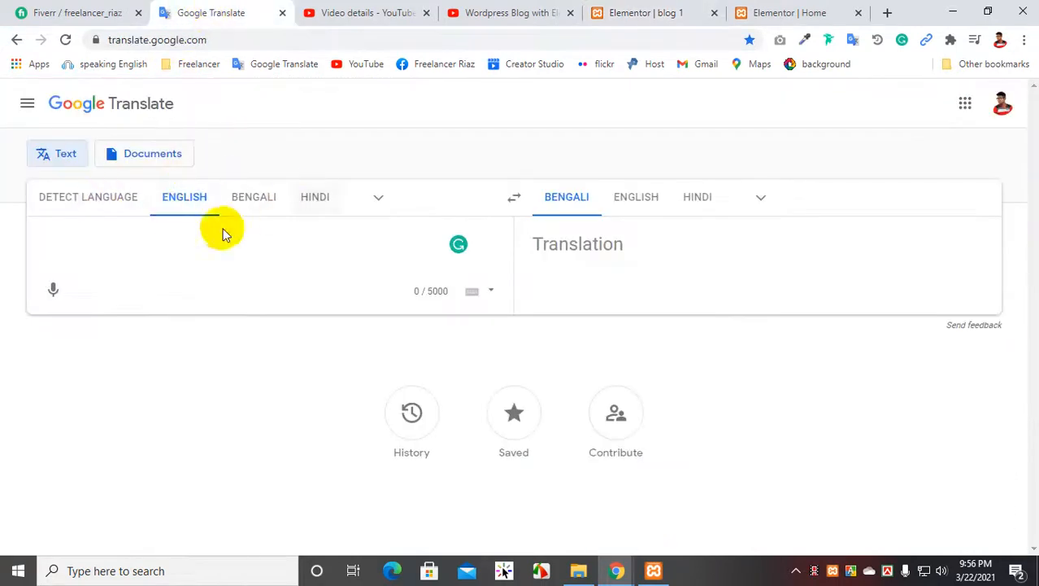
pyautogui.click(135, 252)
pyautogui.hotkey('ctrl', 'v')
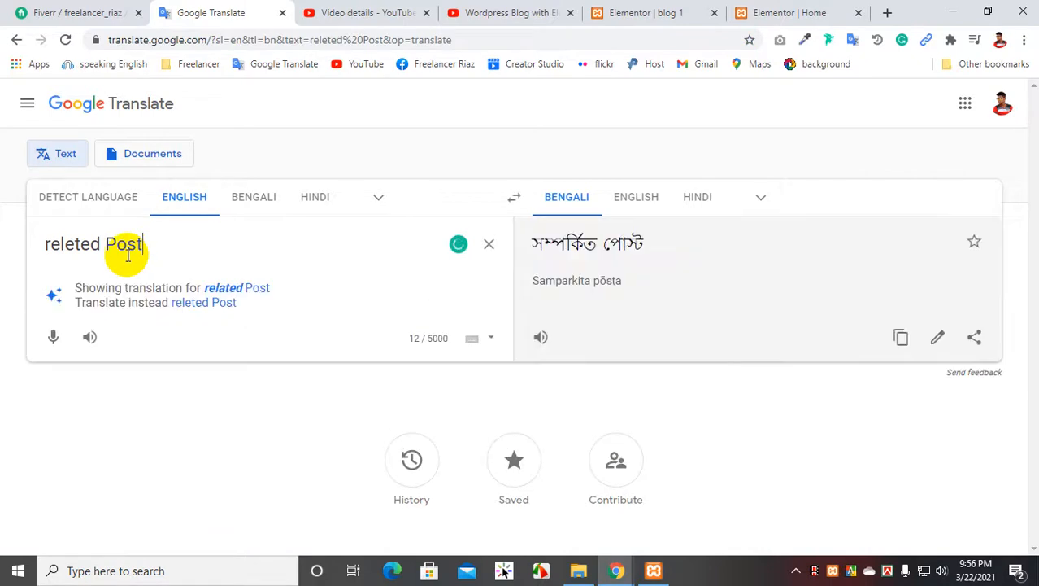
pyautogui.click(222, 288)
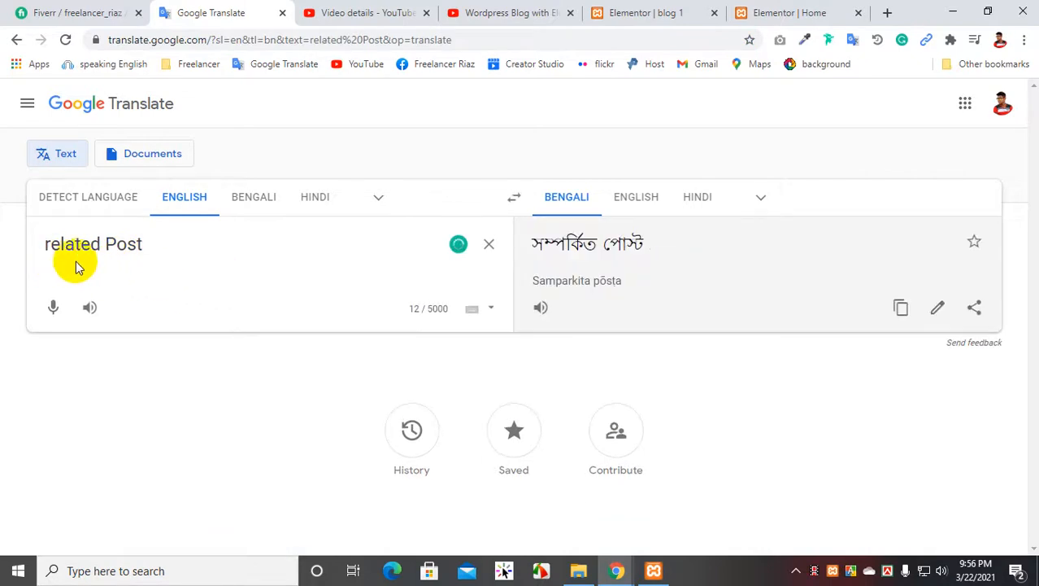
# Step: Copy the corrected text back to the blog 1 template and replace the heading title with "related Post"
pyautogui.moveTo(210, 242); pyautogui.dragTo(3, 248)
pyautogui.hotkey('ctrl', 'c')
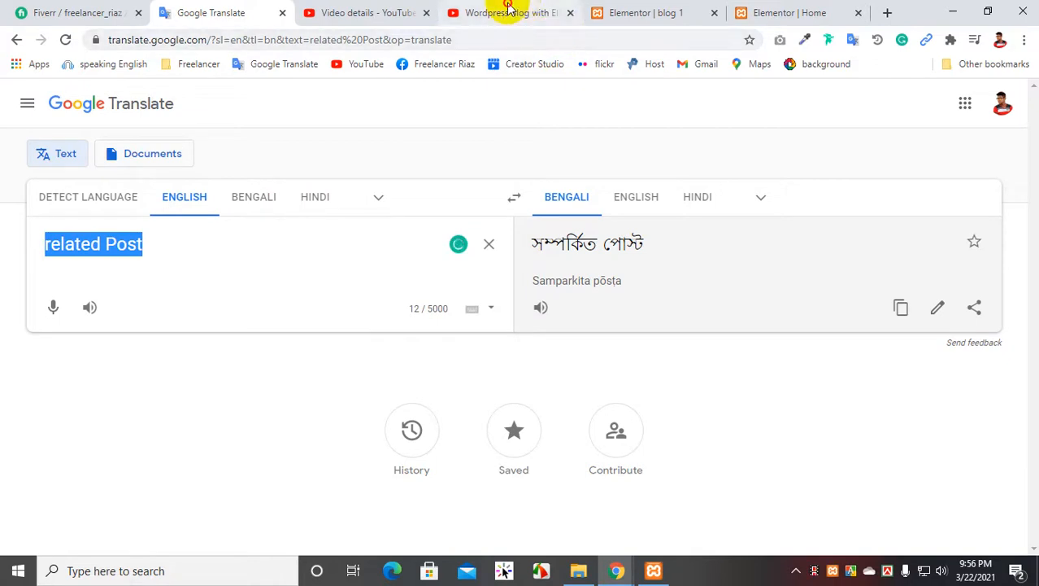
pyautogui.click(655, 13)
pyautogui.hotkey('ctrl', 'v')
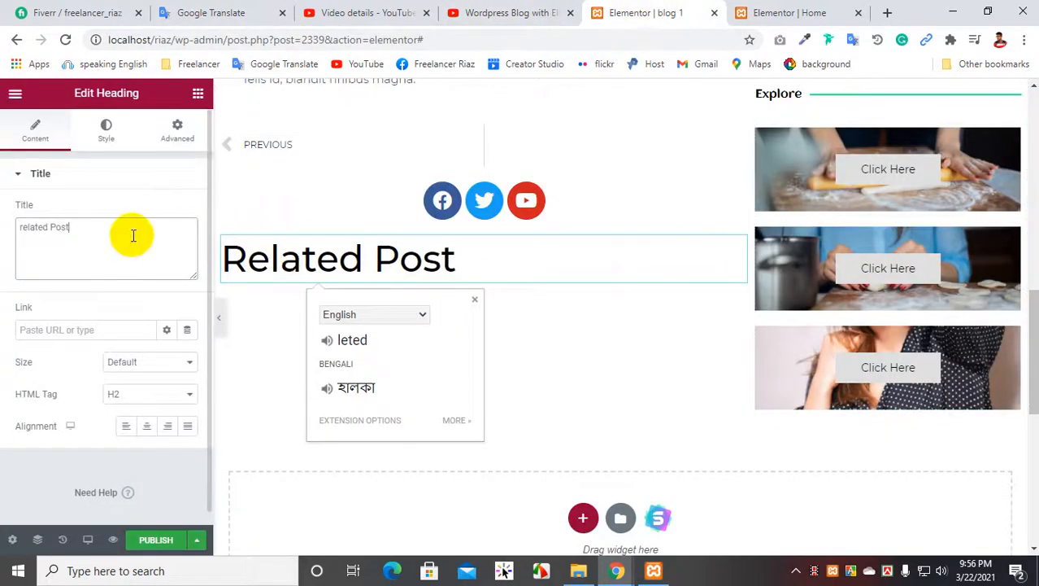
pyautogui.click(546, 259)
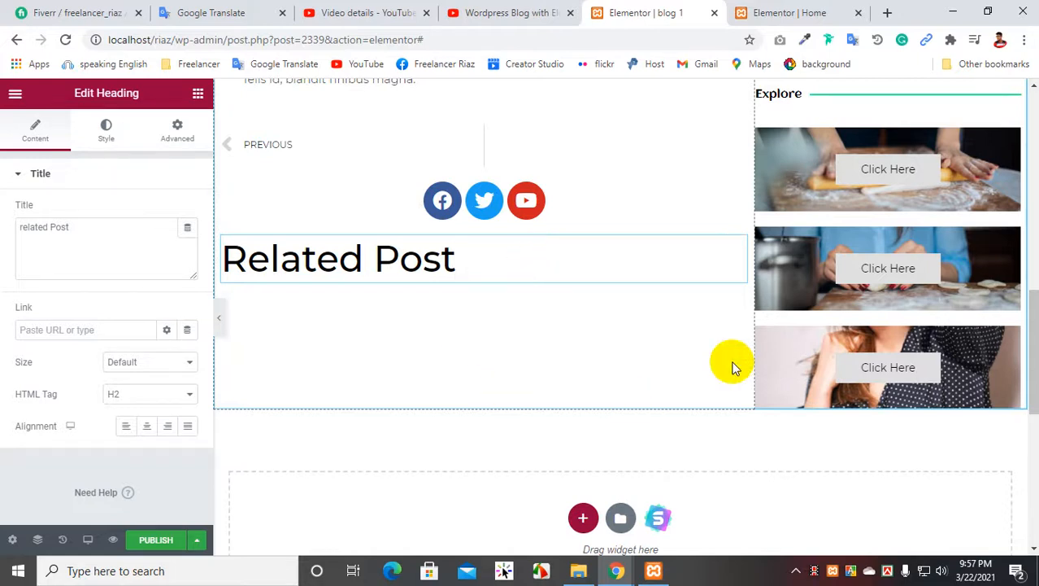
# Step: Copy the Posts widget from the Home page and return to the blog 1 template
pyautogui.click(198, 93)
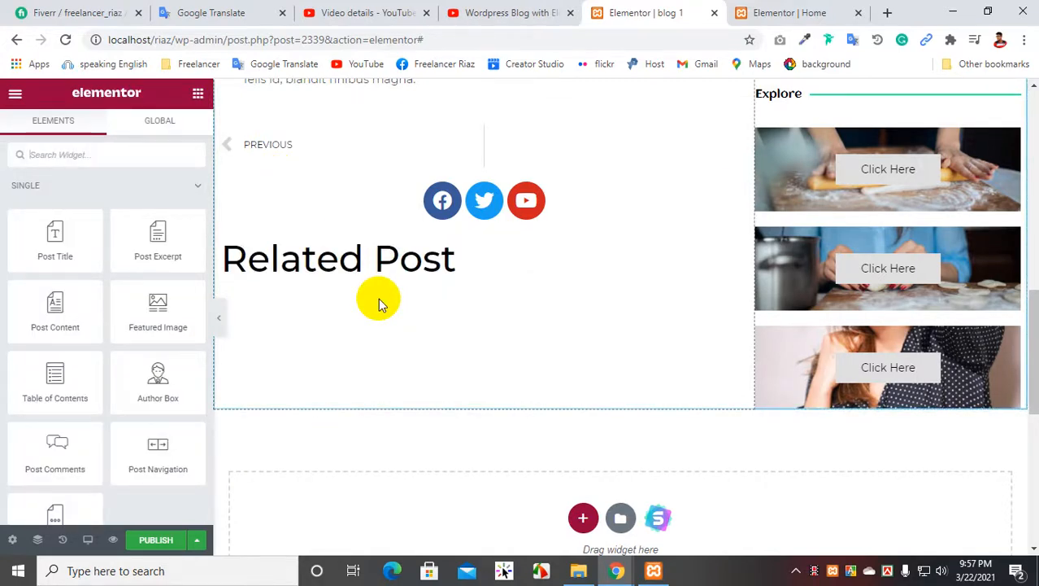
pyautogui.click(789, 12)
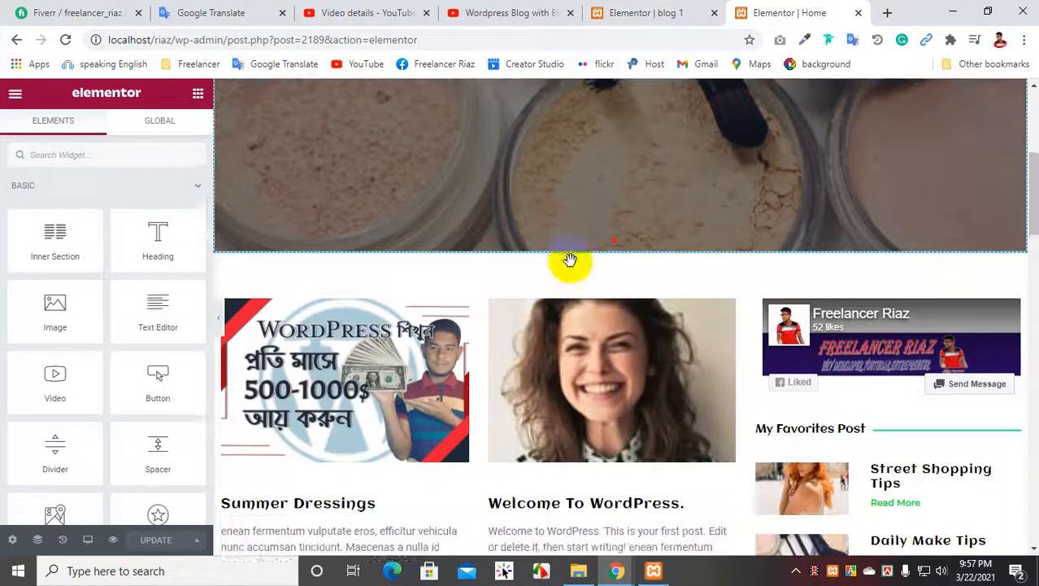
pyautogui.scroll(-1, 570, 260)
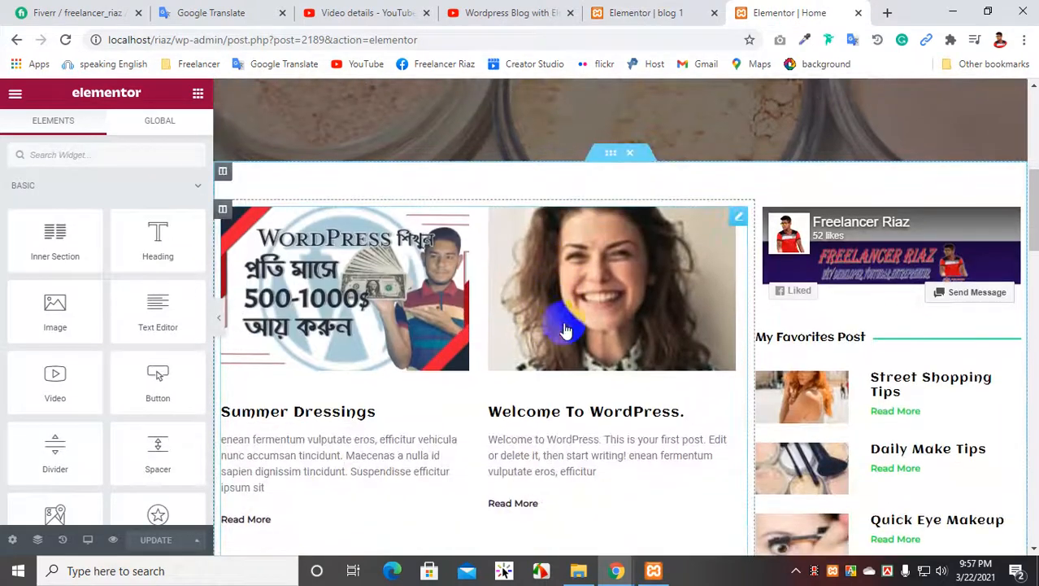
pyautogui.rightClick(736, 221)
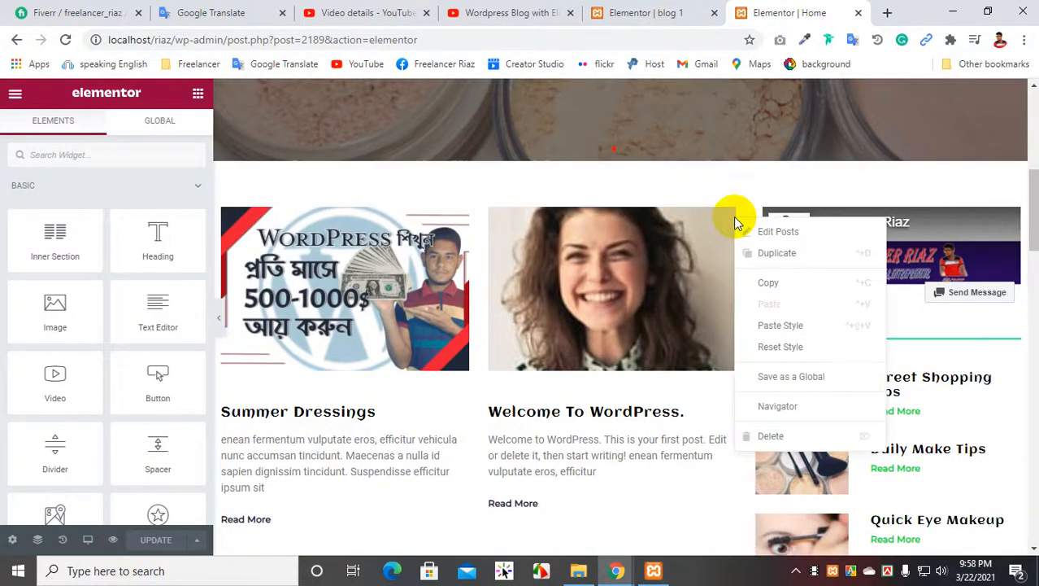
pyautogui.click(749, 286)
pyautogui.click(633, 15)
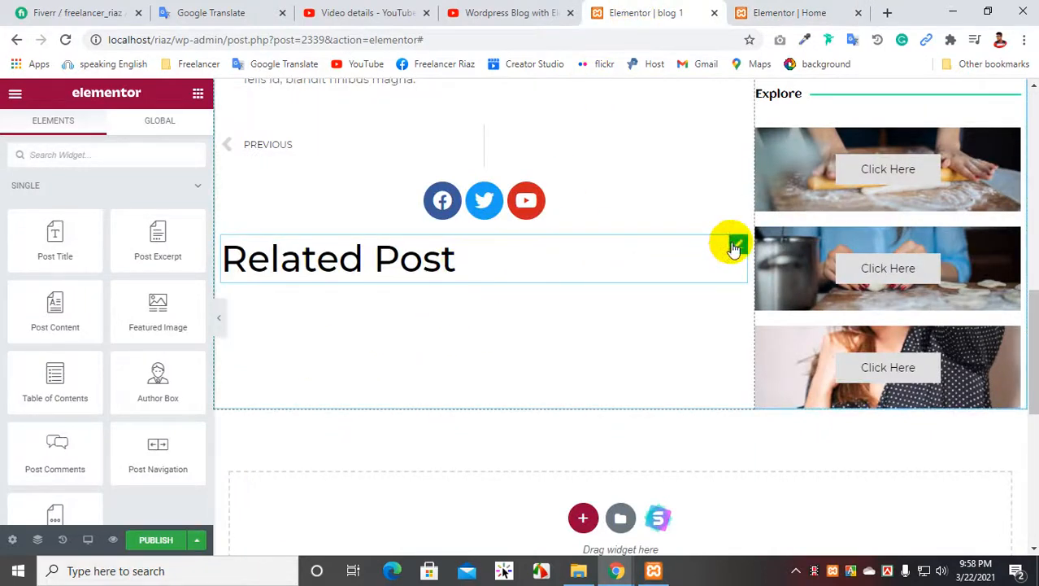
# Step: Copy and paste the Related Post heading below itself, and delete the duplicate
pyautogui.rightClick(735, 247)
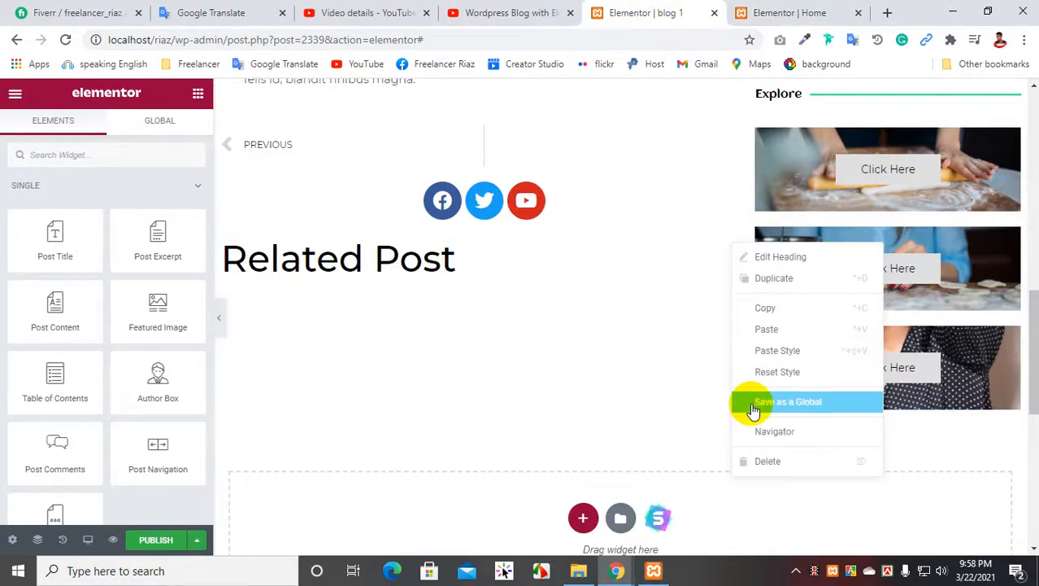
pyautogui.click(763, 309)
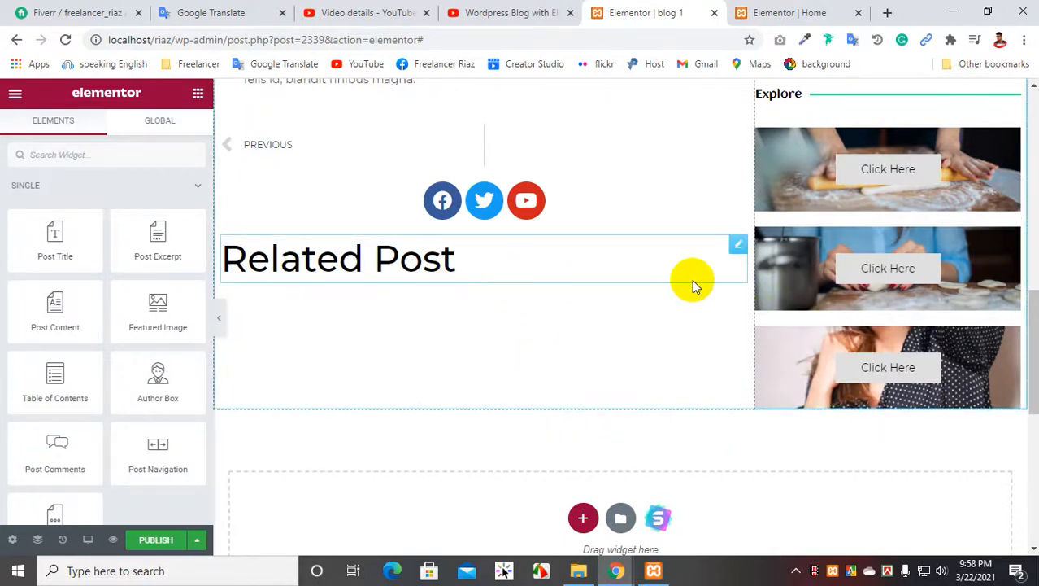
pyautogui.rightClick(738, 254)
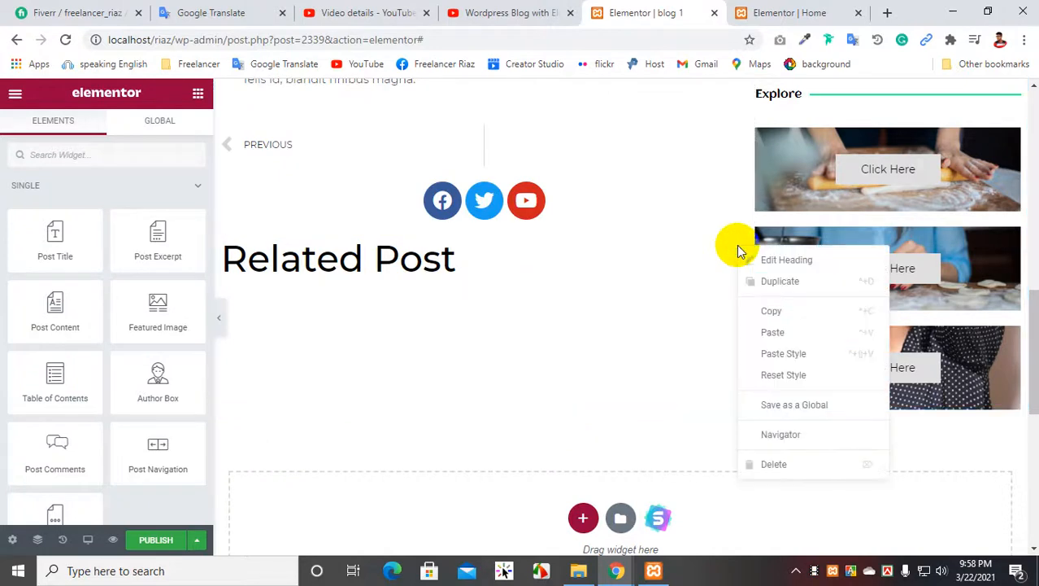
pyautogui.click(769, 331)
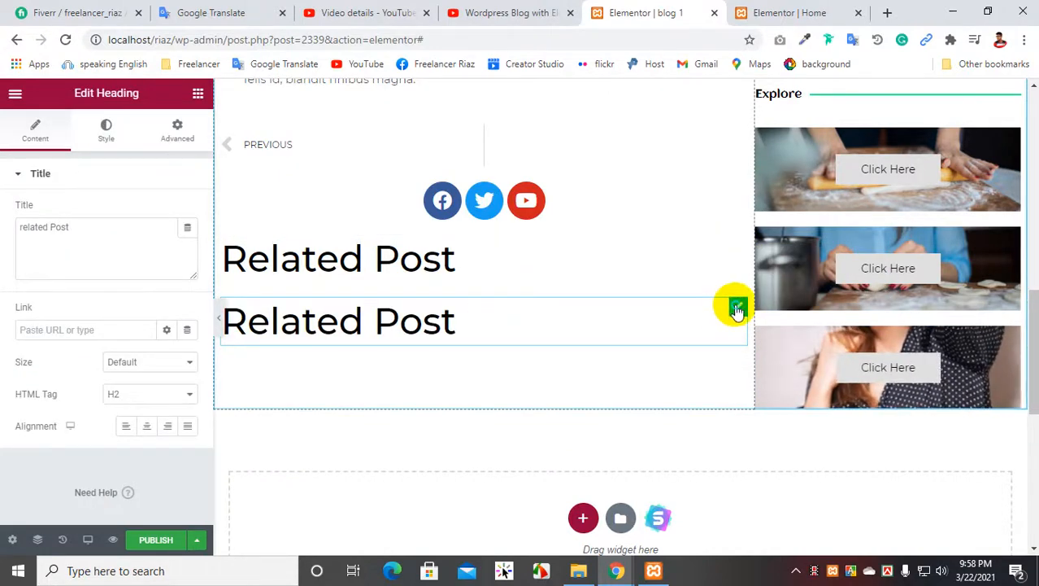
pyautogui.rightClick(735, 306)
pyautogui.click(765, 523)
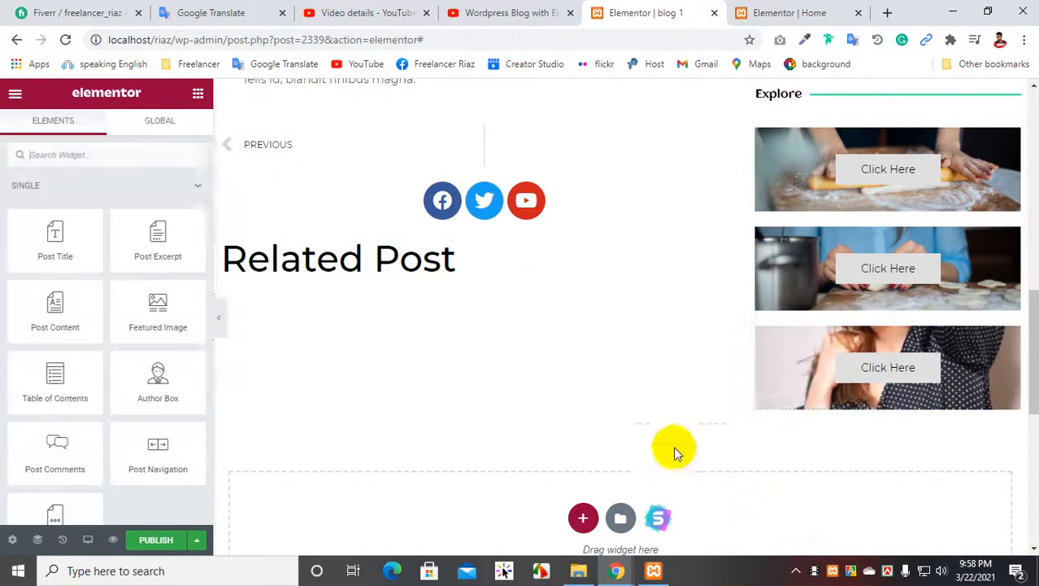
# Step: Copy the two-column Posts widget on the Home page and paste it below the Related Post heading in blog 1
pyautogui.click(756, 12)
pyautogui.rightClick(735, 217)
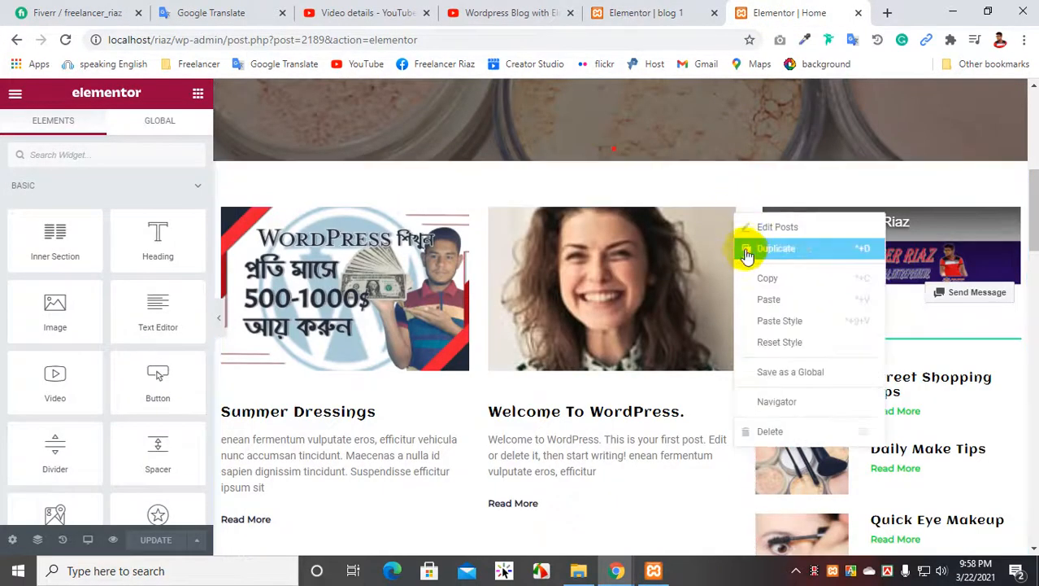
pyautogui.click(764, 278)
pyautogui.click(646, 12)
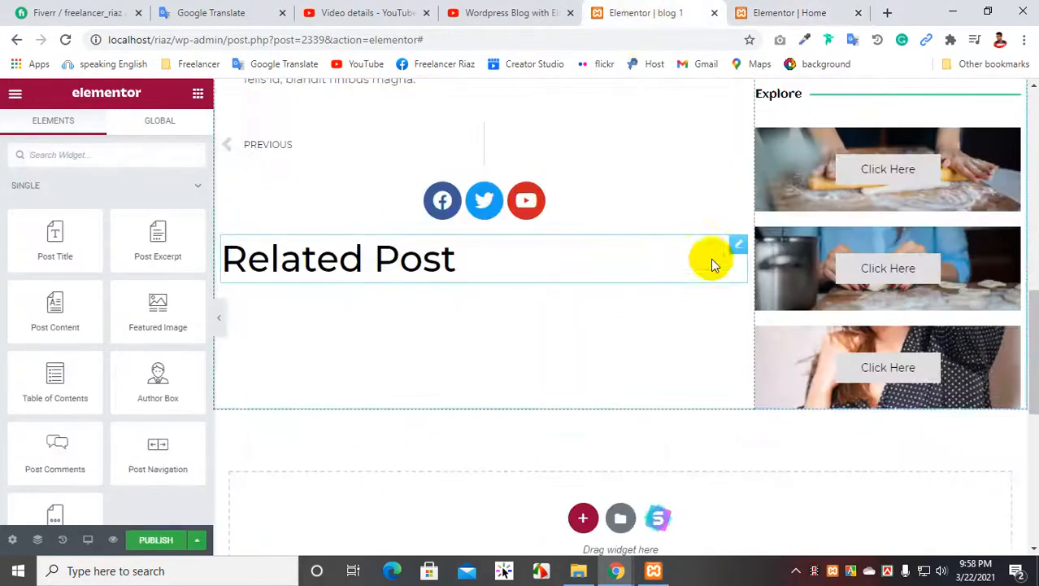
pyautogui.rightClick(736, 250)
pyautogui.click(757, 329)
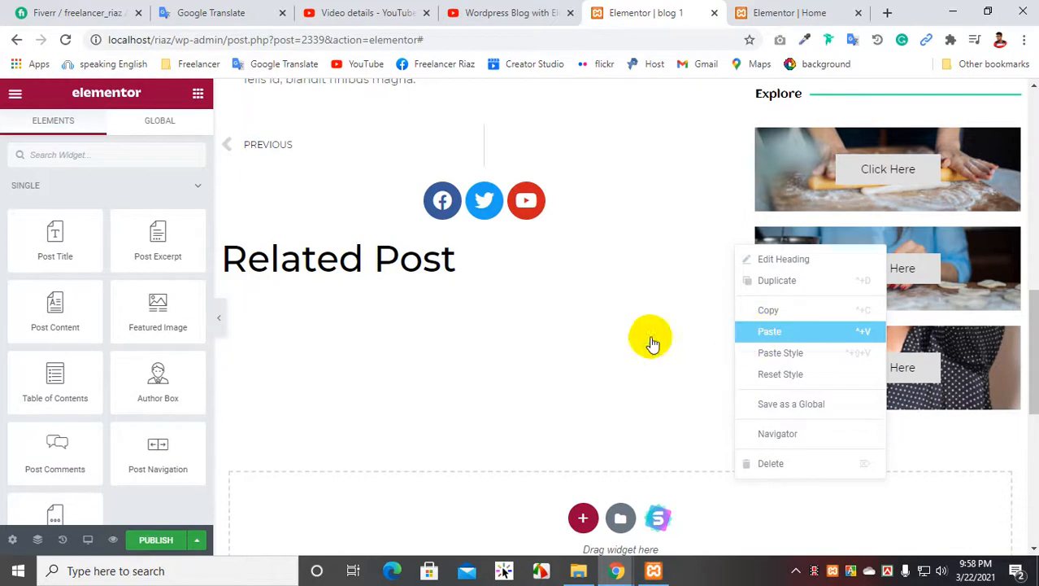
# Step: Set the pasted Posts widget's layout to 1 column
pyautogui.scroll(-1, 518, 309)
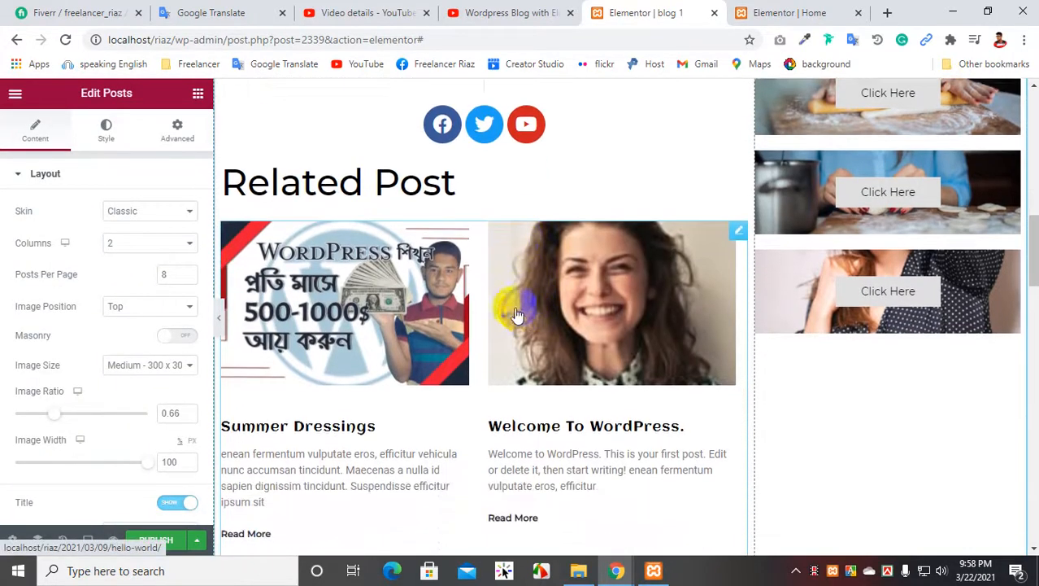
pyautogui.click(147, 241)
pyautogui.click(141, 255)
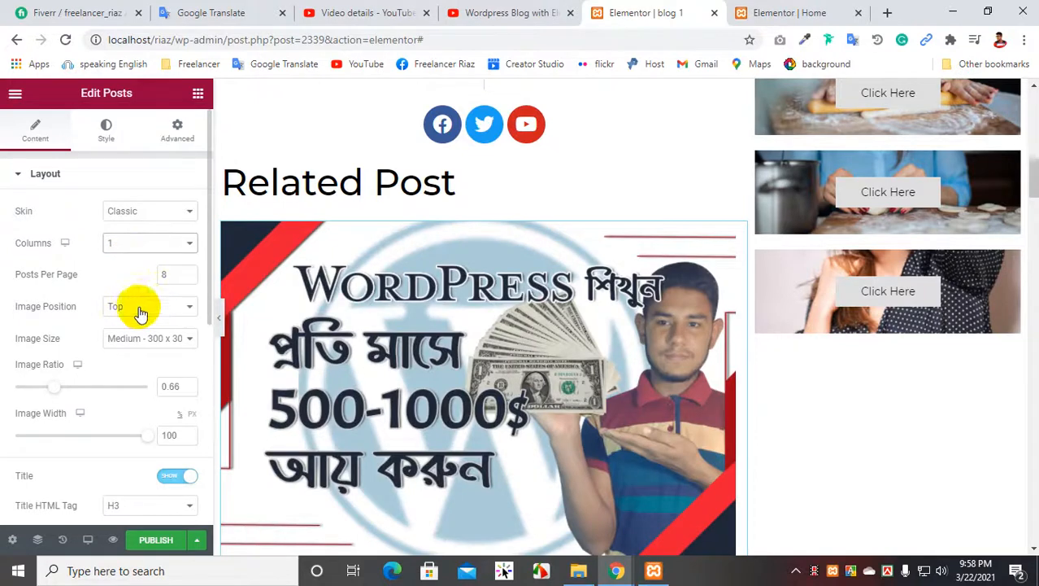
# Step: Set the related Posts widget to left image position, 4 posts per page and an image width of 38
pyautogui.click(137, 316)
pyautogui.click(115, 336)
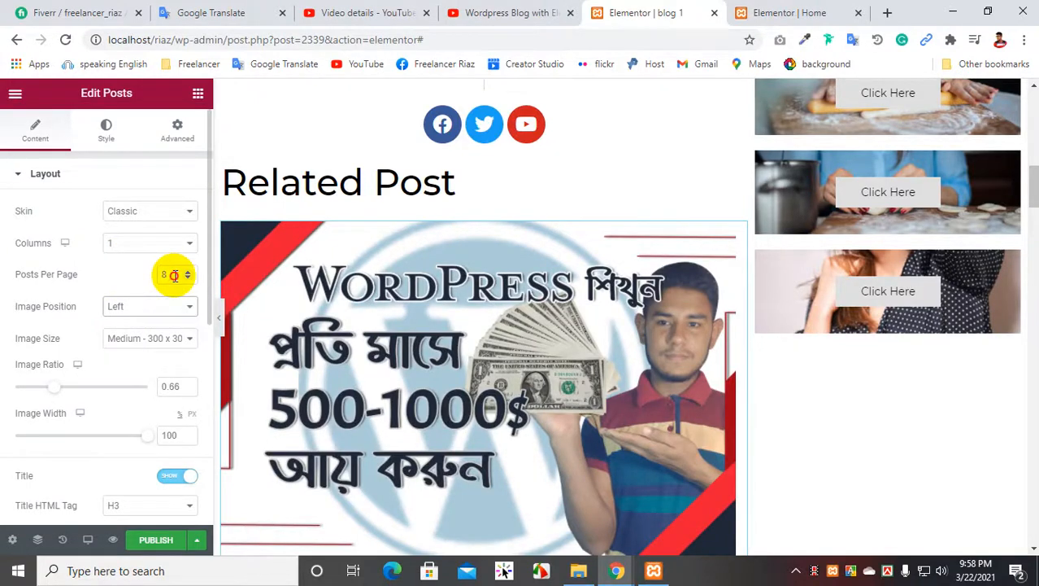
pyautogui.doubleClick(180, 274)
pyautogui.write('4')
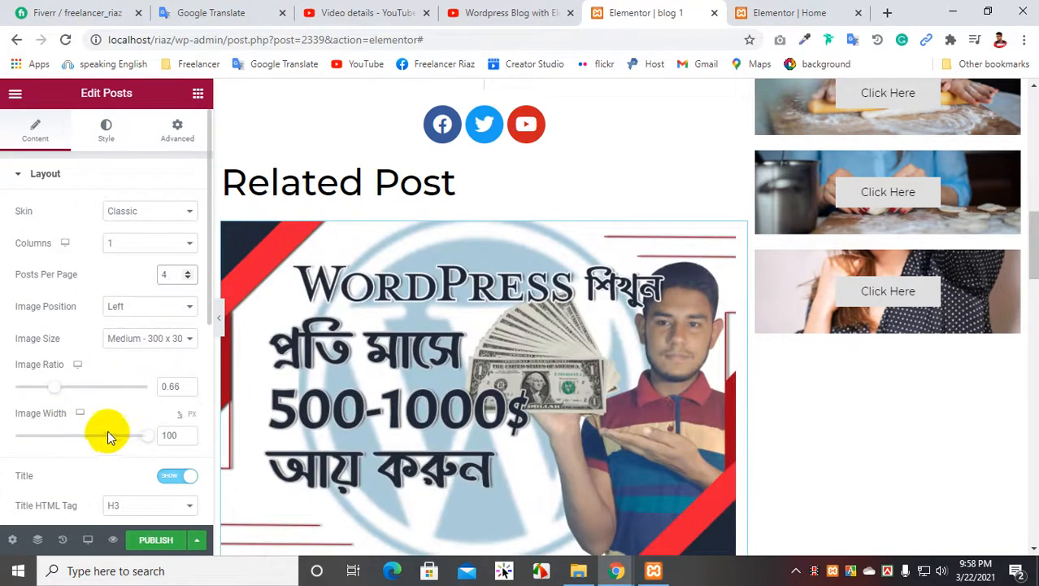
pyautogui.moveTo(144, 442); pyautogui.dragTo(52, 445)
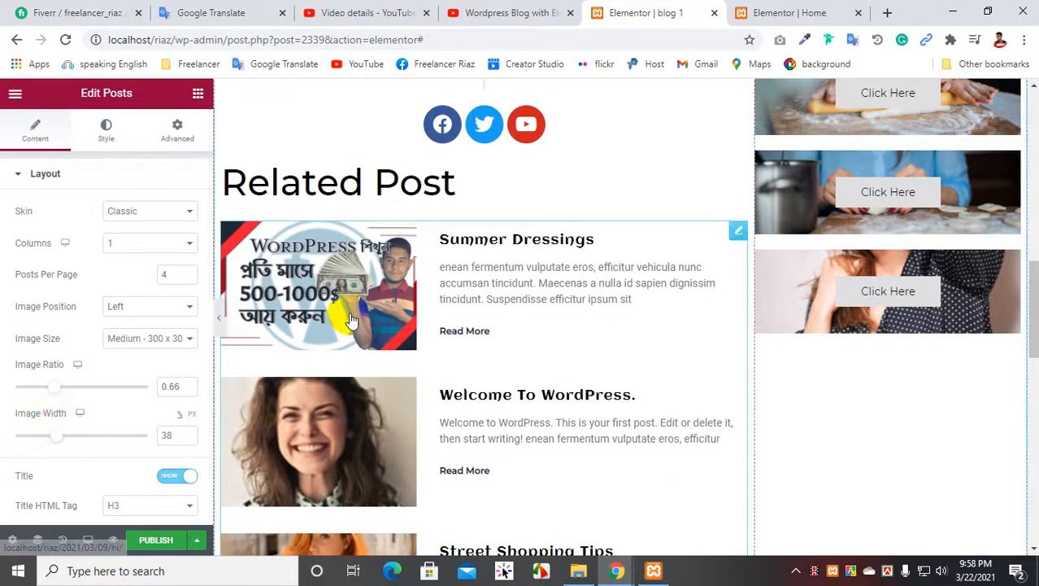
pyautogui.scroll(-3, 456, 280)
pyautogui.scroll(-2, 456, 278)
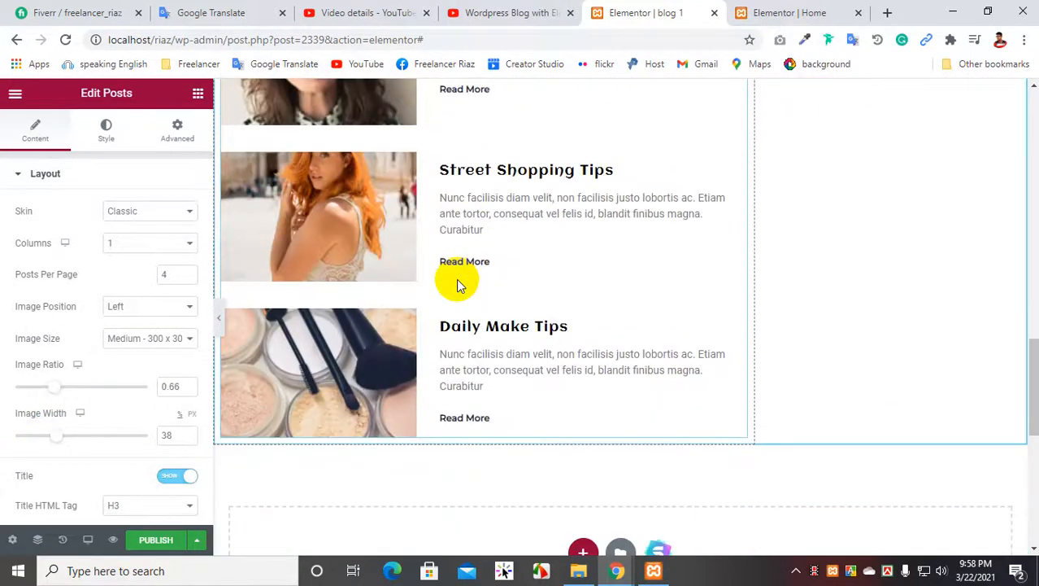
pyautogui.scroll(4, 415, 291)
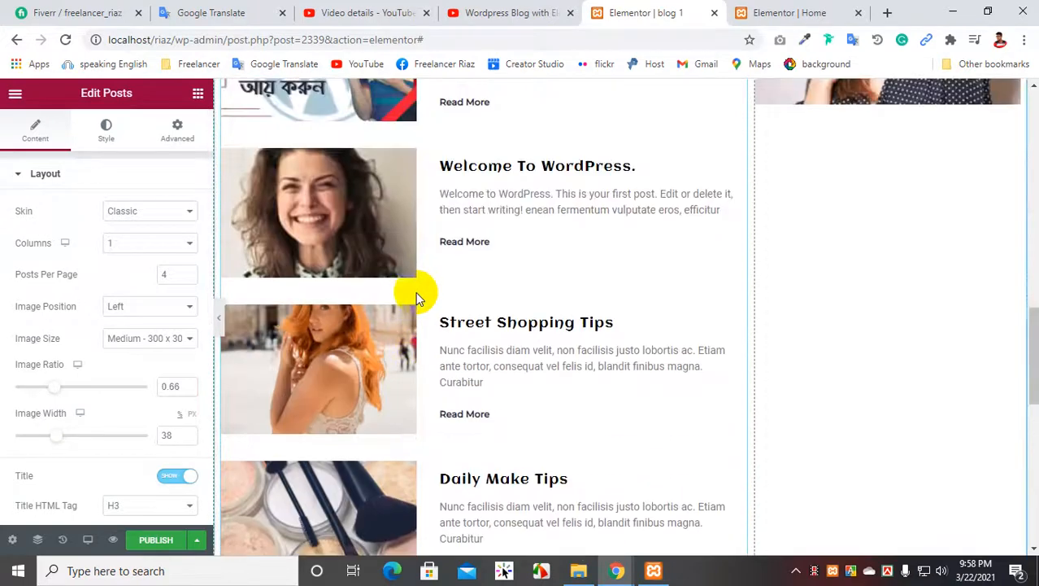
pyautogui.scroll(-3, 133, 304)
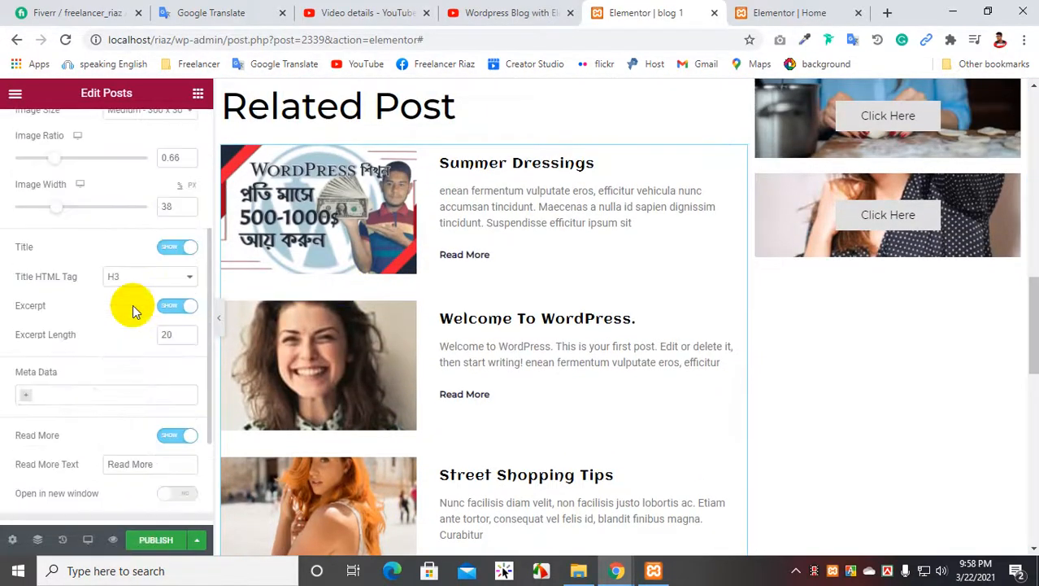
pyautogui.scroll(3, 133, 304)
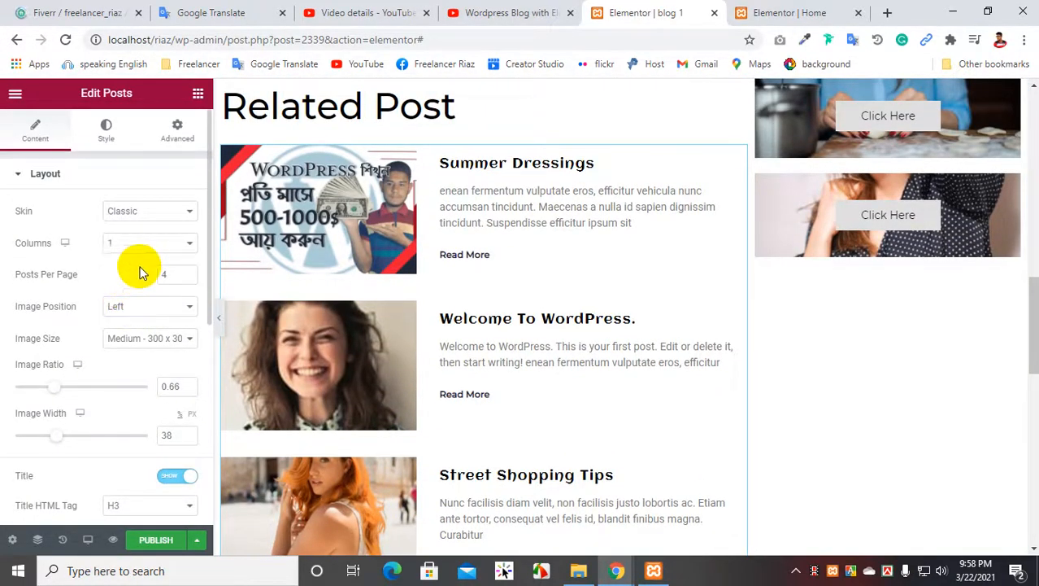
# Step: Set the related Posts widget's query source to Related and open its Exclude By choices
pyautogui.click(18, 175)
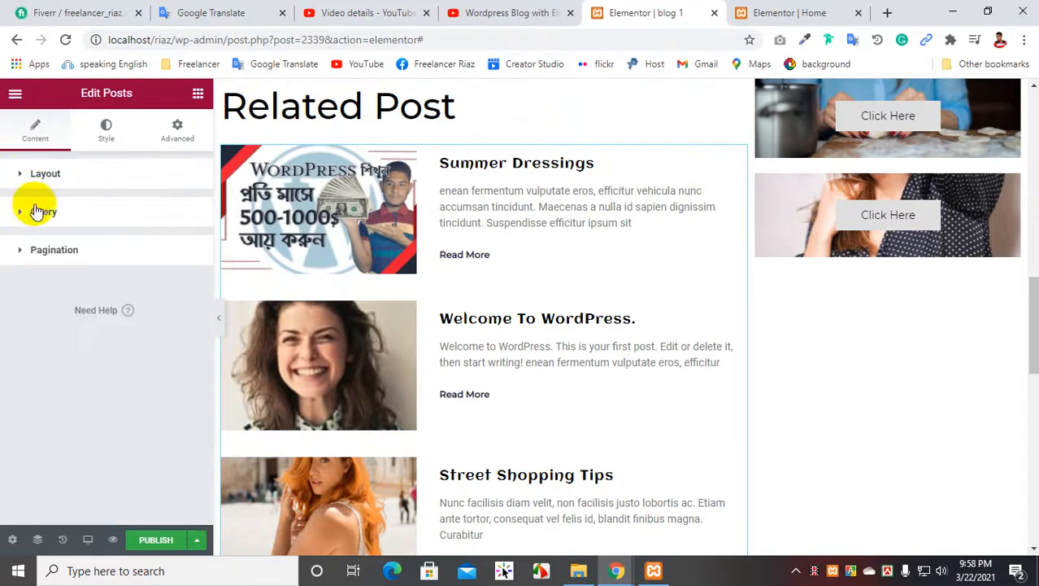
pyautogui.click(21, 213)
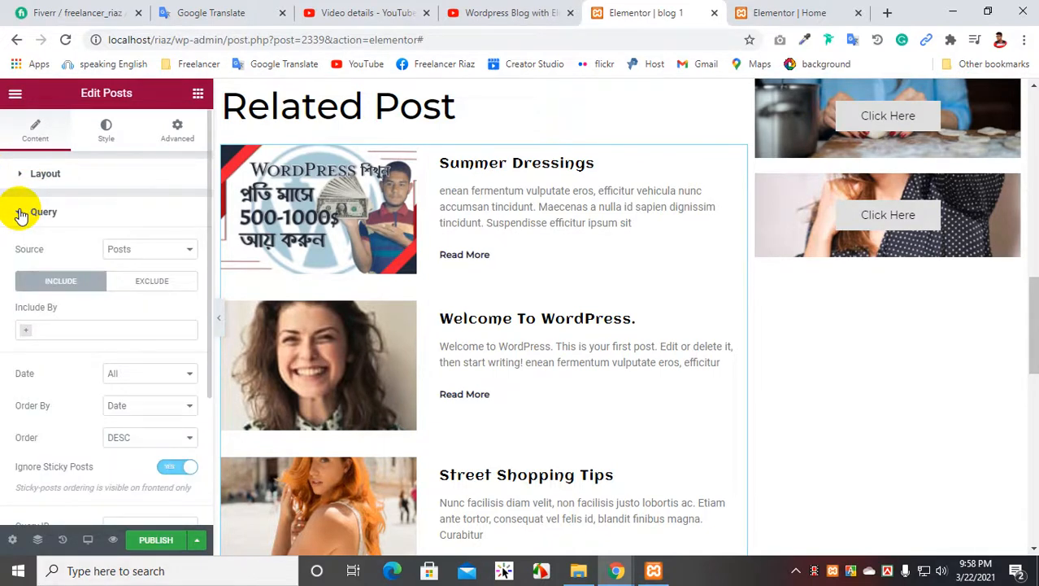
pyautogui.click(150, 250)
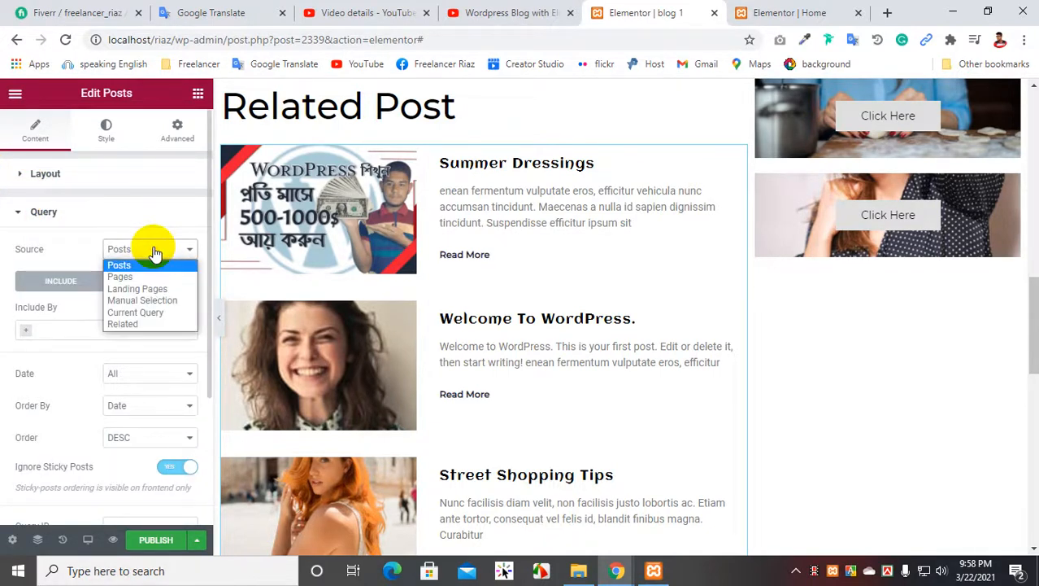
pyautogui.click(130, 325)
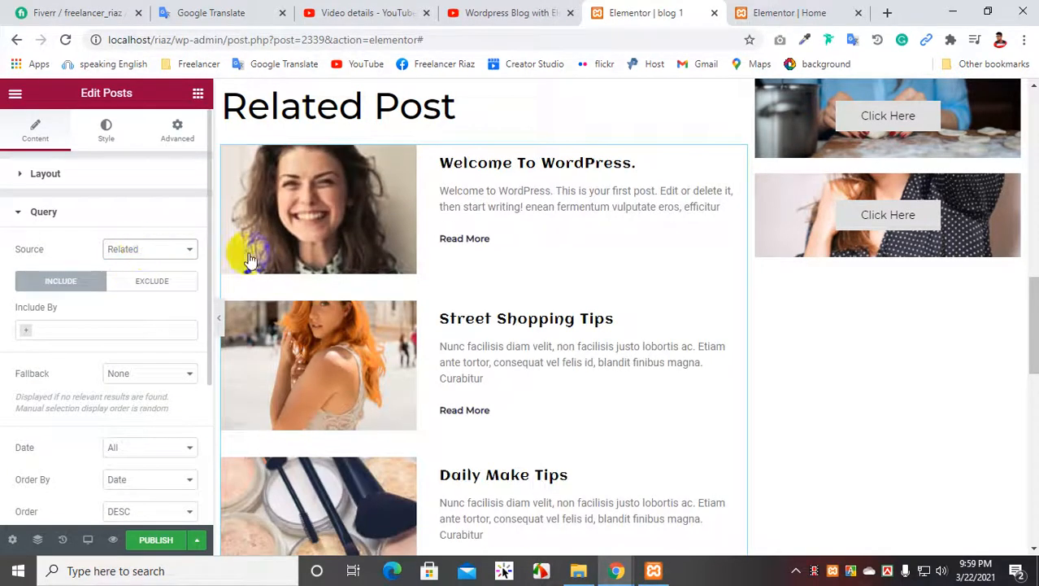
pyautogui.scroll(-4, 553, 272)
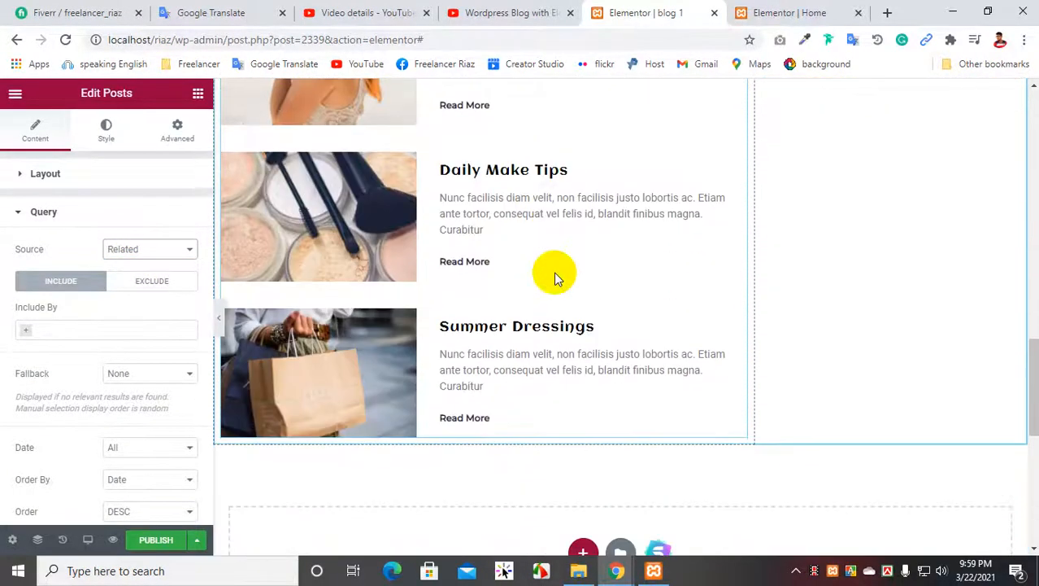
pyautogui.scroll(-2, 554, 271)
pyautogui.scroll(5, 465, 325)
pyautogui.scroll(-2, 459, 323)
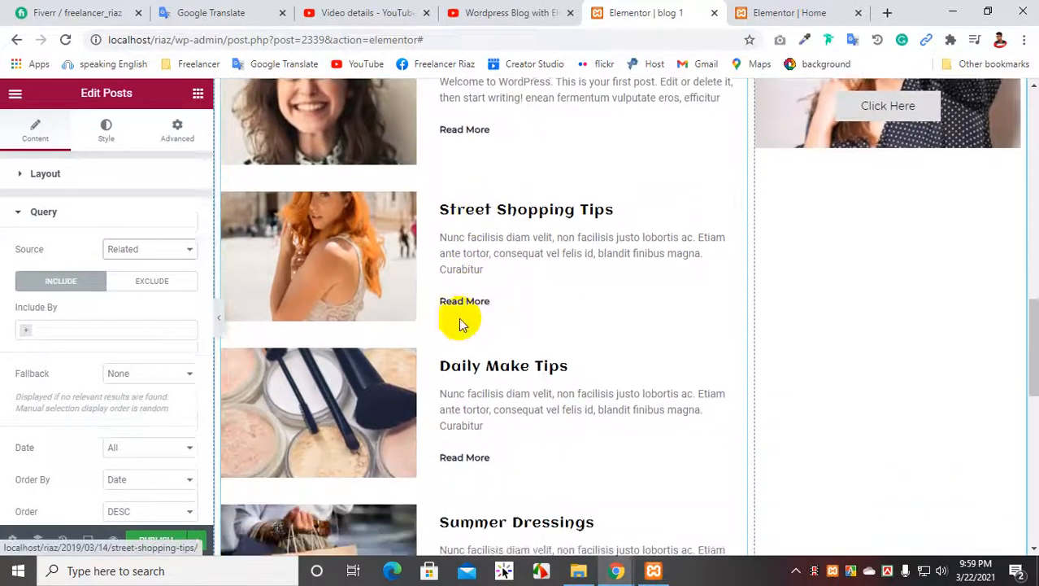
pyautogui.scroll(-1, 460, 324)
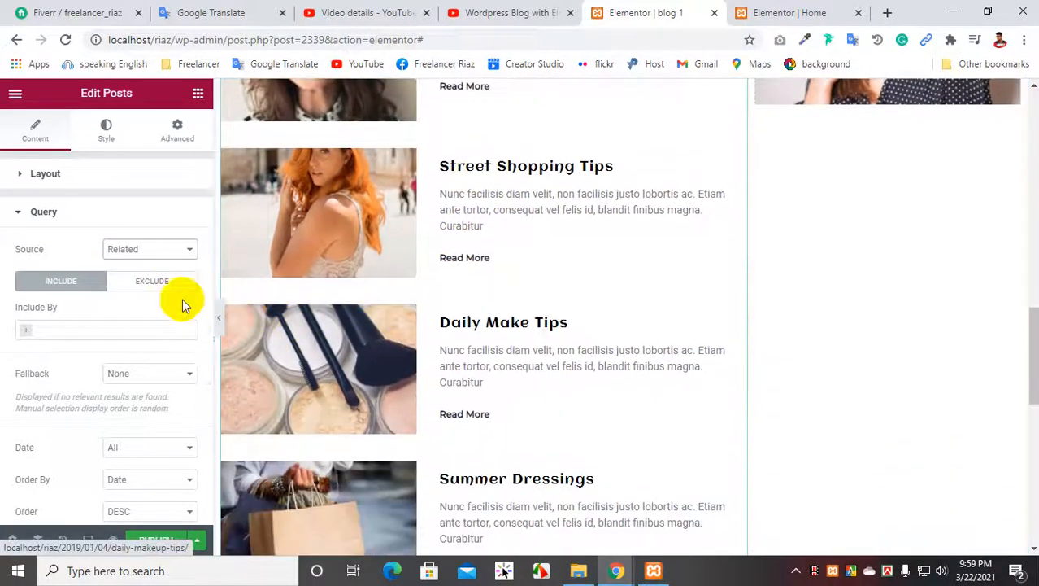
pyautogui.click(143, 284)
pyautogui.click(27, 332)
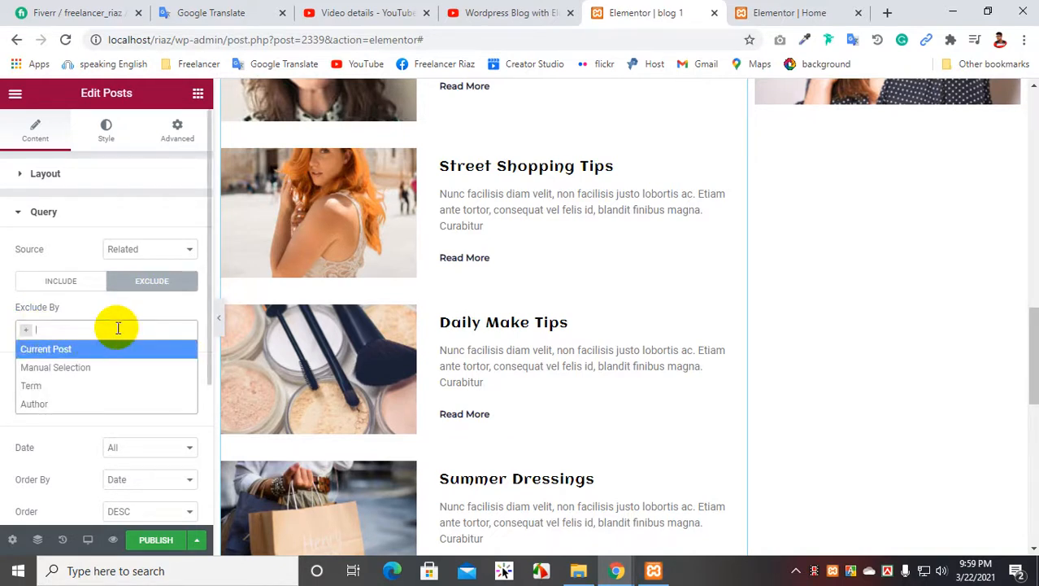
pyautogui.click(53, 387)
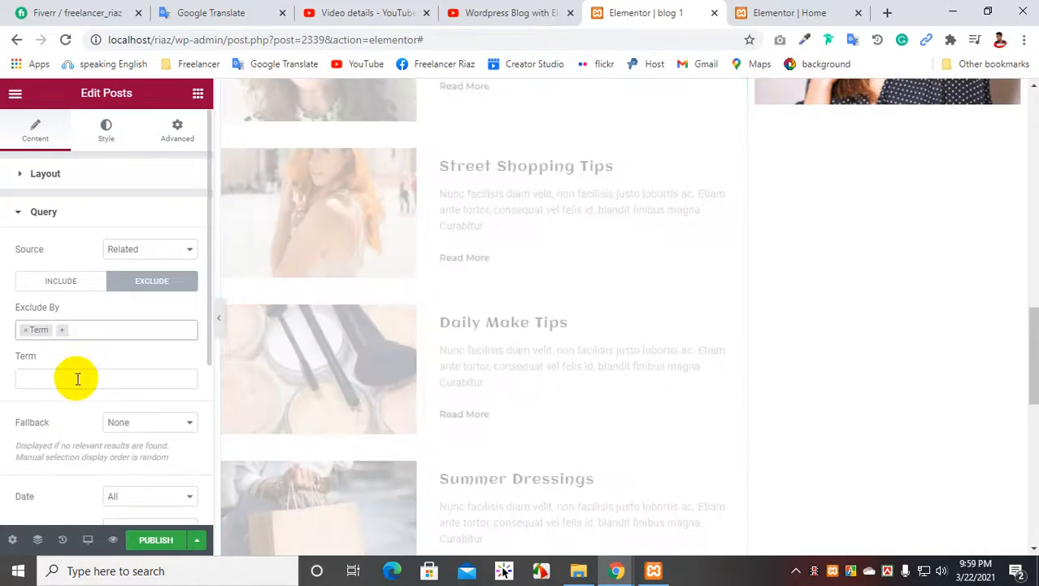
pyautogui.click(77, 378)
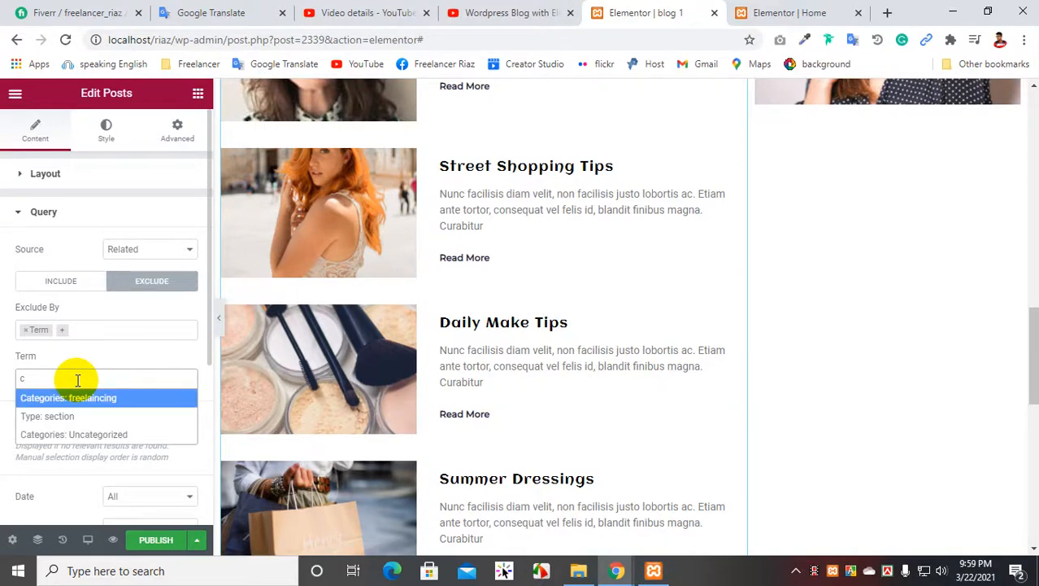
pyautogui.press('BackSpace')
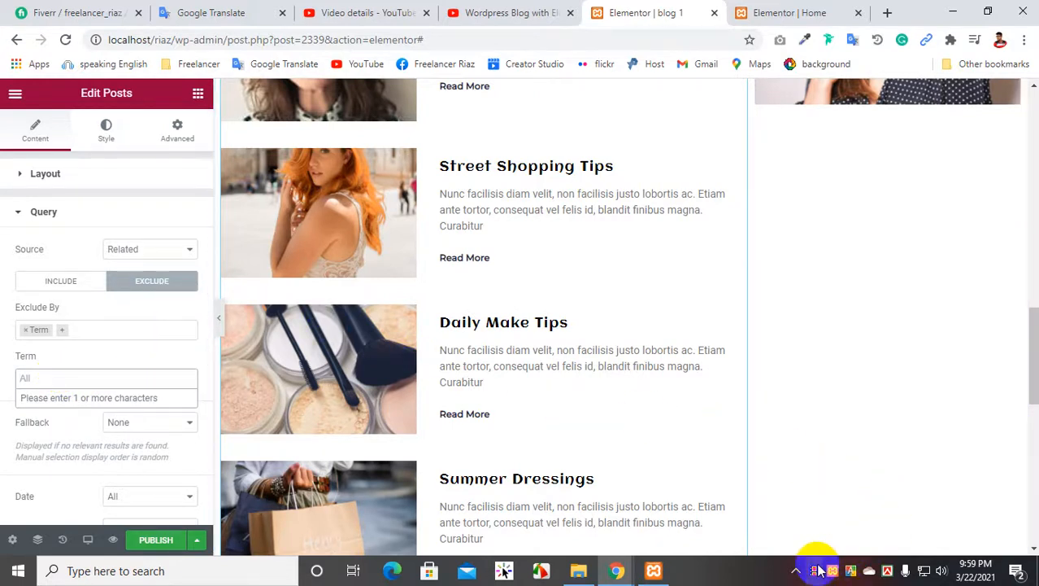
pyautogui.click(25, 329)
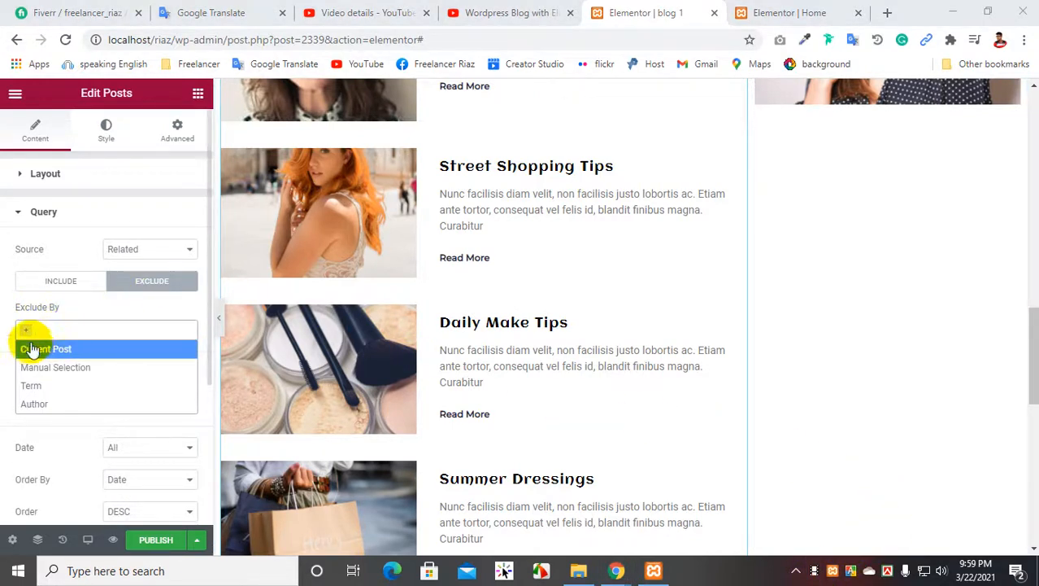
# Step: Exclude the Current Post from the related Posts widget's query
pyautogui.click(65, 348)
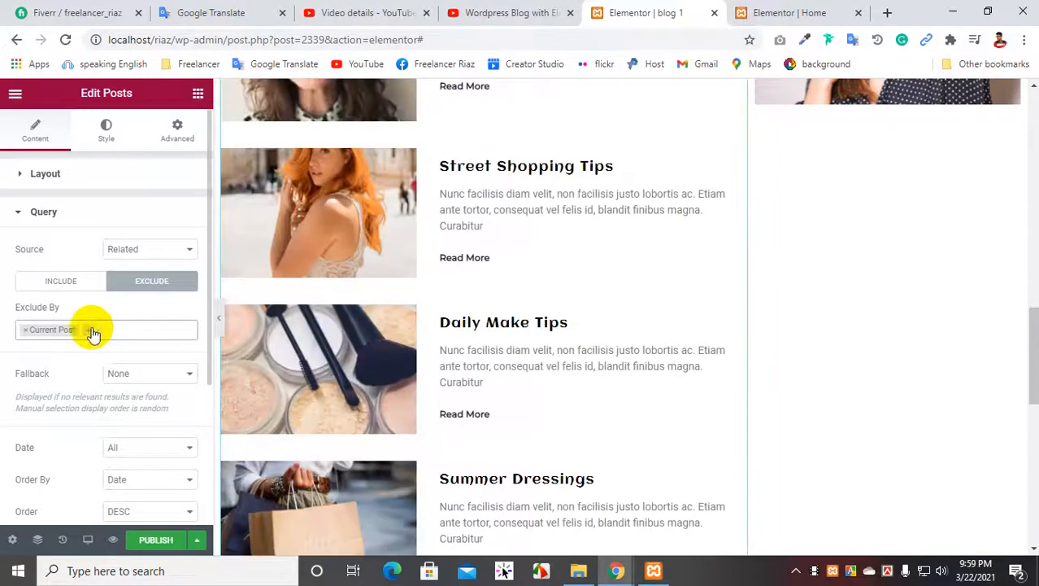
pyautogui.scroll(-2, 450, 231)
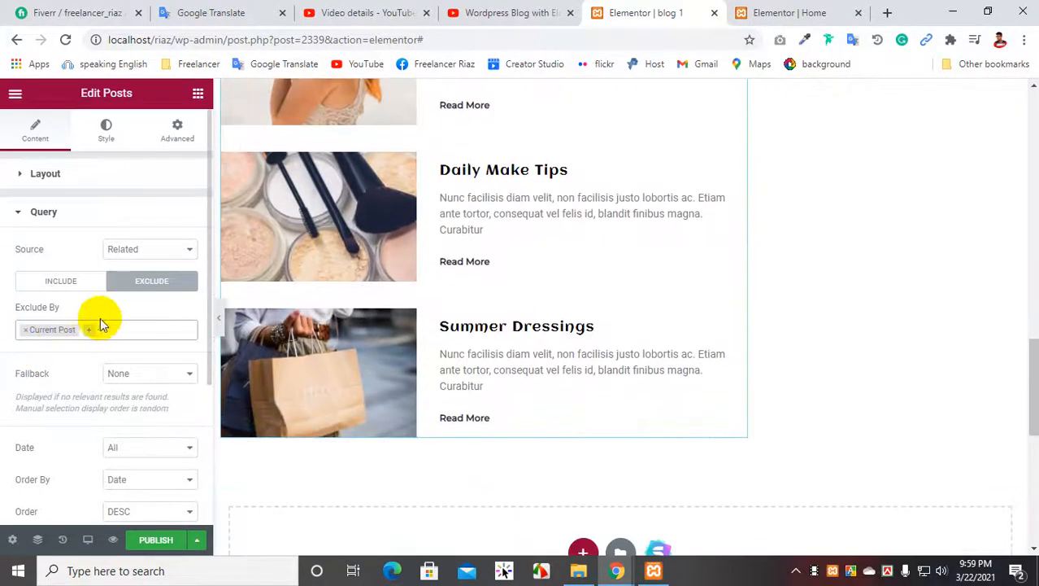
pyautogui.scroll(-3, 187, 366)
pyautogui.scroll(6, 506, 349)
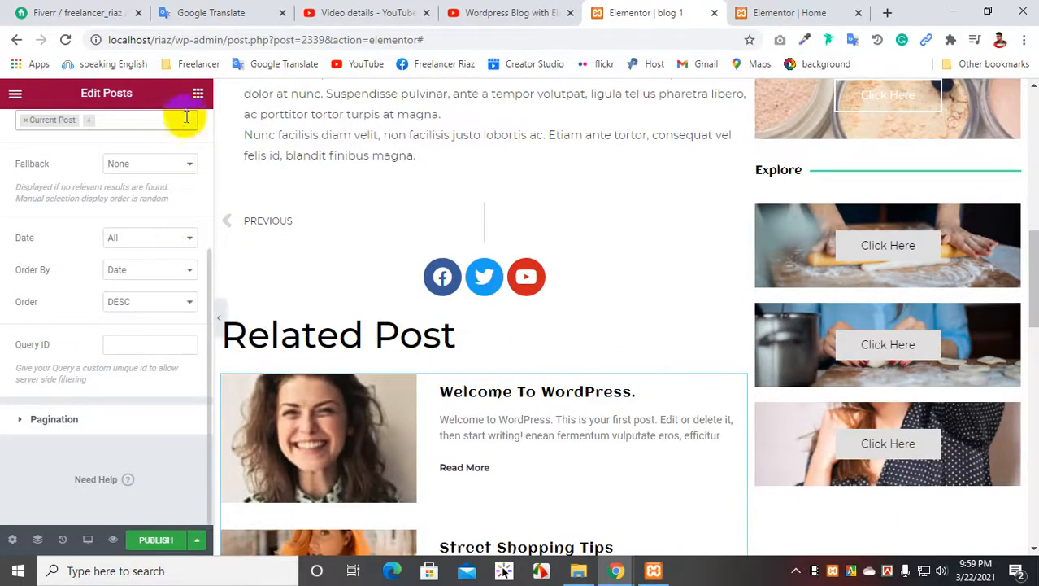
# Step: Add a Post Comments widget below the related posts list in the main column
pyautogui.click(197, 93)
pyautogui.scroll(-7, 487, 218)
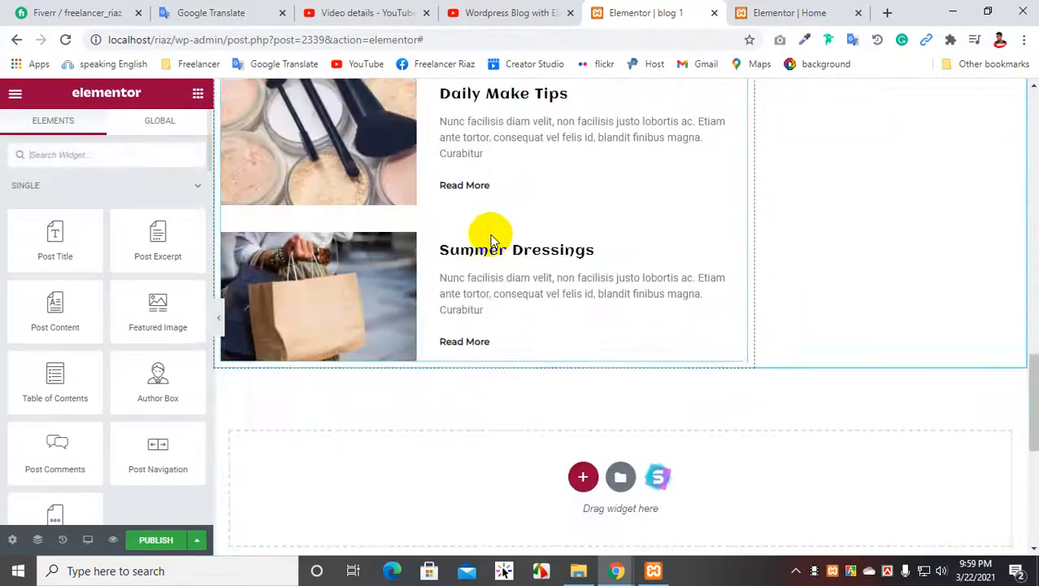
pyautogui.scroll(12, 487, 220)
pyautogui.scroll(-4, 402, 253)
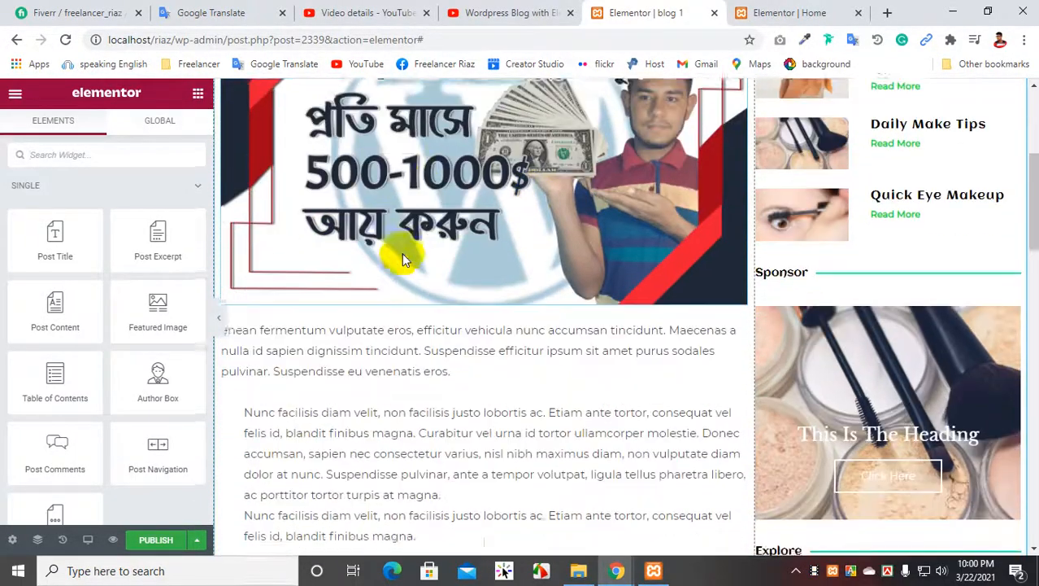
pyautogui.scroll(-10, 402, 253)
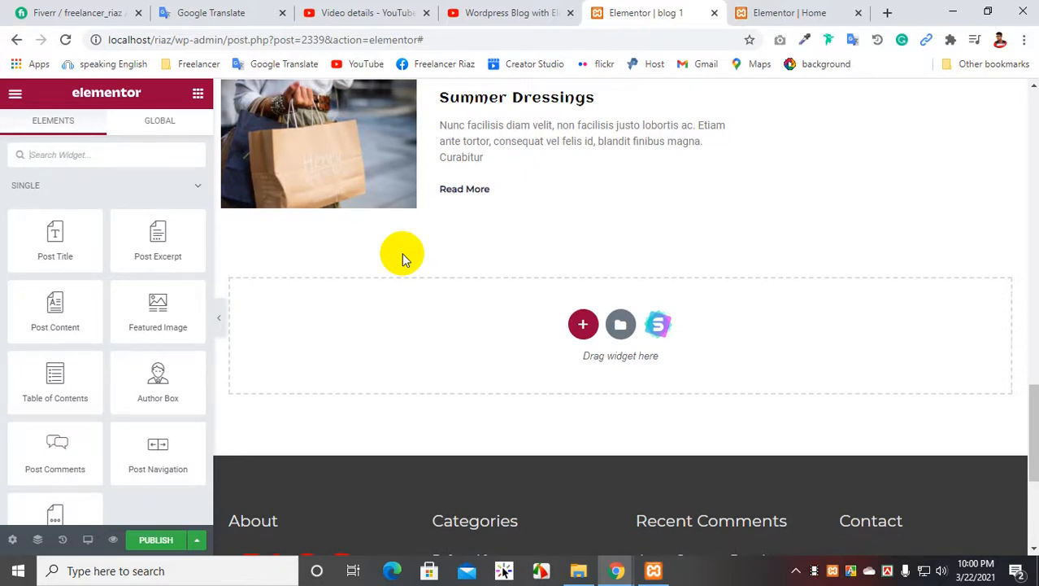
pyautogui.scroll(1, 415, 257)
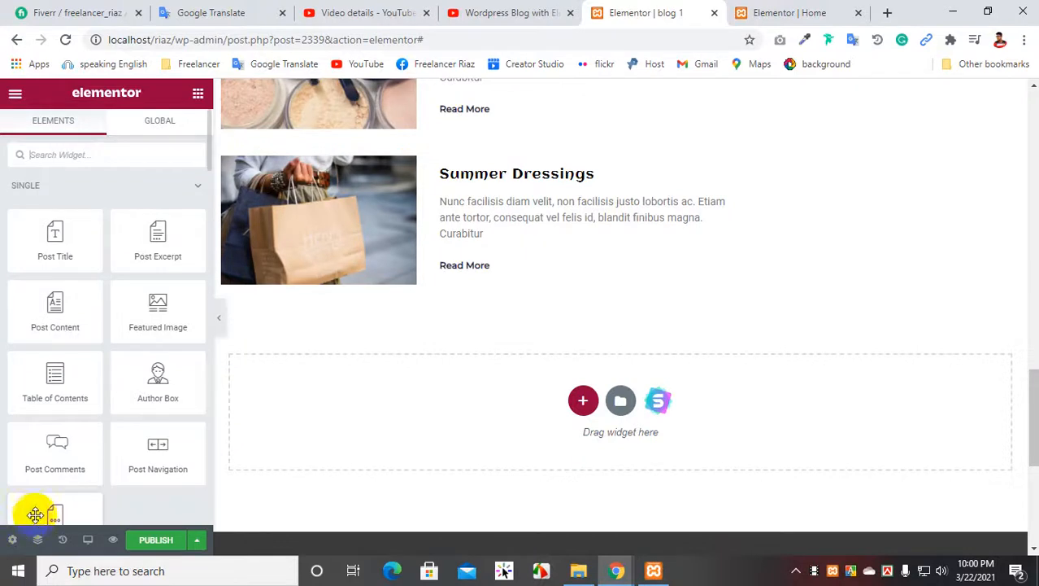
pyautogui.moveTo(38, 457); pyautogui.dragTo(532, 285)
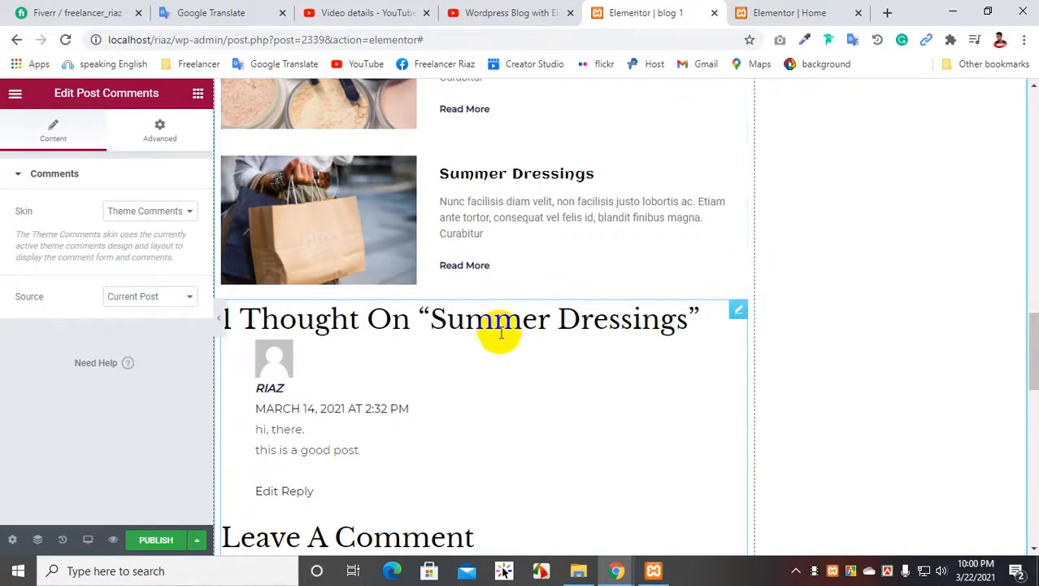
# Step: Check the Post Comments widget's source and skin options, and review its comment list and comment form
pyautogui.scroll(-2, 554, 318)
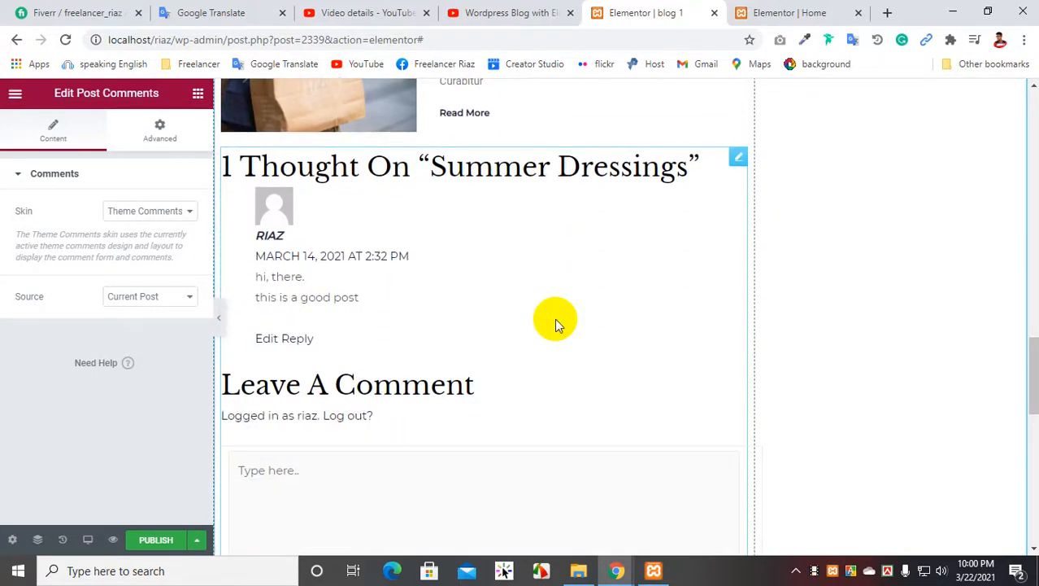
pyautogui.scroll(1, 543, 302)
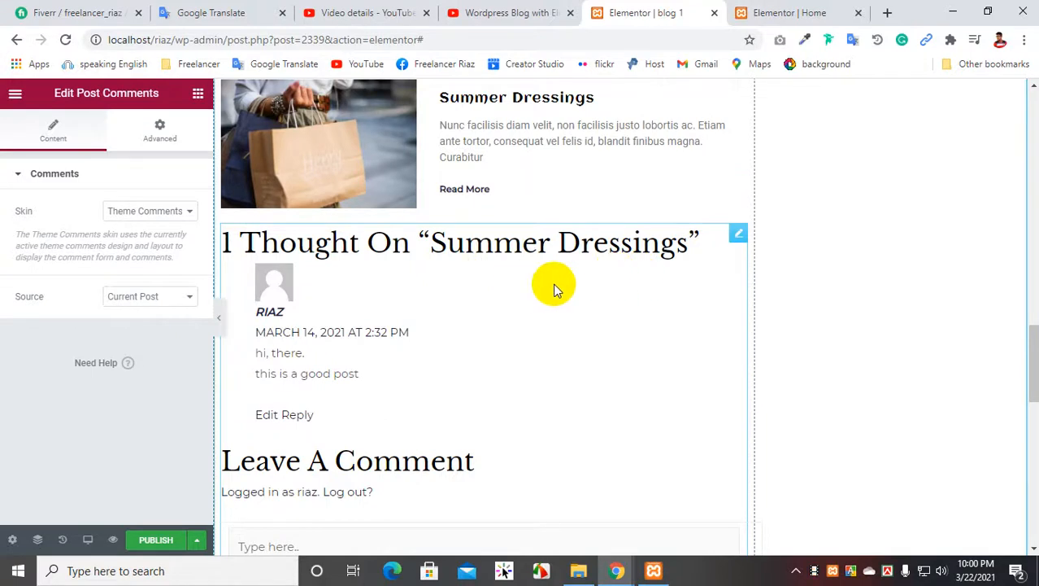
pyautogui.click(149, 299)
pyautogui.click(150, 307)
pyautogui.click(173, 215)
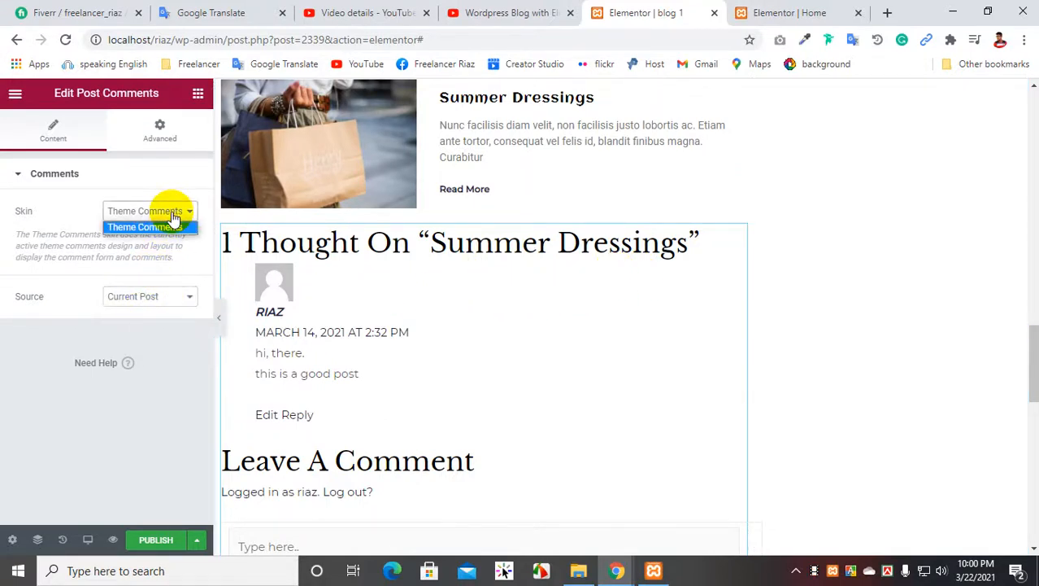
pyautogui.click(168, 227)
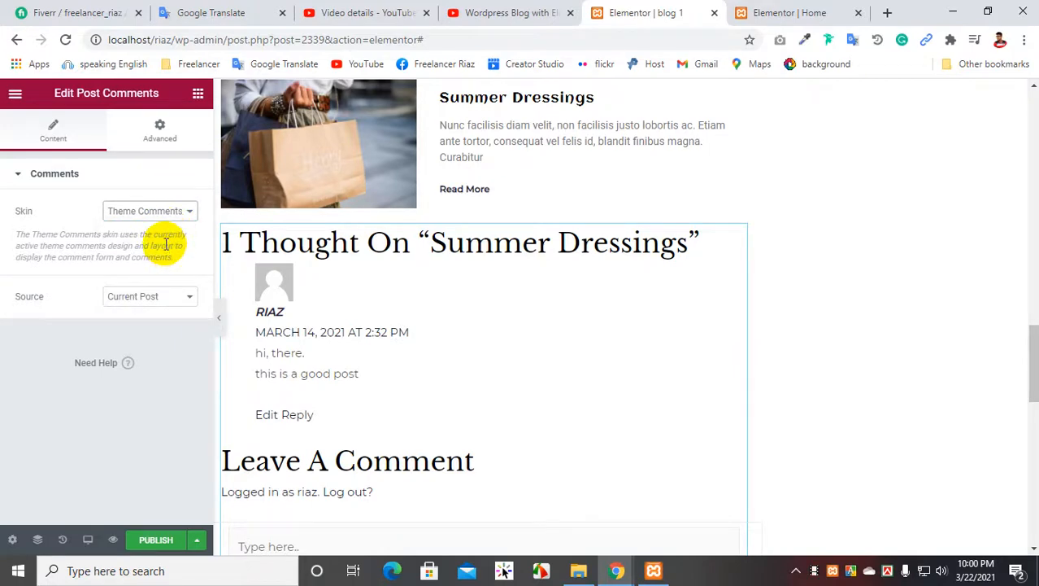
pyautogui.scroll(-5, 483, 346)
pyautogui.scroll(3, 483, 346)
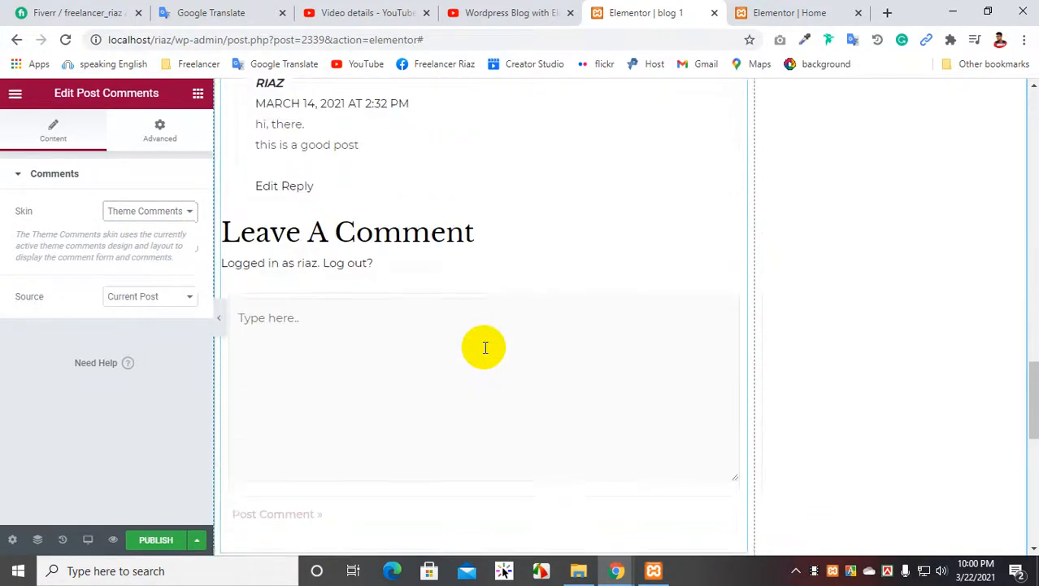
pyautogui.scroll(3, 483, 347)
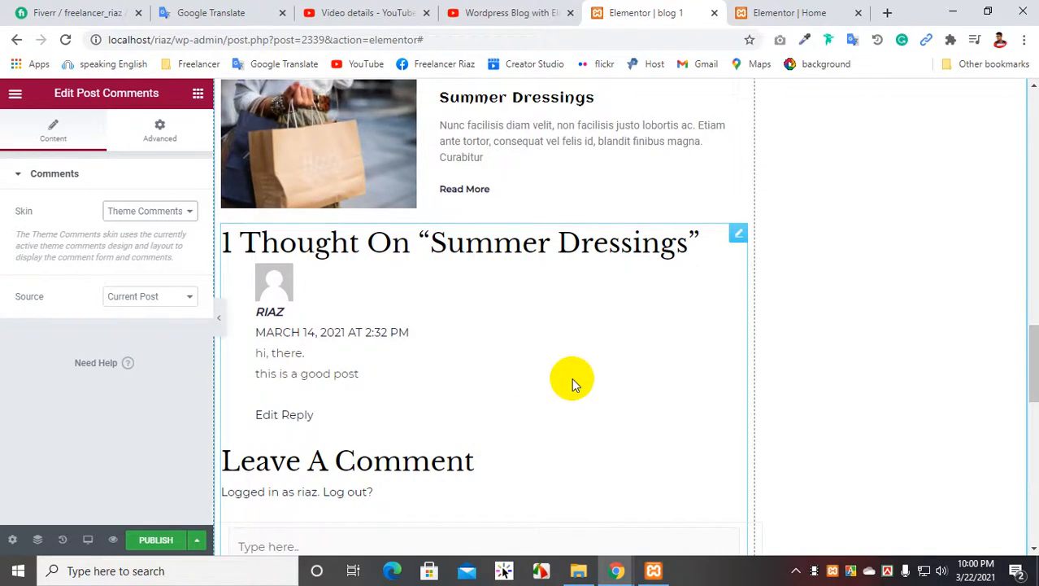
pyautogui.scroll(-5, 572, 378)
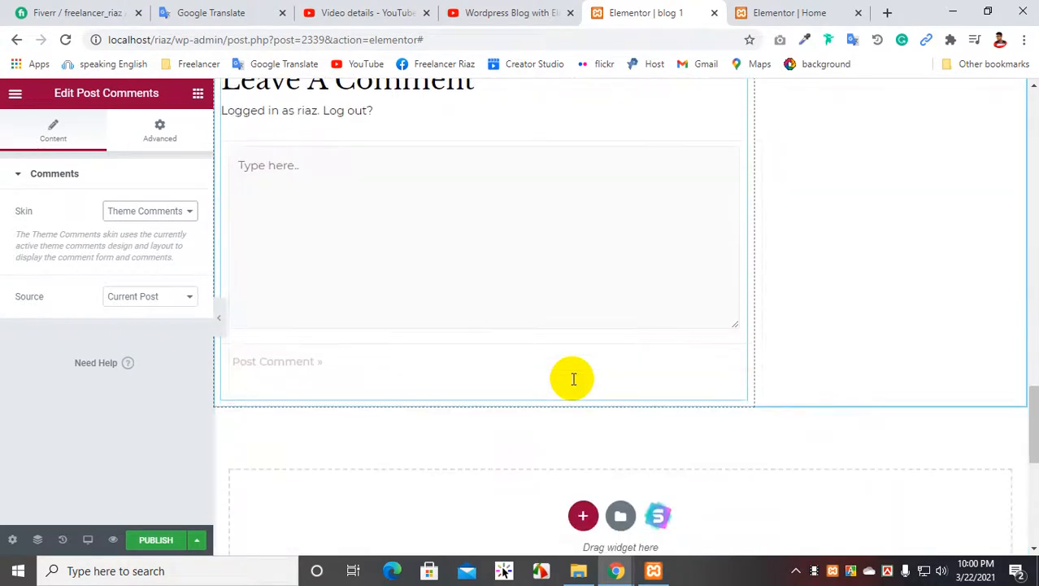
pyautogui.scroll(3, 574, 378)
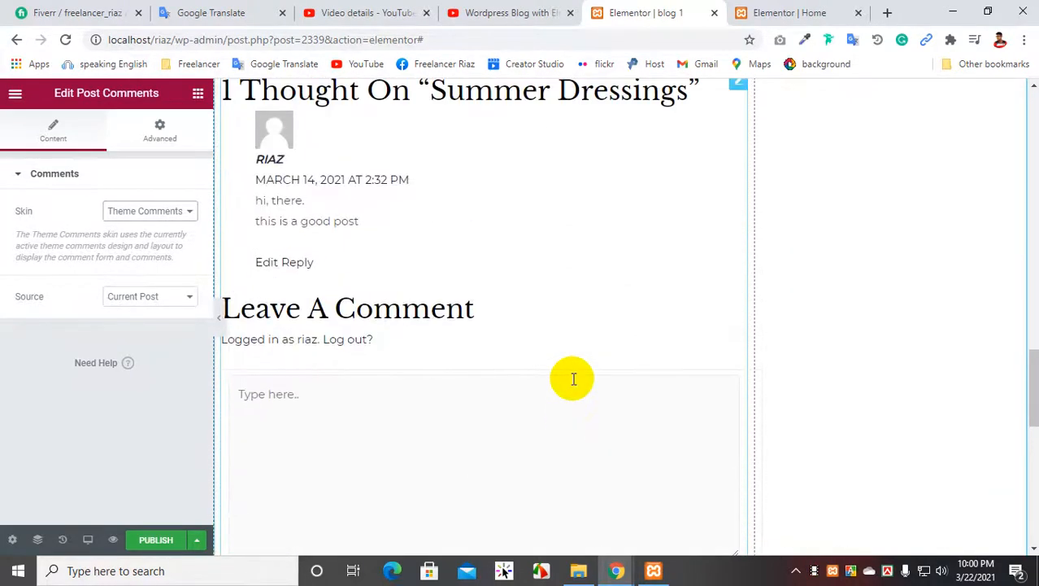
# Step: Delete the Post Comments widget from below the related posts list
pyautogui.scroll(2, 573, 379)
pyautogui.rightClick(739, 235)
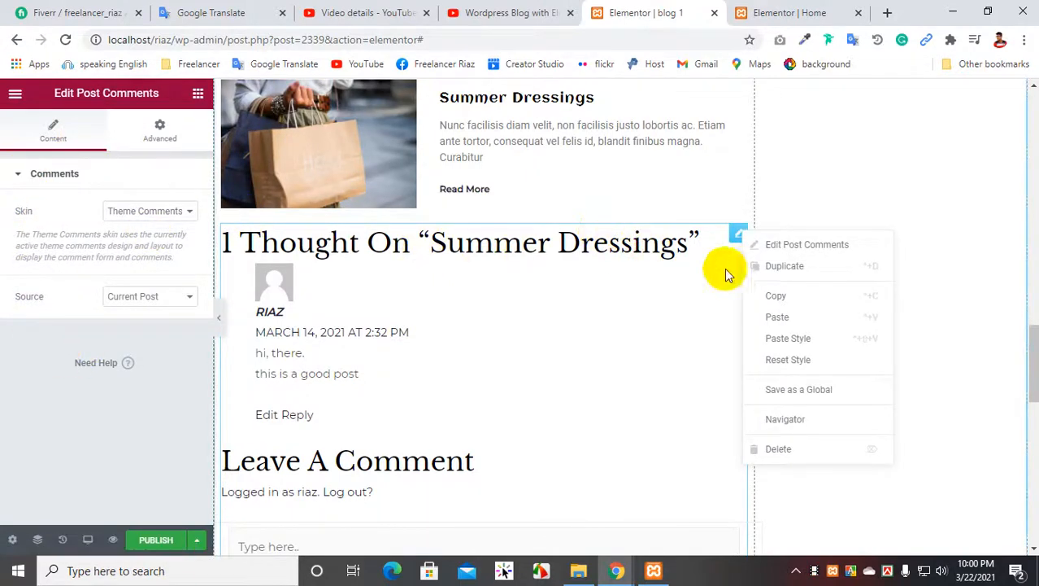
pyautogui.click(772, 448)
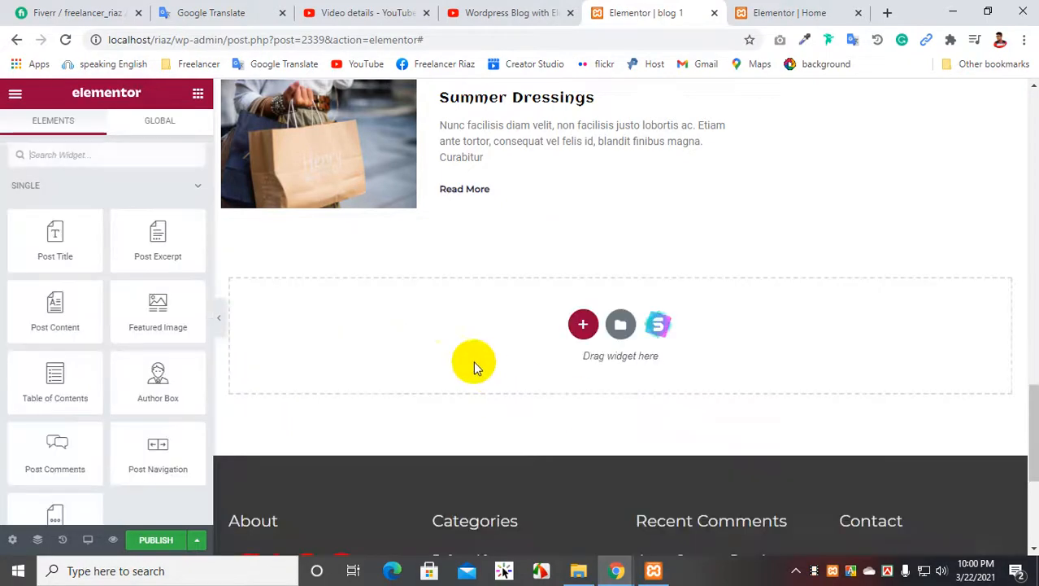
# Step: Publish the template with a display condition that includes all Posts
pyautogui.scroll(15, 496, 319)
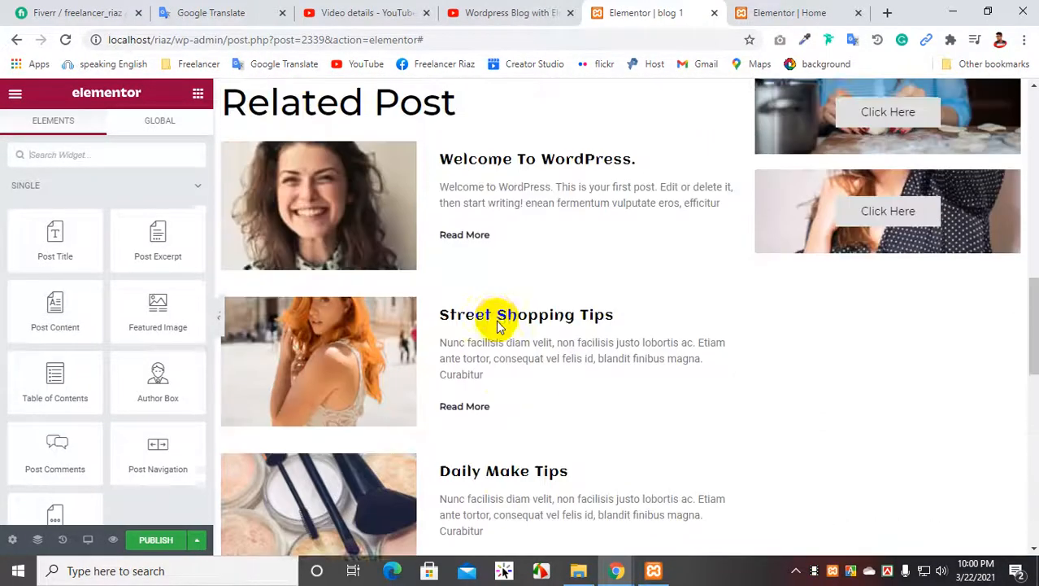
pyautogui.scroll(-8, 496, 320)
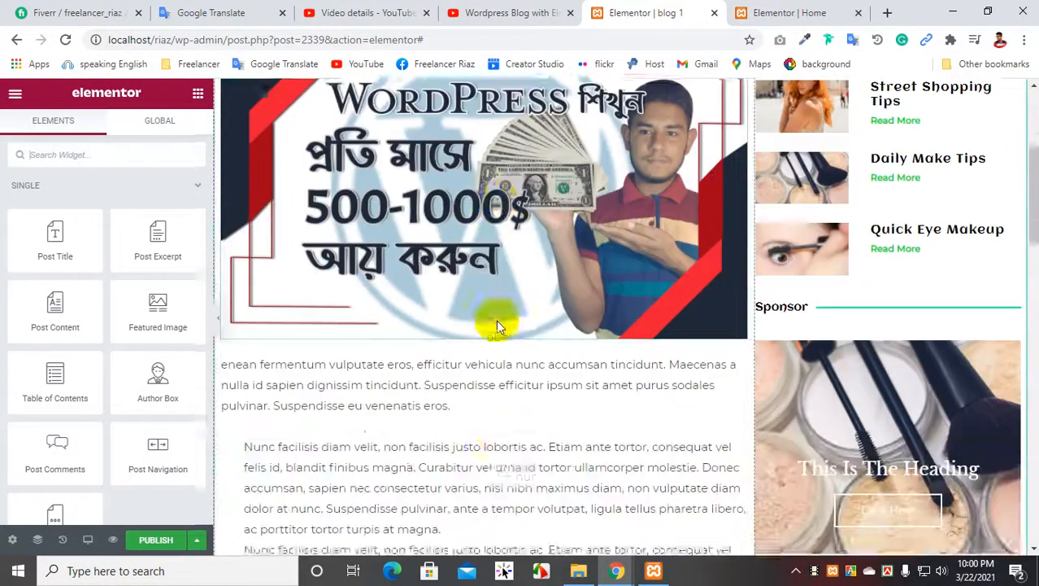
pyautogui.scroll(-8, 499, 323)
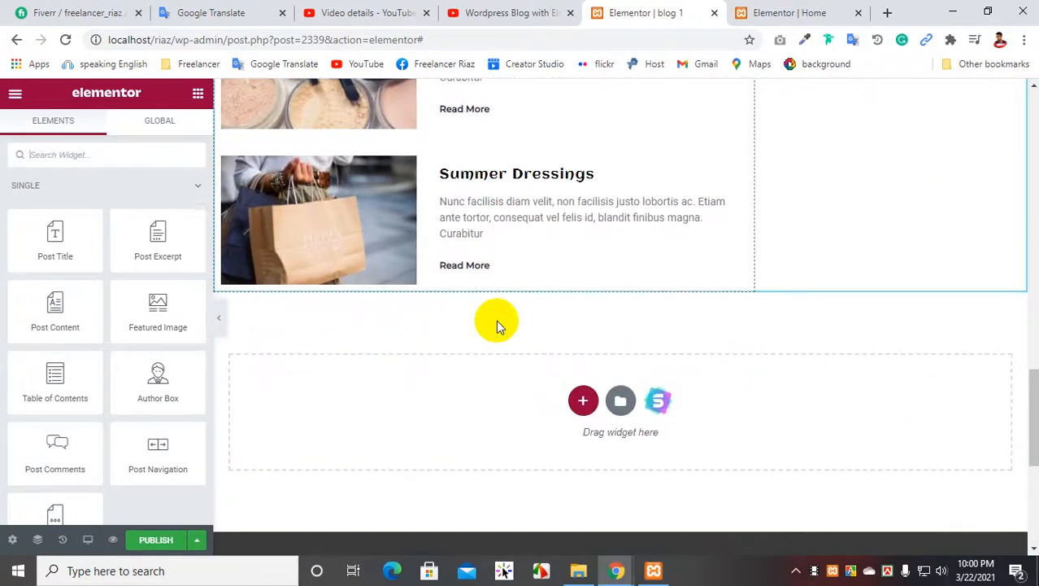
pyautogui.scroll(-1, 496, 320)
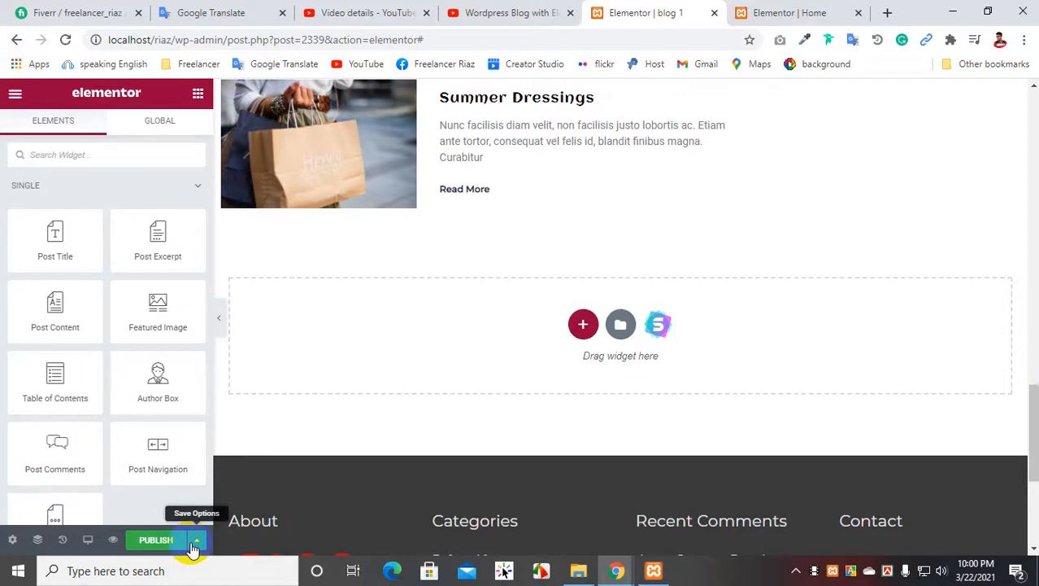
pyautogui.click(155, 539)
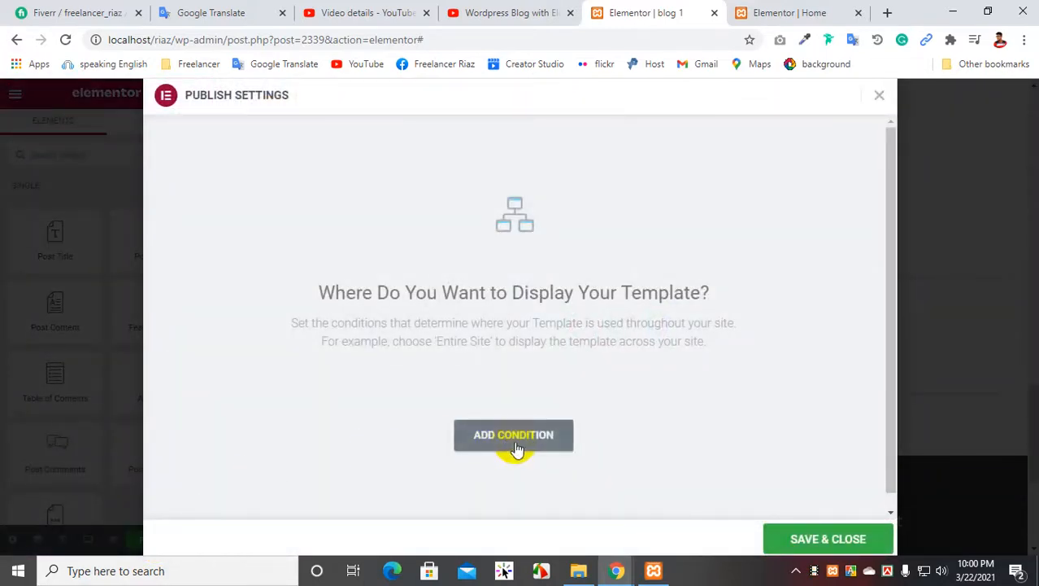
pyautogui.click(512, 442)
pyautogui.click(586, 407)
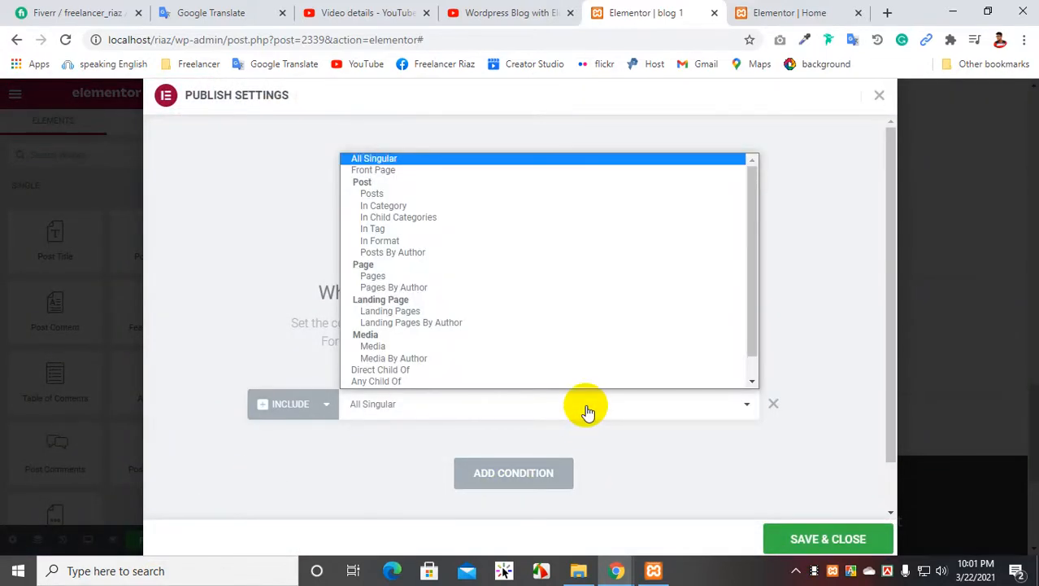
pyautogui.click(397, 195)
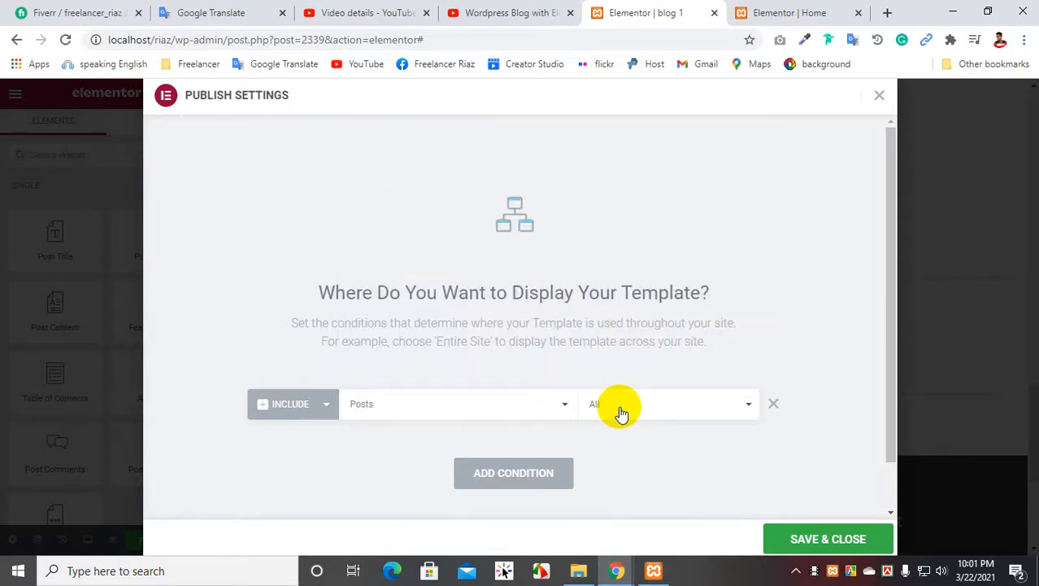
pyautogui.click(813, 544)
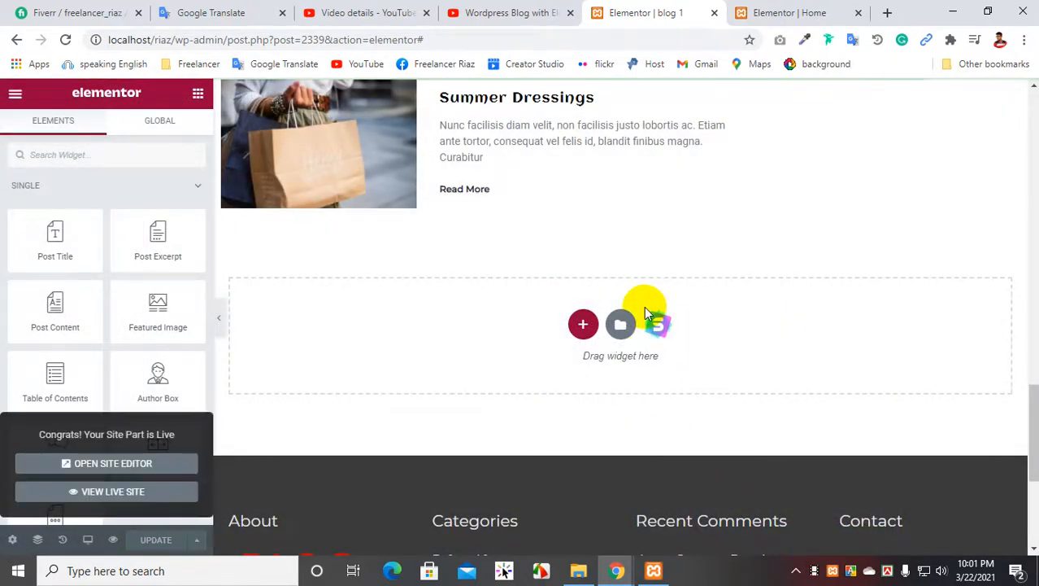
# Step: Load the live homepage at localhost/riaz/ in the Home editor's tab and open the first Summer Dressings post
pyautogui.click(783, 8)
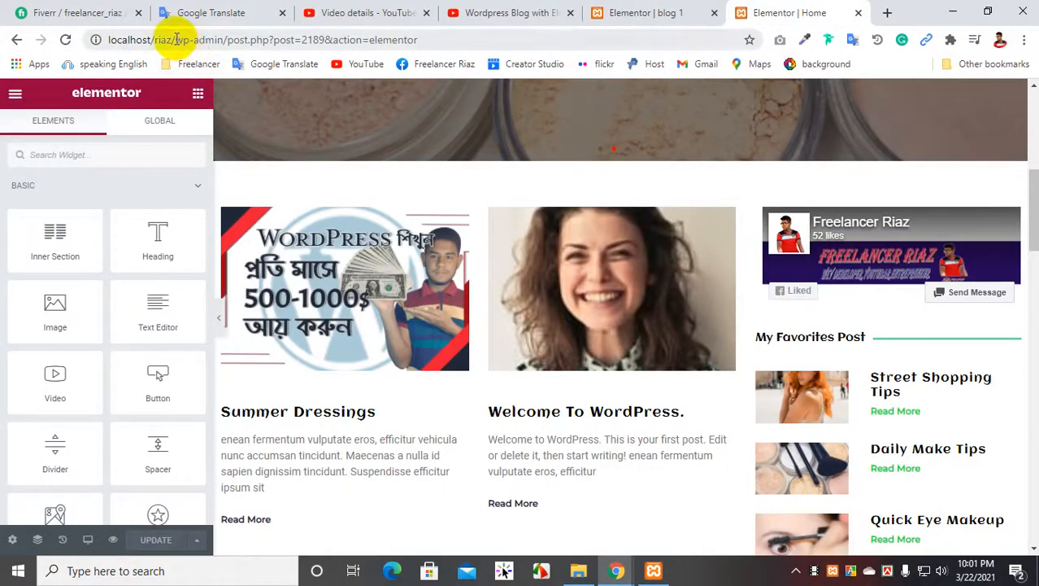
pyautogui.moveTo(176, 40); pyautogui.dragTo(533, 59)
pyautogui.press('BackSpace')
pyautogui.press('Return')
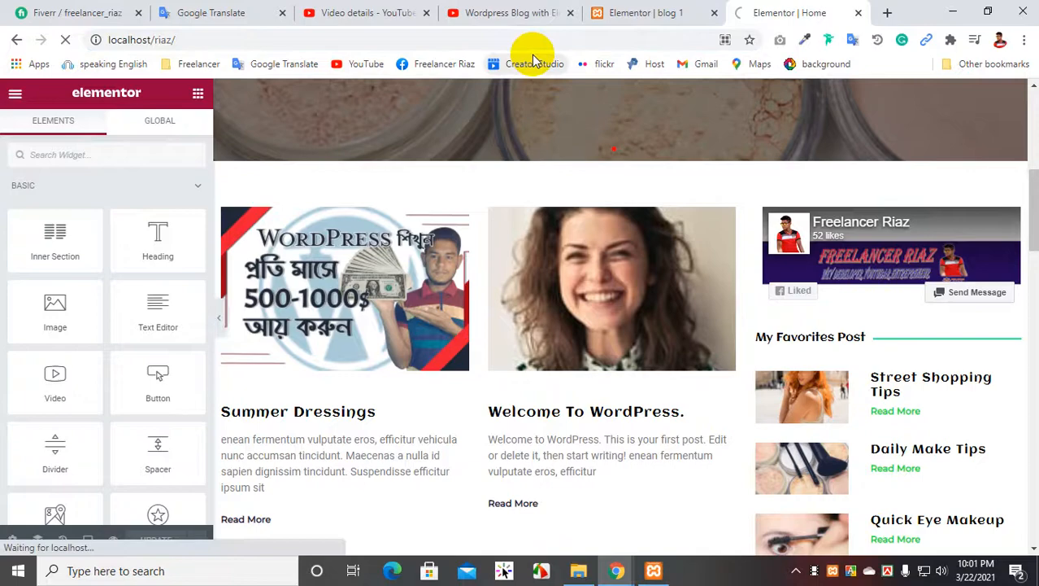
pyautogui.scroll(-8, 512, 204)
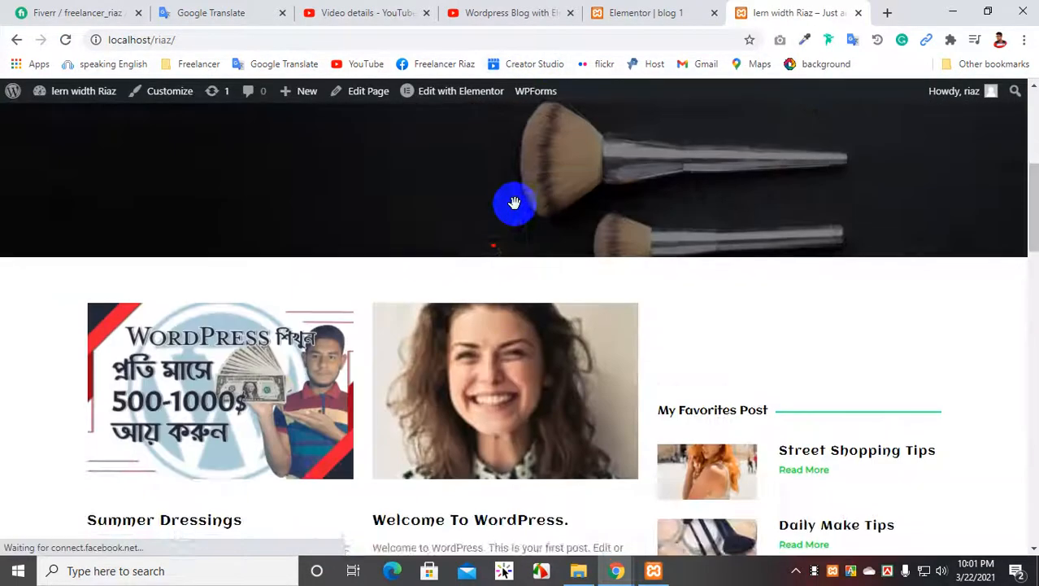
pyautogui.click(178, 300)
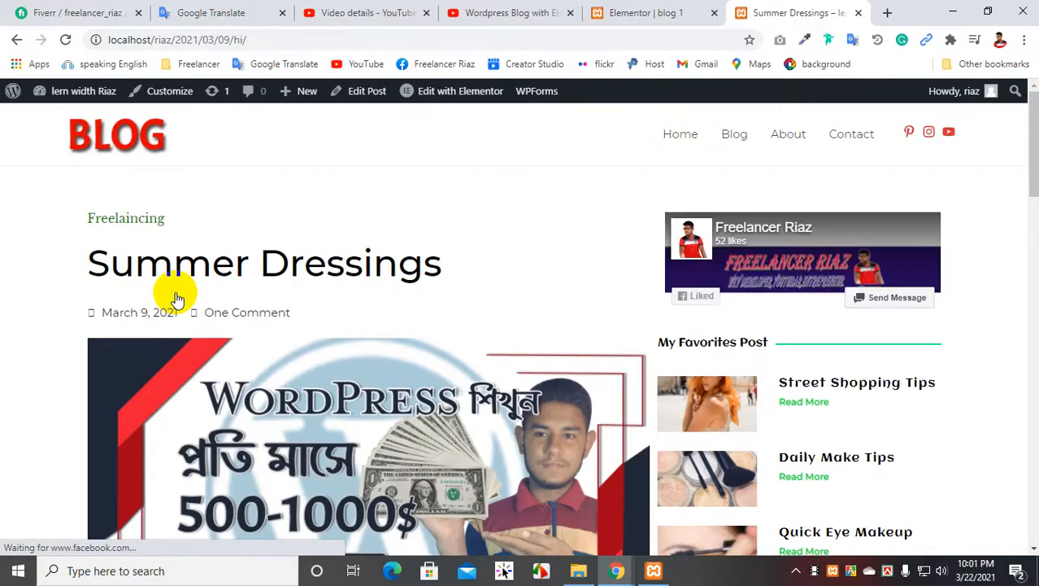
# Step: Check the post's template layout, then open Street Shopping Tips from its related posts and review that page
pyautogui.scroll(-15, 246, 305)
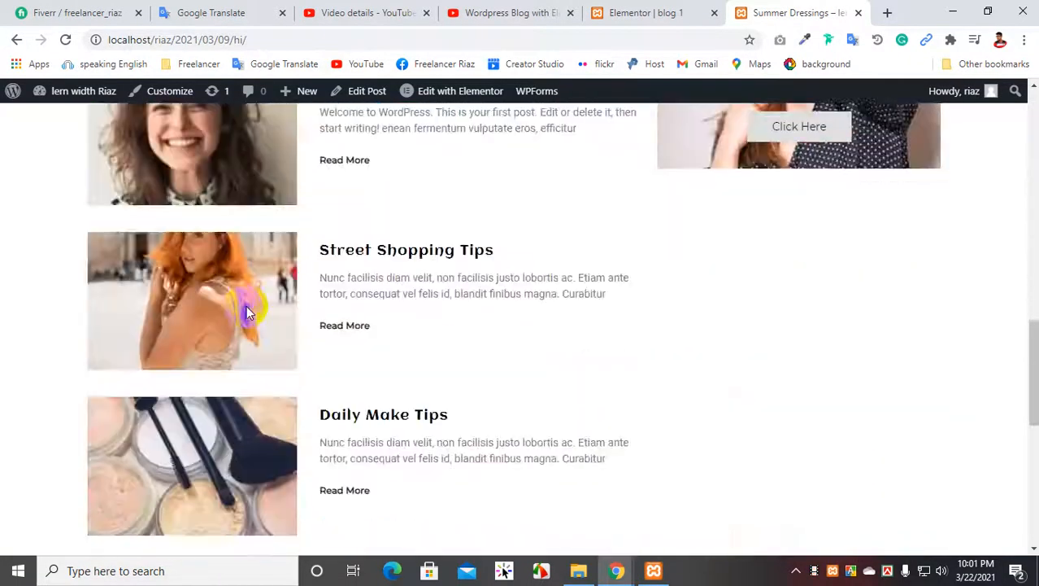
pyautogui.scroll(-1, 248, 308)
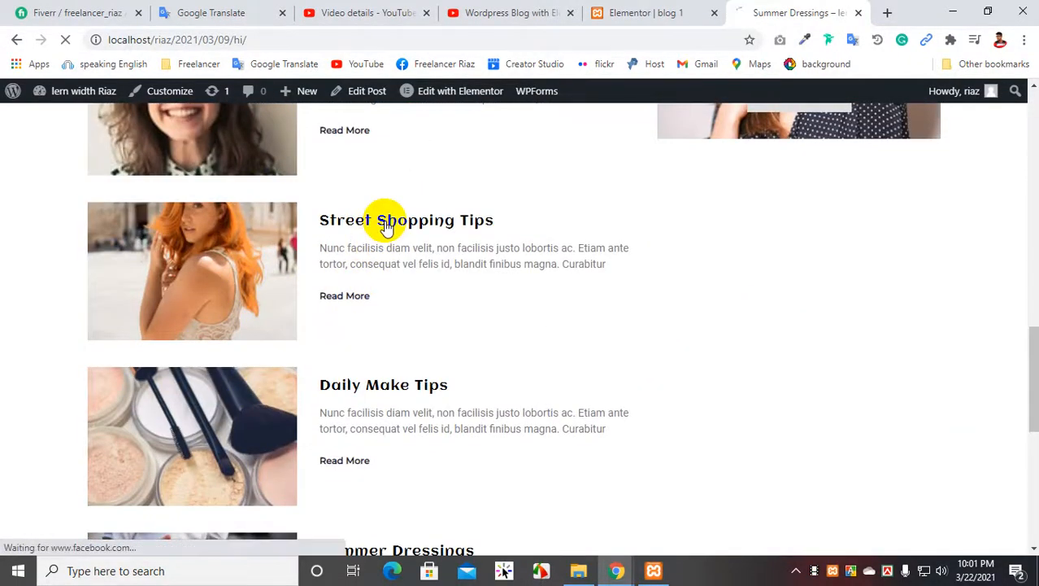
pyautogui.scroll(-10, 387, 228)
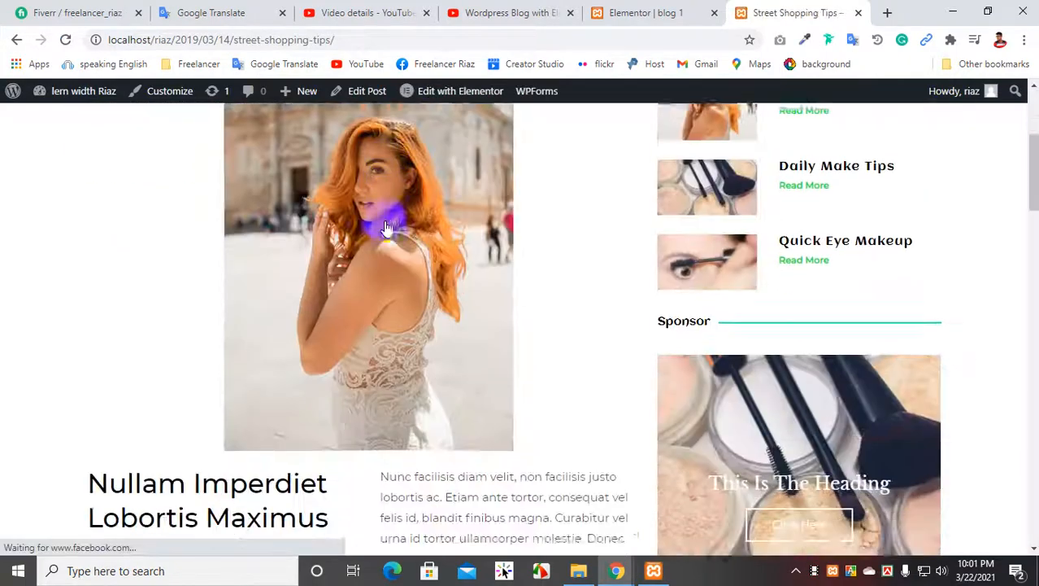
pyautogui.scroll(-15, 387, 227)
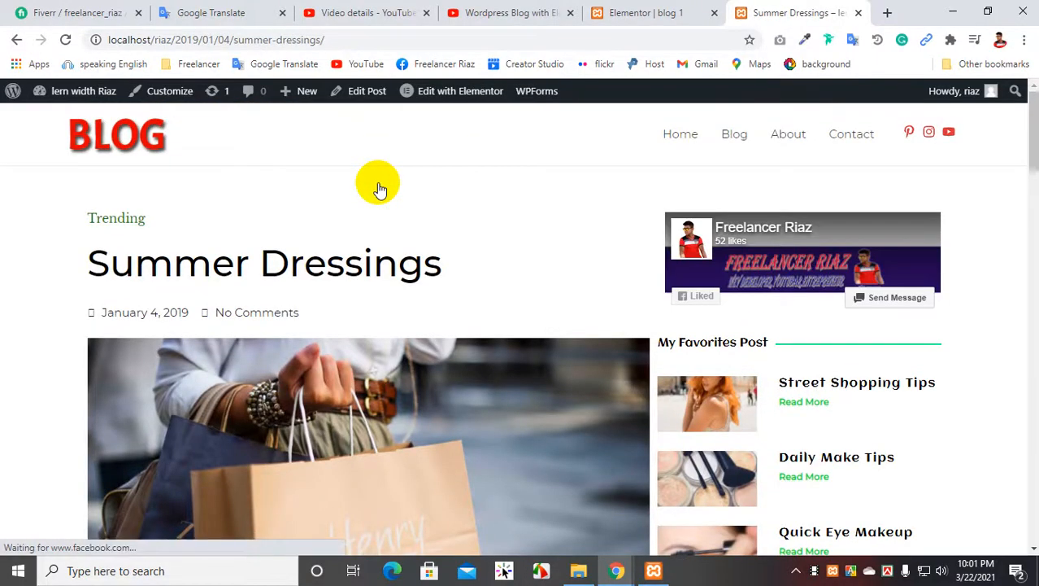
# Step: Review the January 4, 2019 Summer Dressings post and go to the next post through its post navigation
pyautogui.scroll(-12, 416, 239)
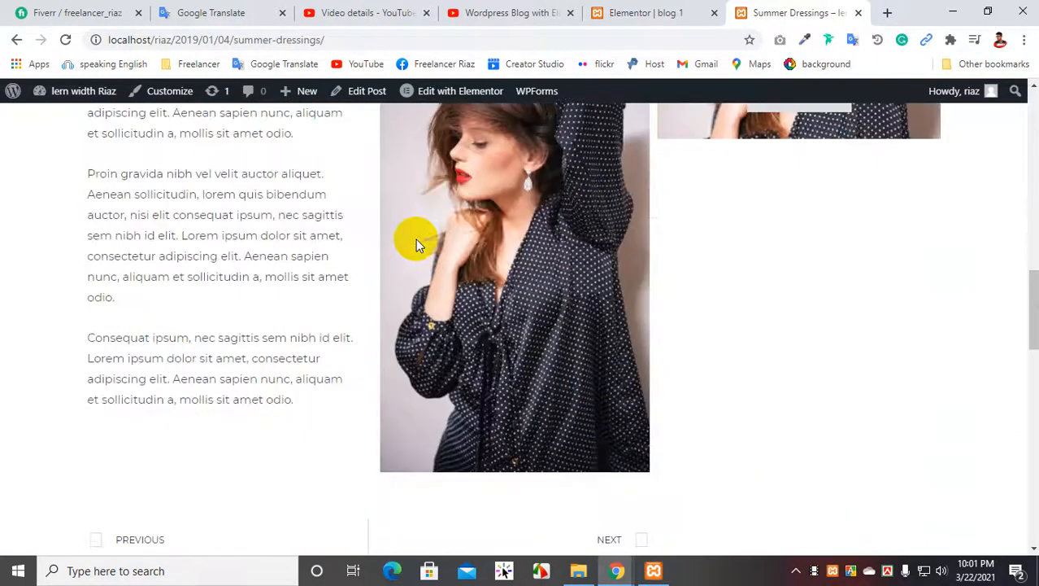
pyautogui.scroll(-1, 416, 239)
pyautogui.scroll(-1, 480, 197)
pyautogui.scroll(1, 482, 196)
pyautogui.scroll(1, 482, 196)
pyautogui.click(608, 310)
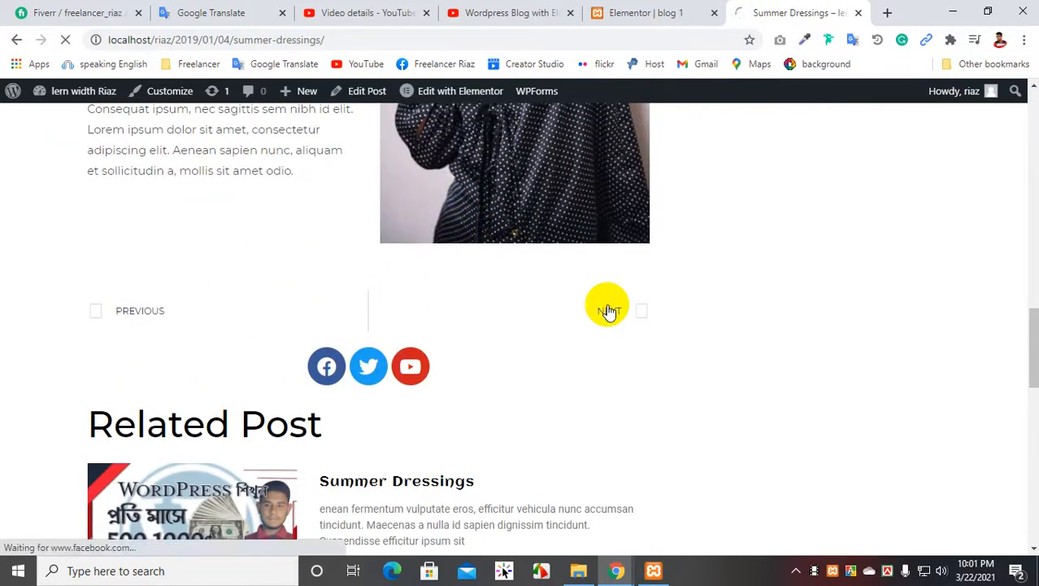
pyautogui.click(134, 318)
# Step: Look through the Daily Make Tips post and return to the previous post through its post navigation
pyautogui.scroll(-1, 327, 269)
pyautogui.scroll(-15, 326, 268)
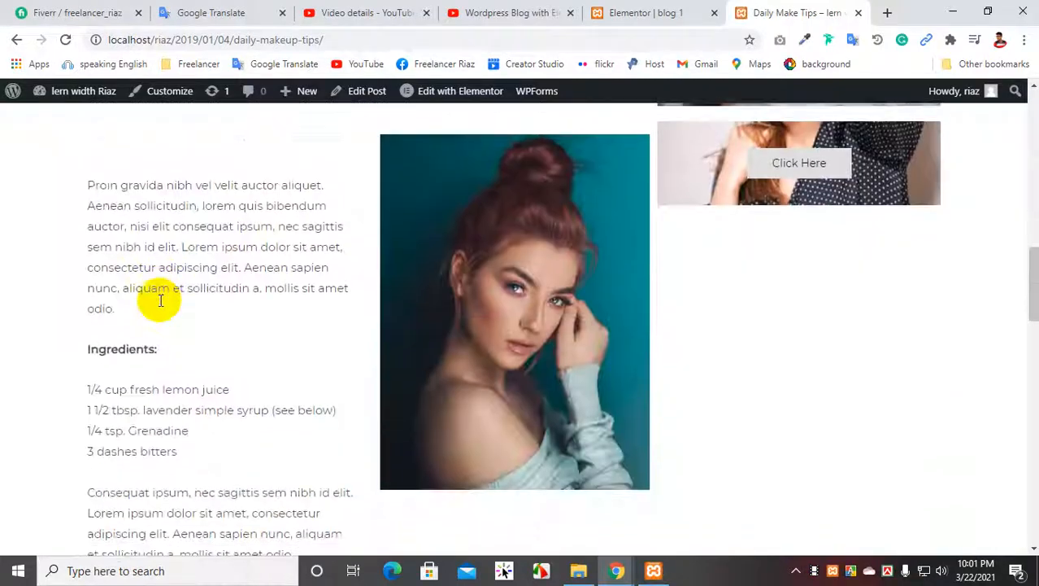
pyautogui.scroll(-3, 252, 300)
pyautogui.click(150, 282)
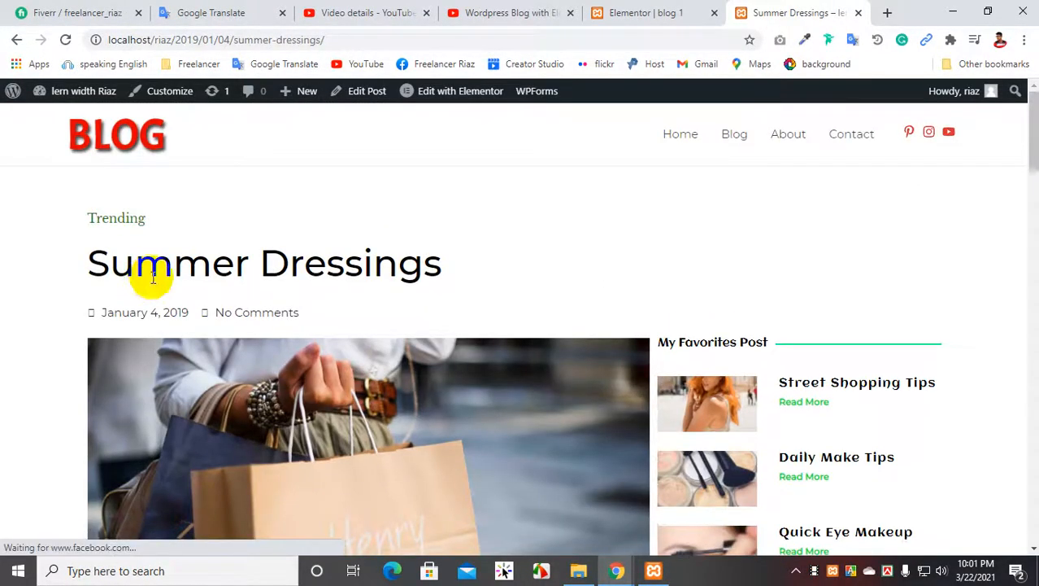
# Step: Examine the Summer Dressings page's content, social icons, related posts, footer and sidebar
pyautogui.scroll(-5, 278, 294)
pyautogui.scroll(-12, 276, 298)
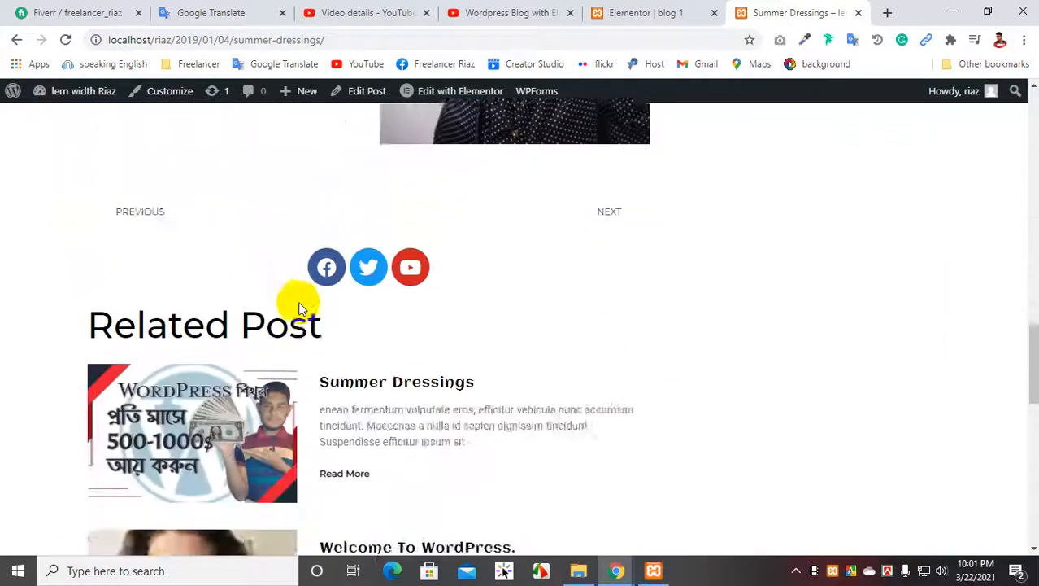
pyautogui.scroll(-5, 541, 270)
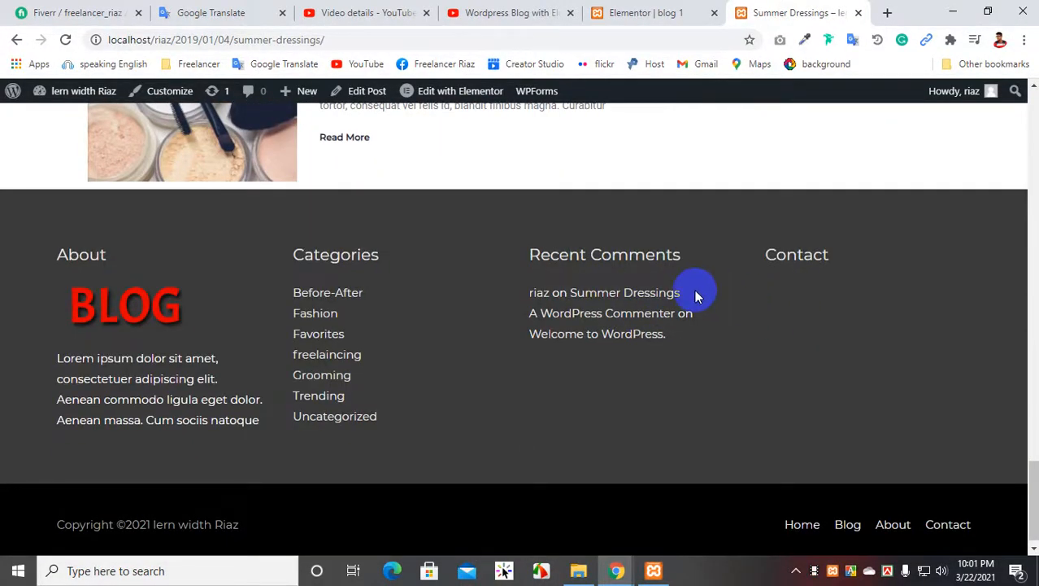
pyautogui.scroll(15, 696, 295)
pyautogui.scroll(15, 696, 297)
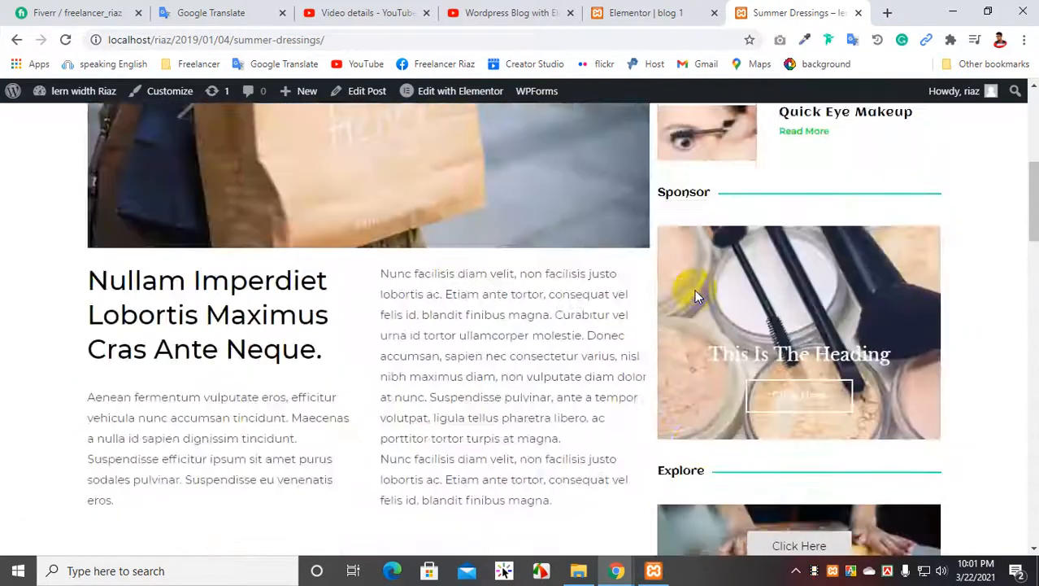